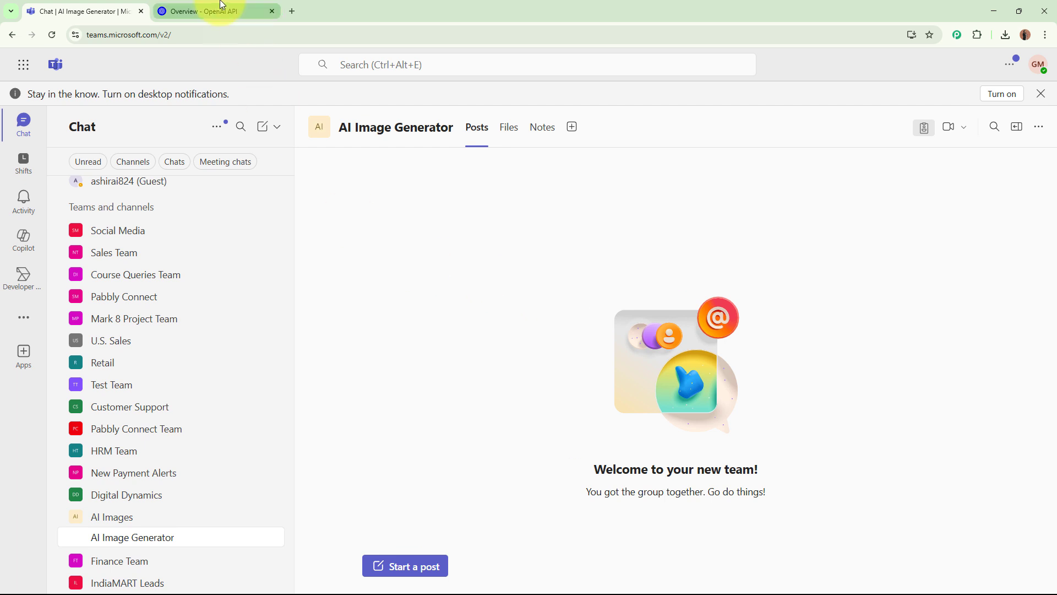
left_click(212, 10)
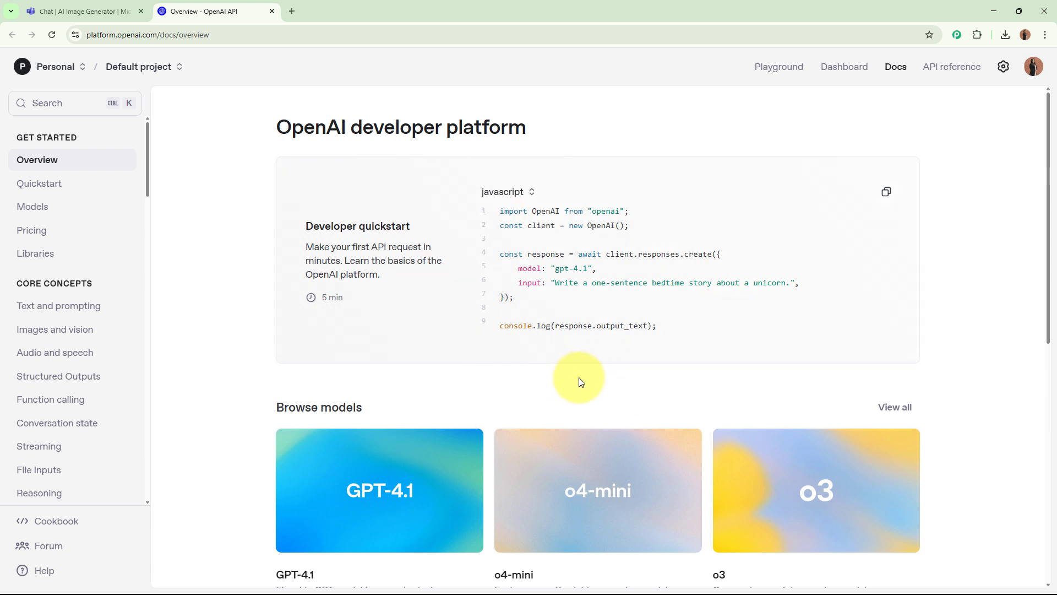
left_click(82, 11)
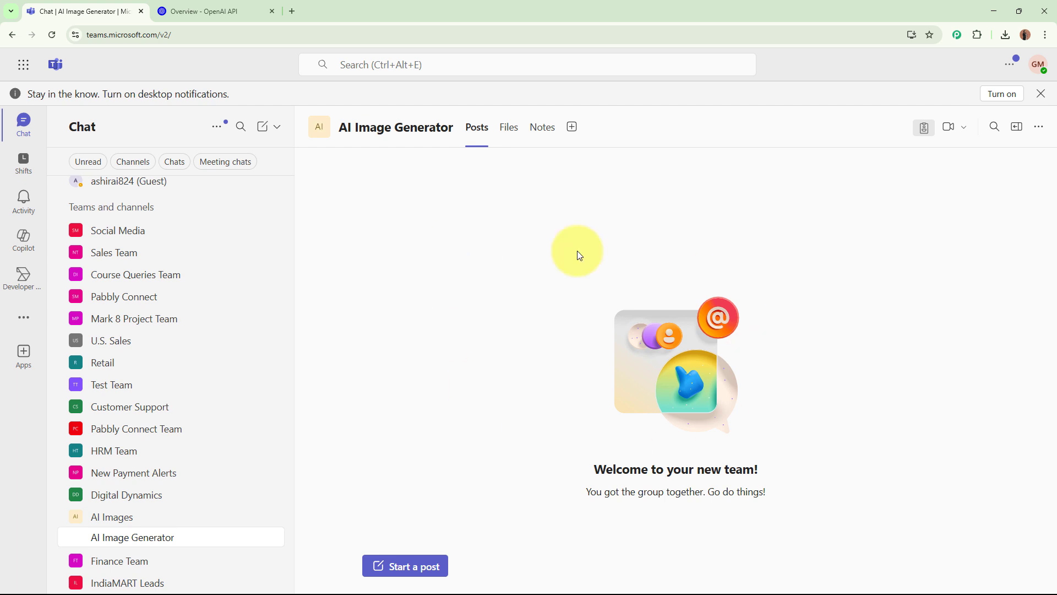
left_click_drag(337, 127, 456, 125)
left_click(449, 338)
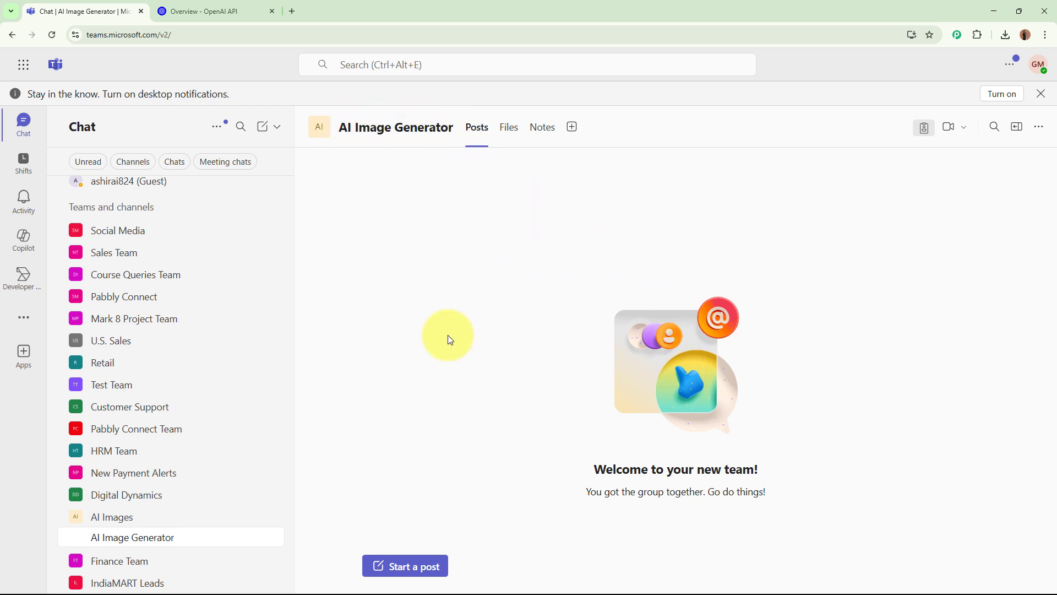
Start a new post in the AI Image Generator channel with the subject "New Image"
left_click(424, 564)
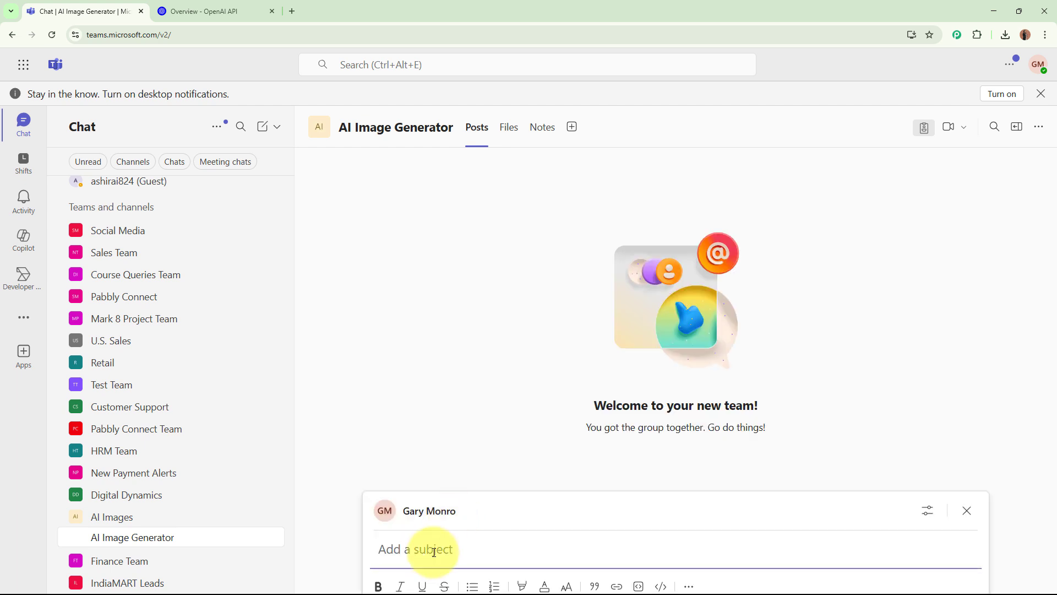
left_click(454, 437)
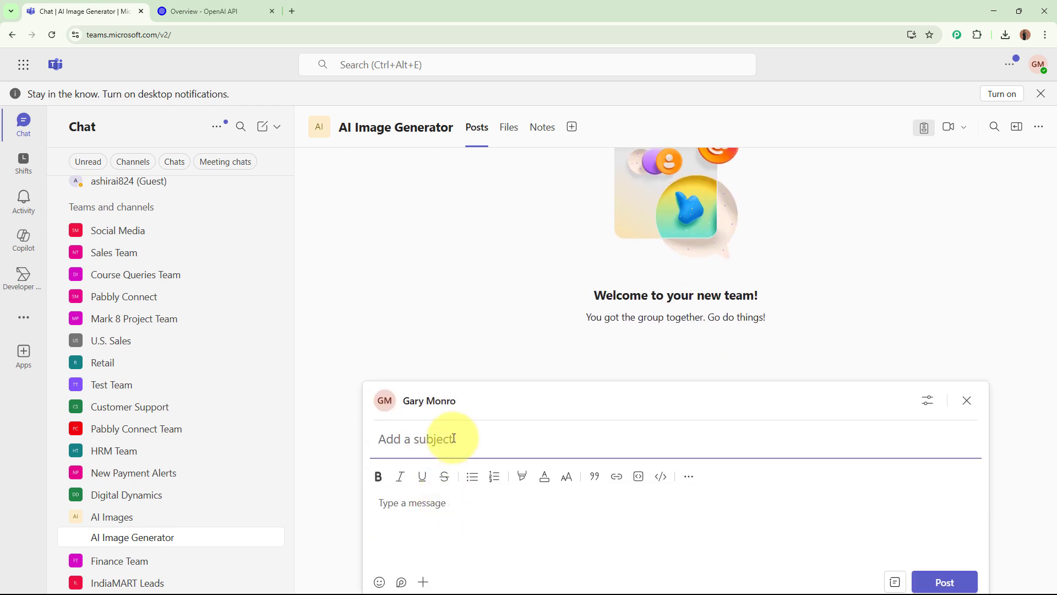
type("New Image")
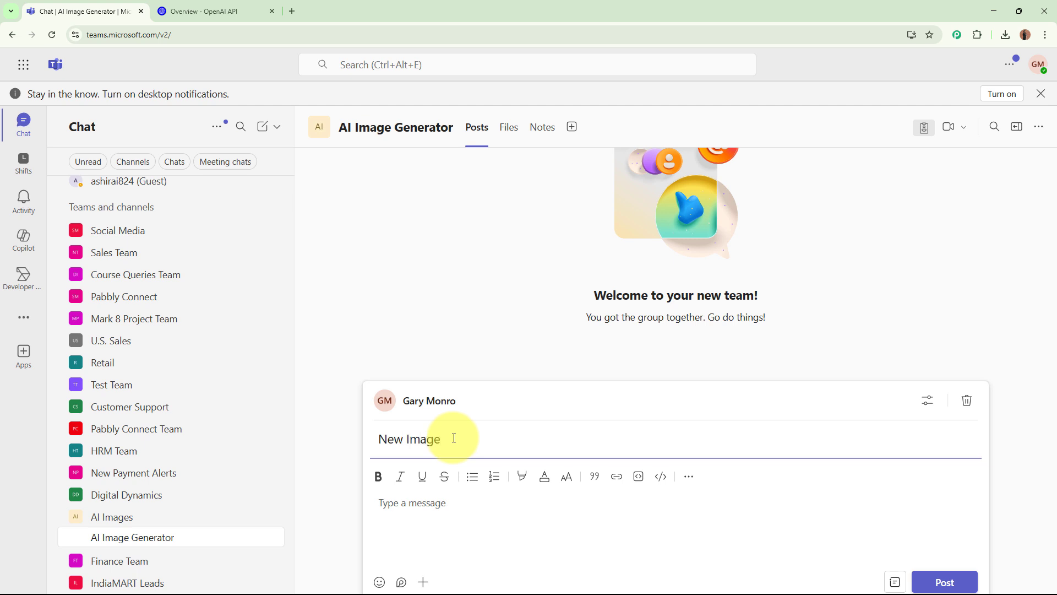
Write the message "A clean background for announcing a limited-time offer with space for text and a product image." and publish the post
left_click(443, 510)
type("A clean background for announcing a limited-time offer with space for text and a product image.")
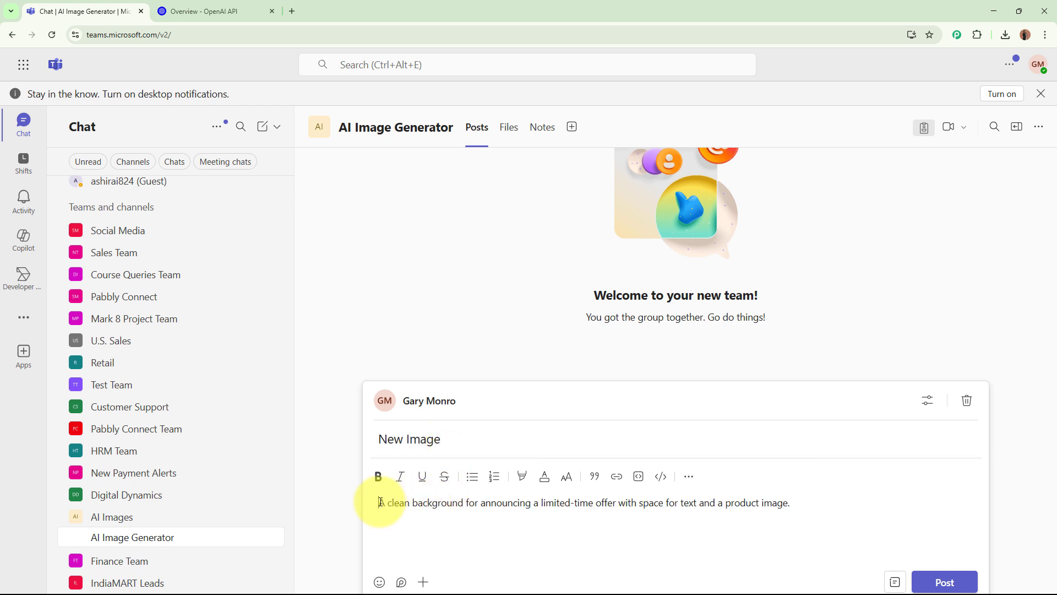
left_click_drag(380, 502, 817, 476)
left_click(816, 477)
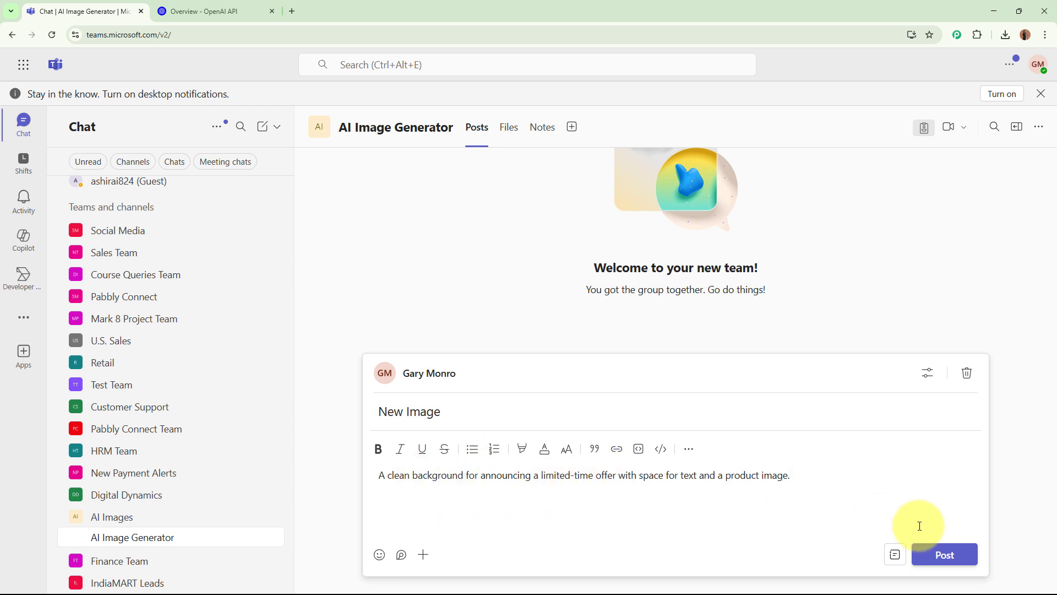
left_click(944, 555)
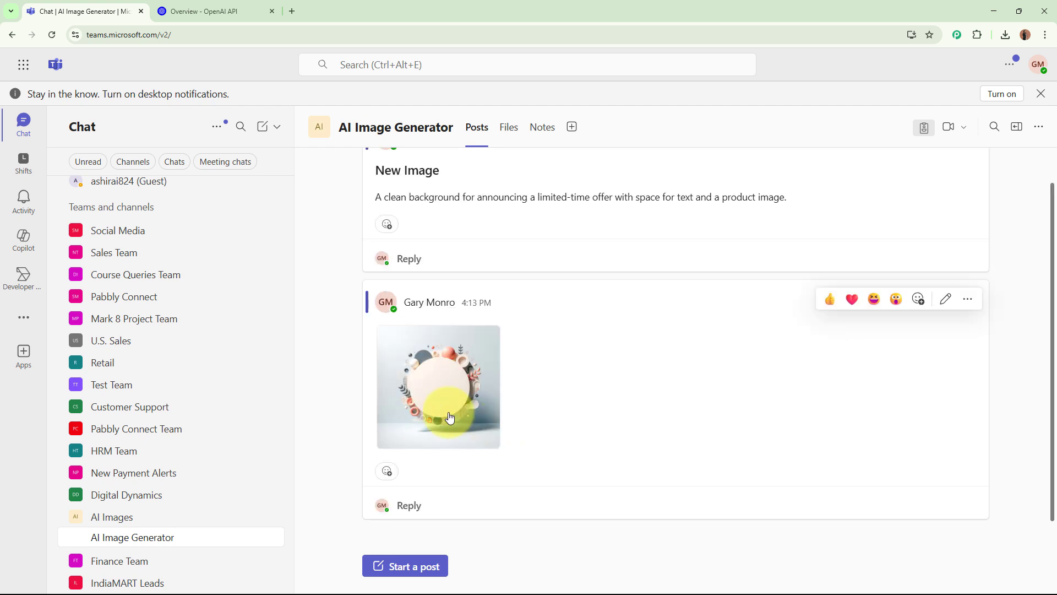
View the generated image in the channel's latest post at full size, and return to the posts
left_click(449, 416)
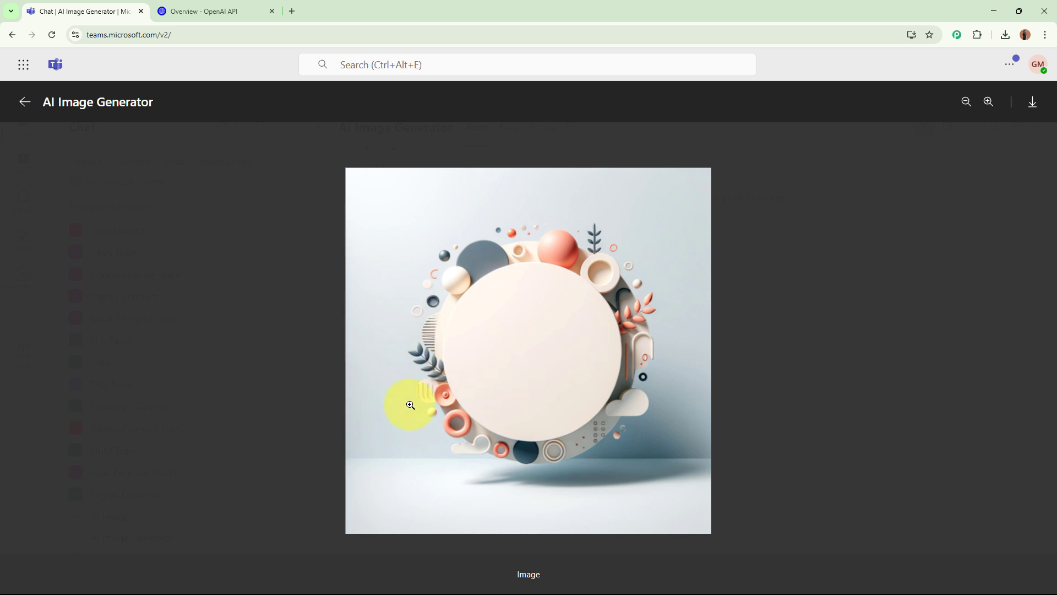
left_click(24, 102)
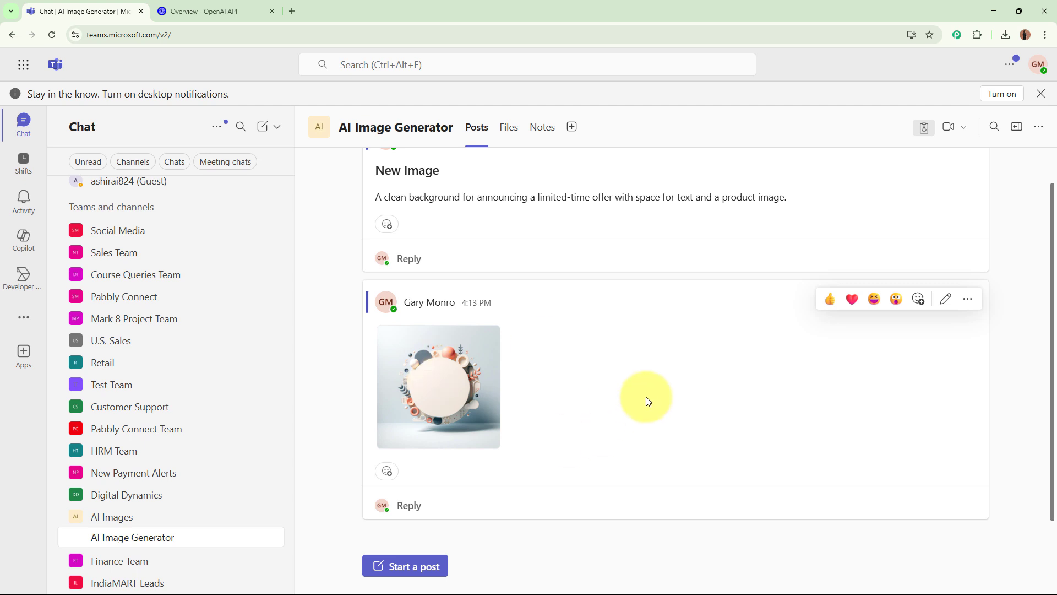
left_click(291, 11)
type("ww")
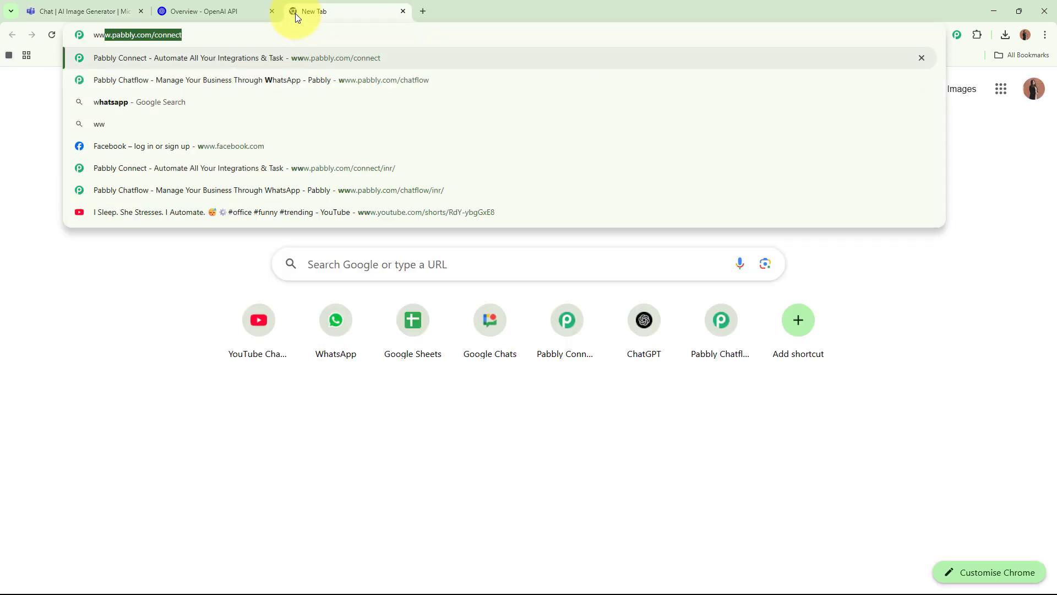
type("w.pabbly")
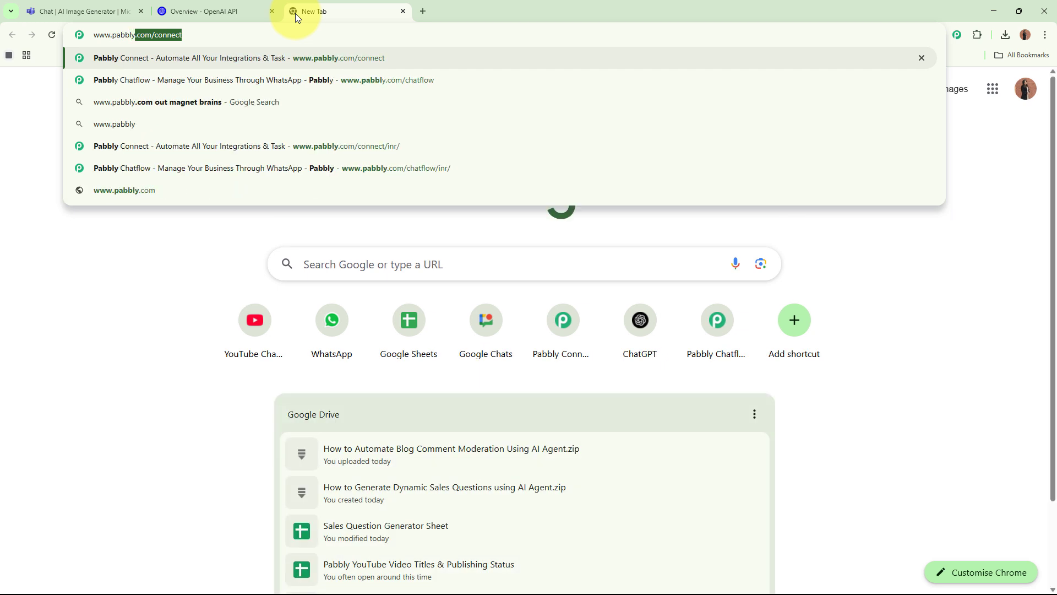
type(".com/c")
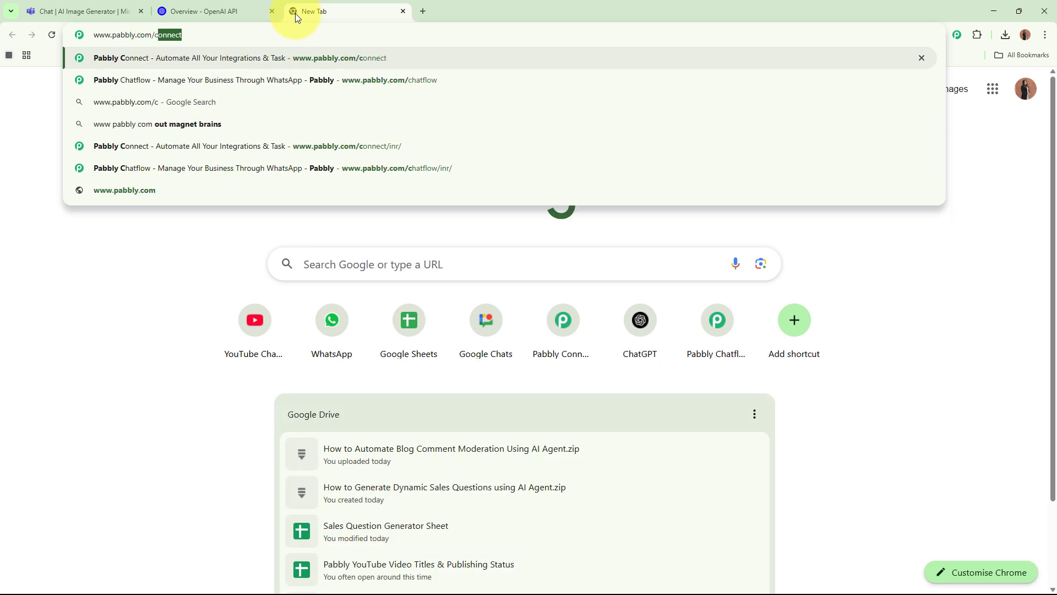
type("on")
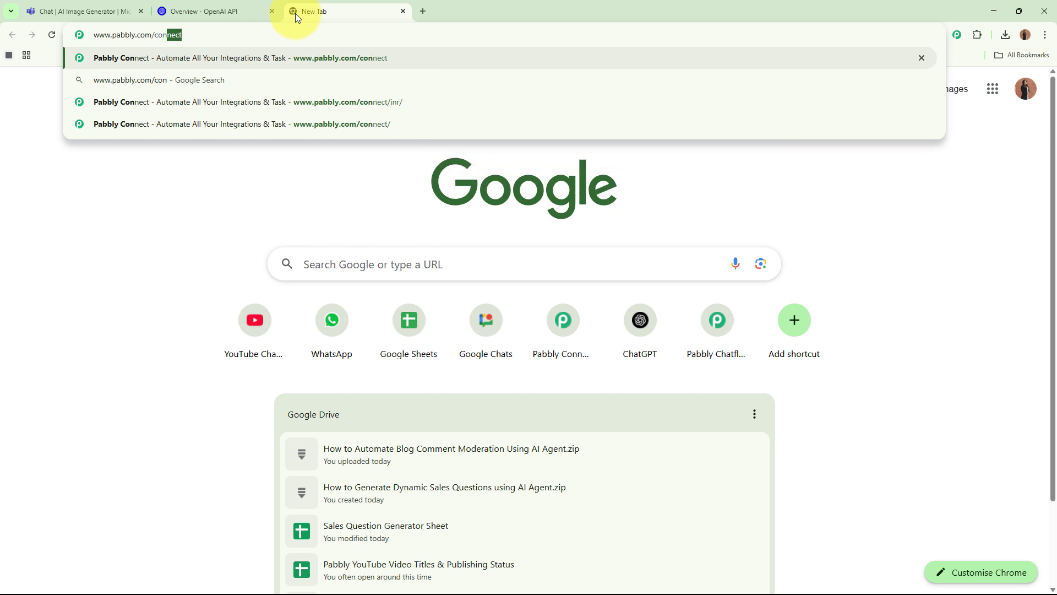
type("nect")
key("Return")
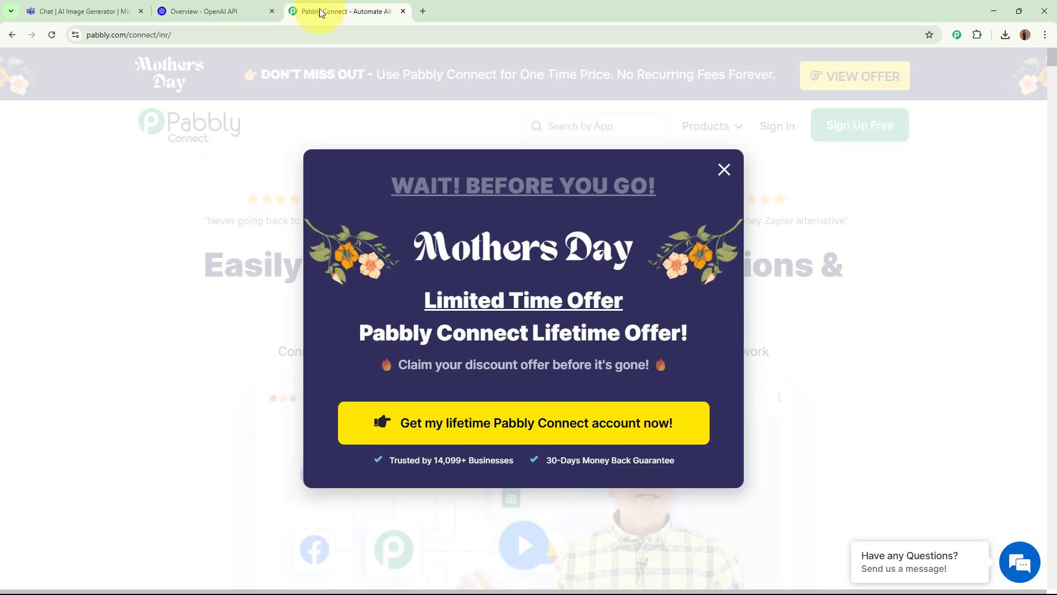
left_click_drag(321, 12, 52, 17)
left_click(868, 230)
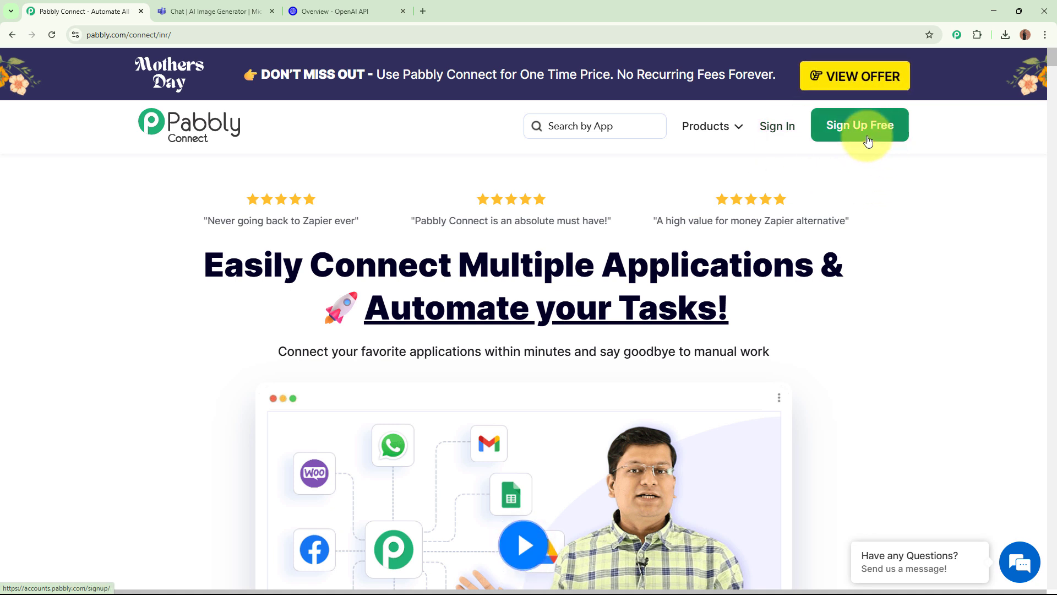
Sign in to Pabbly and access the Pabbly Connect application
left_click(774, 127)
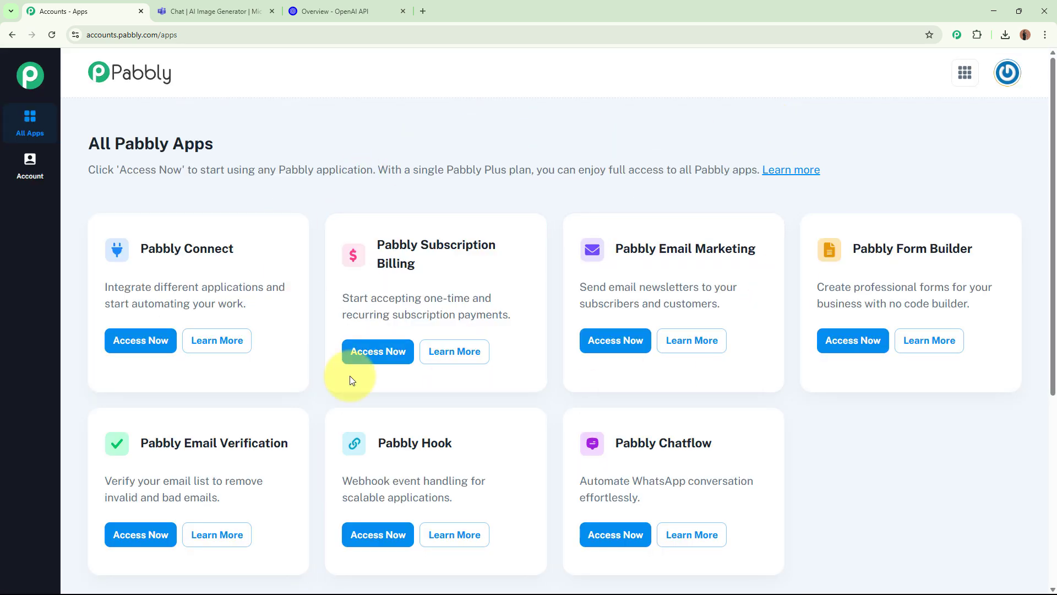
left_click_drag(91, 142, 258, 151)
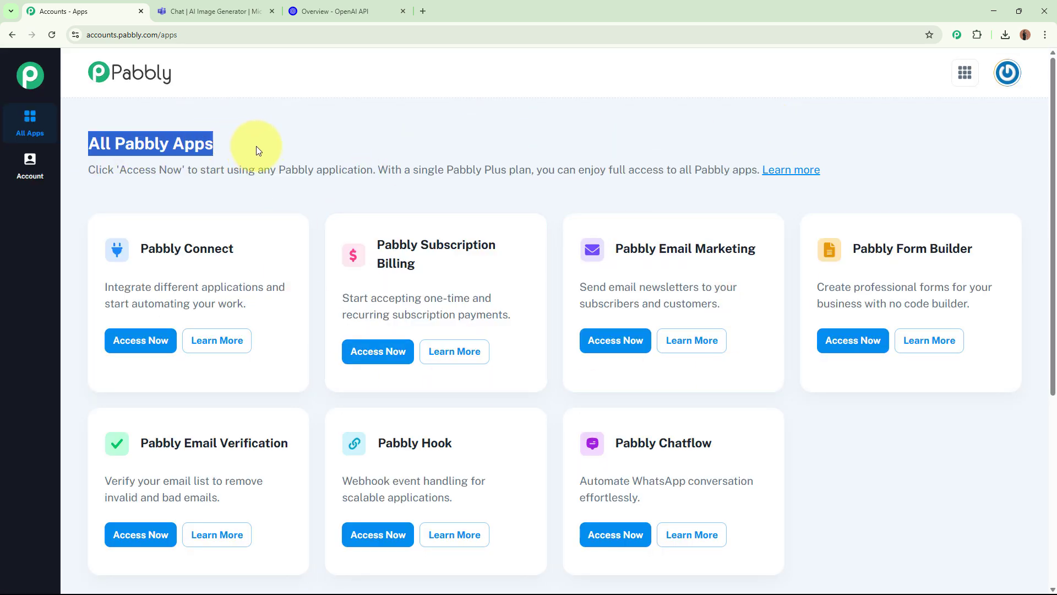
left_click(400, 151)
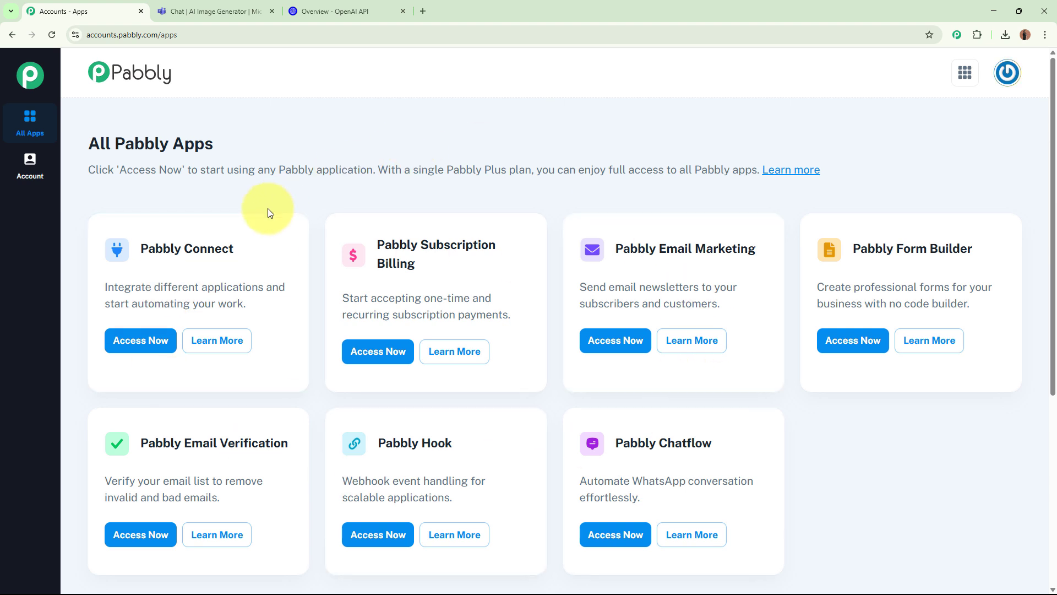
left_click_drag(131, 249, 255, 251)
left_click(280, 188)
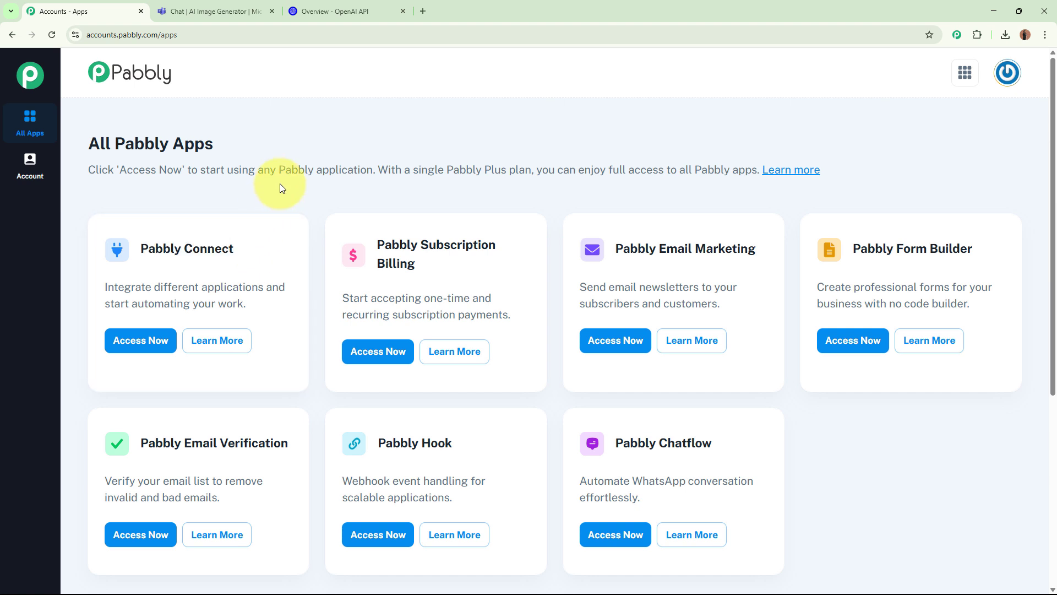
left_click(137, 341)
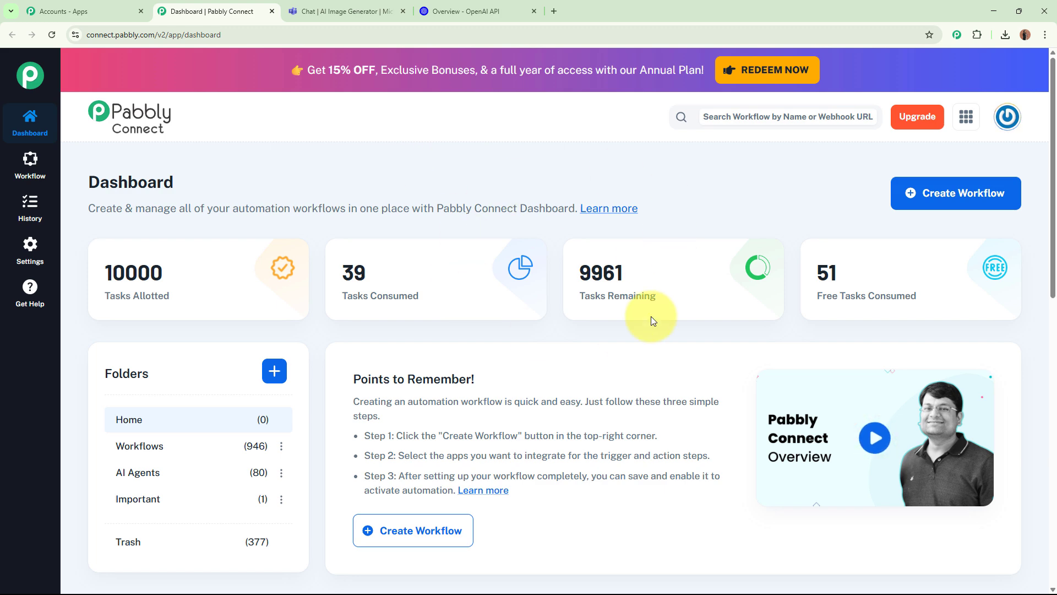
Create a workflow named "AI Agent to Send AI-Generated Images to Microsoft Teams Chats" in the AI Agents folder
left_click(954, 192)
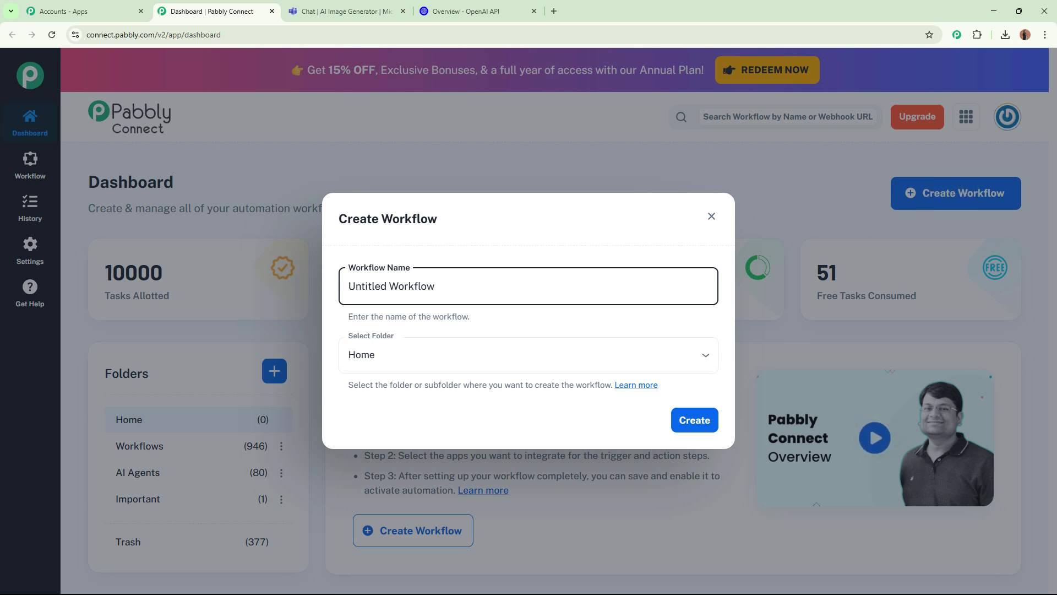
left_click_drag(574, 274, 259, 302)
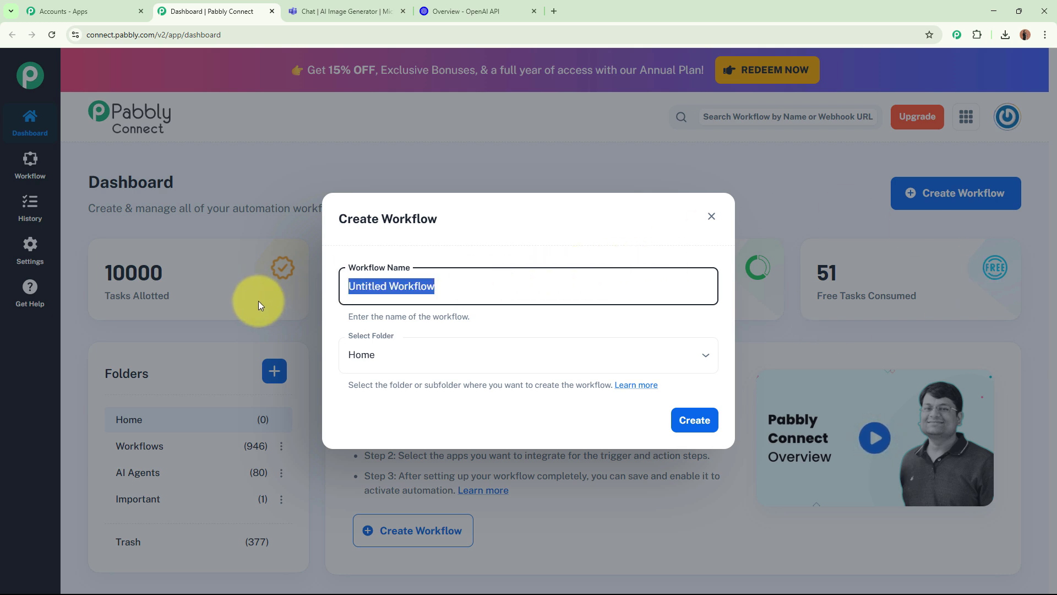
left_click(389, 354)
left_click_drag(471, 291, 240, 292)
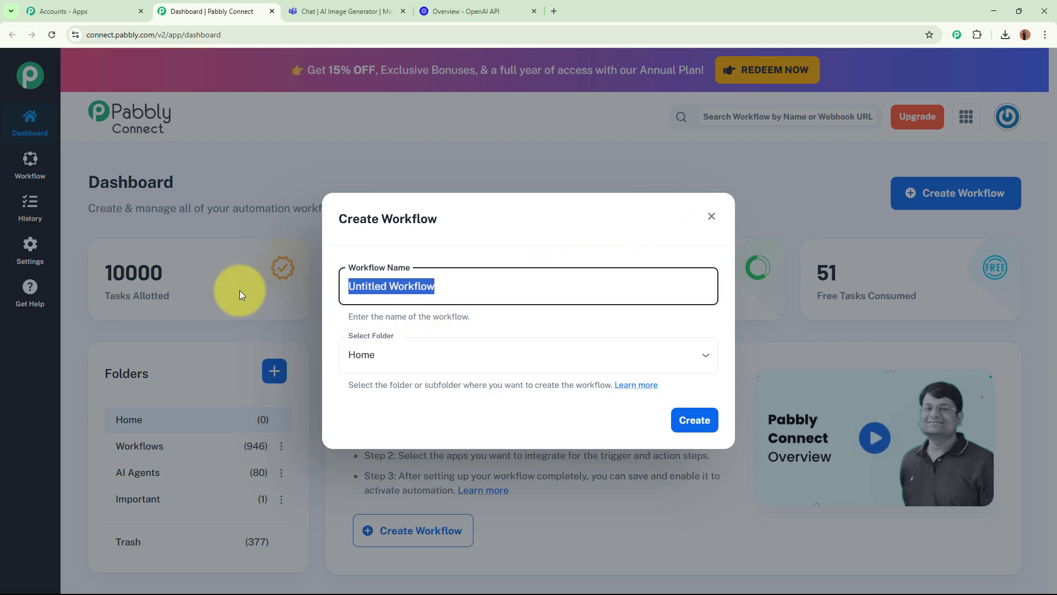
key("BackSpace")
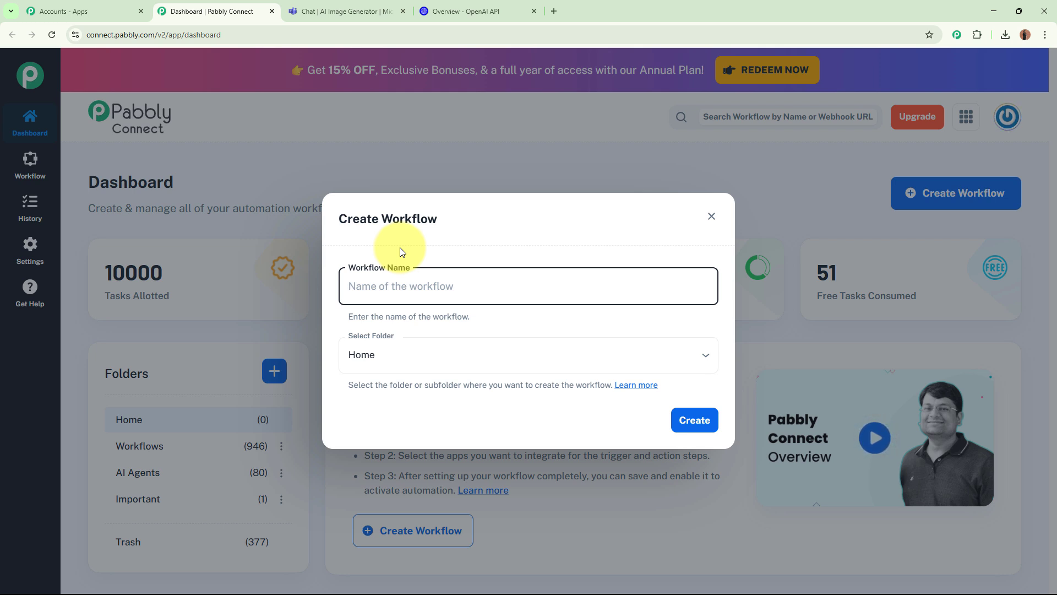
type("AI Agent to Send AI-Generated Images to Microsoft Teams Chats")
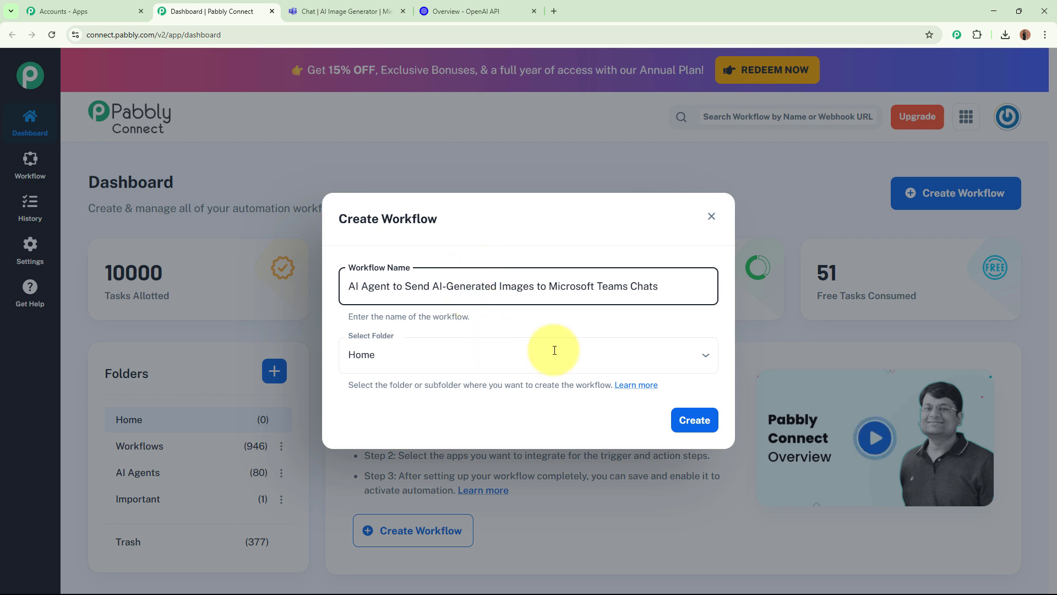
left_click(474, 350)
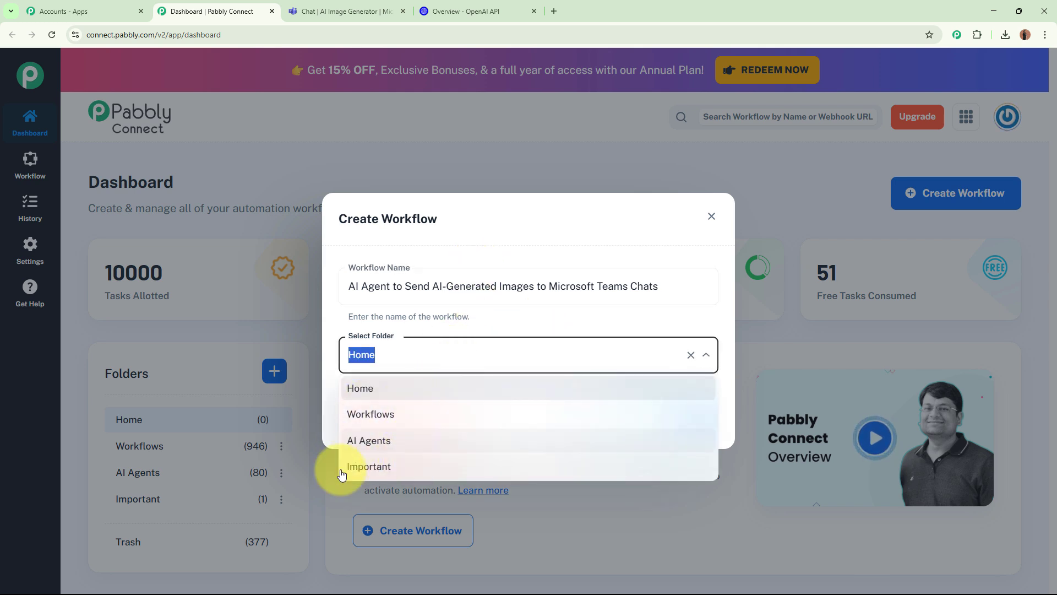
left_click(372, 437)
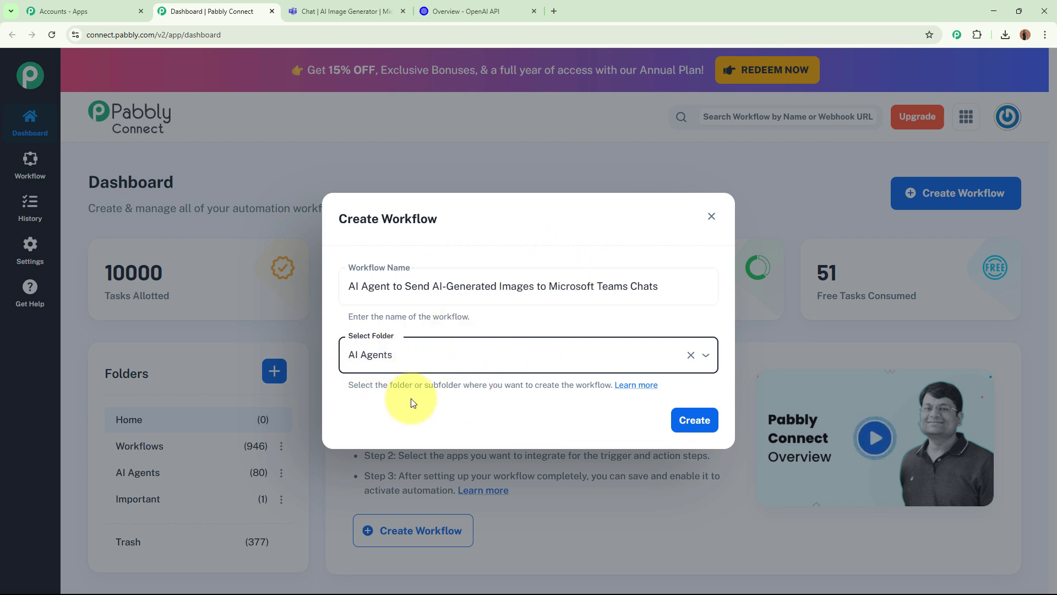
left_click(695, 425)
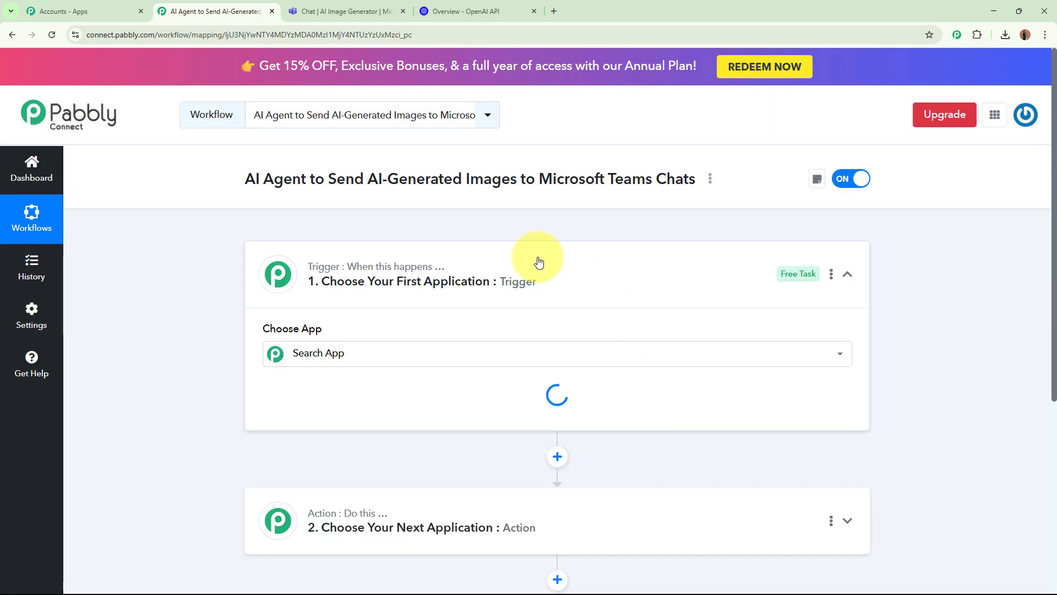
left_click_drag(245, 179, 582, 182)
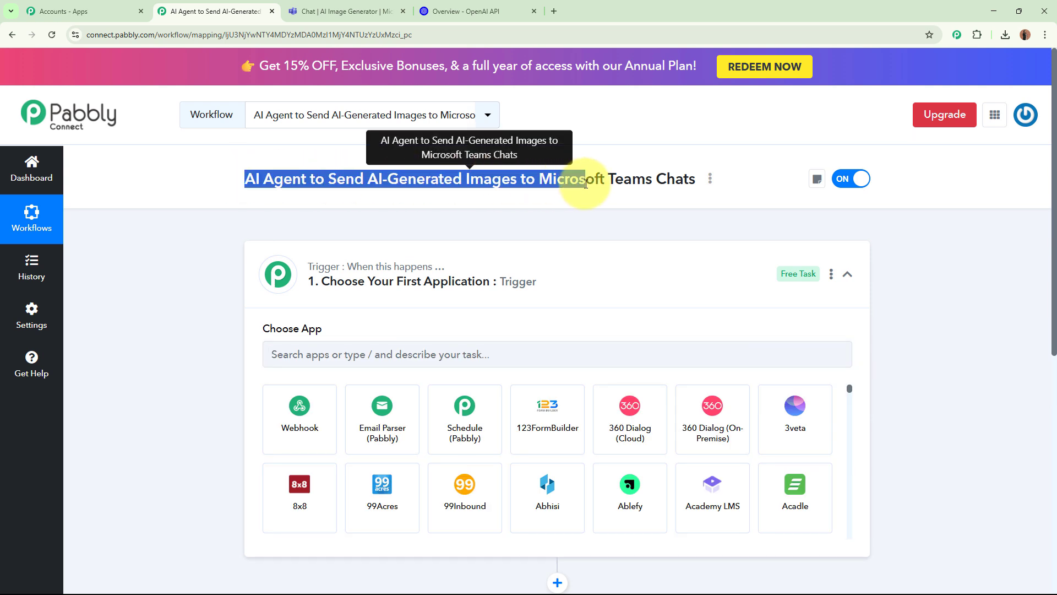
left_click(533, 232)
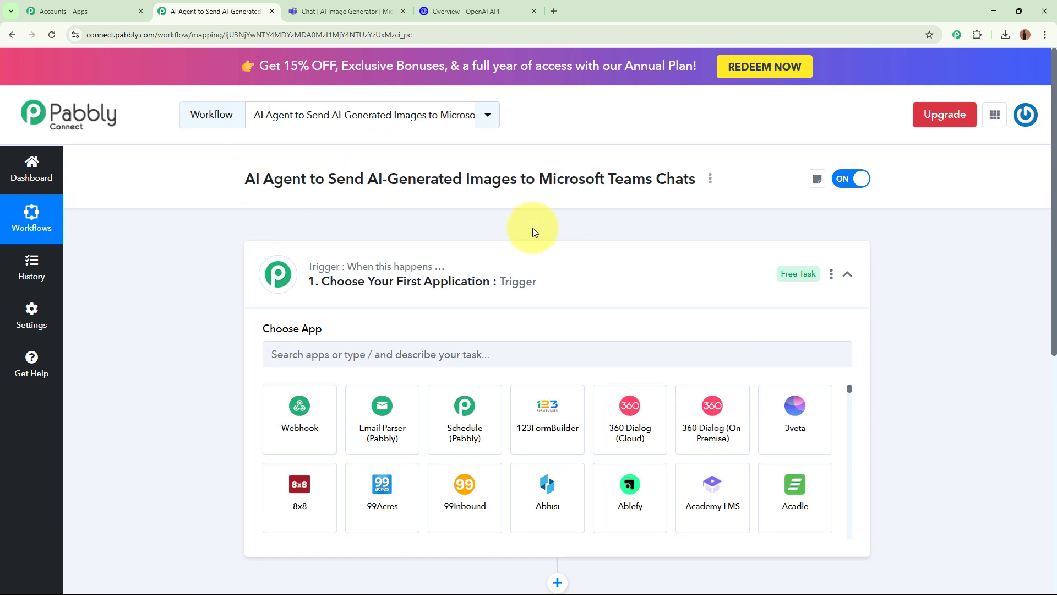
left_click(562, 253)
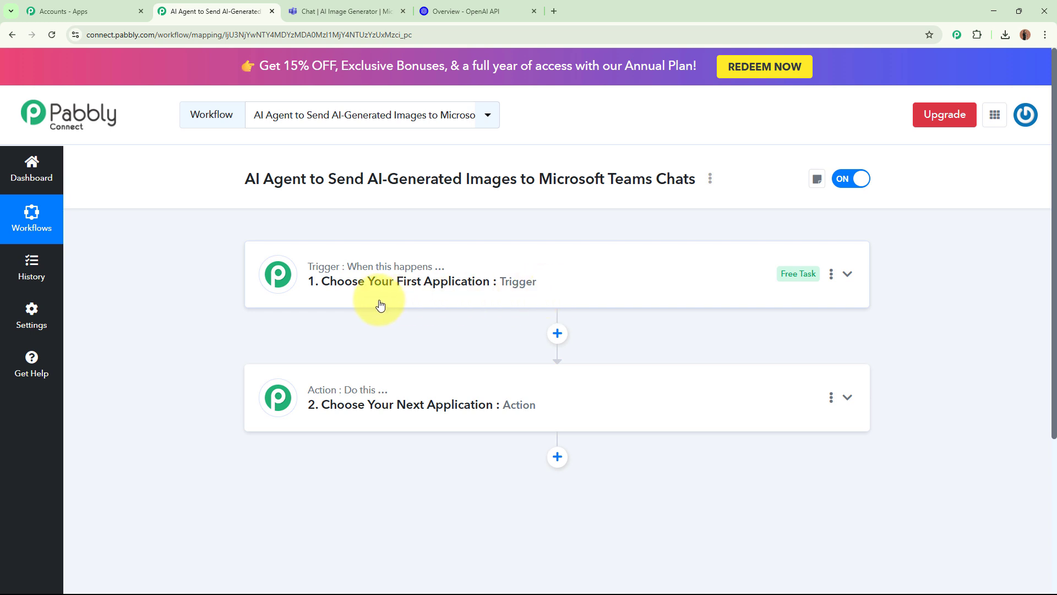
Set the workflow's trigger to Microsoft Teams with the New Channel Message event, checking the AI Image Generator channel in Teams
left_click(725, 281)
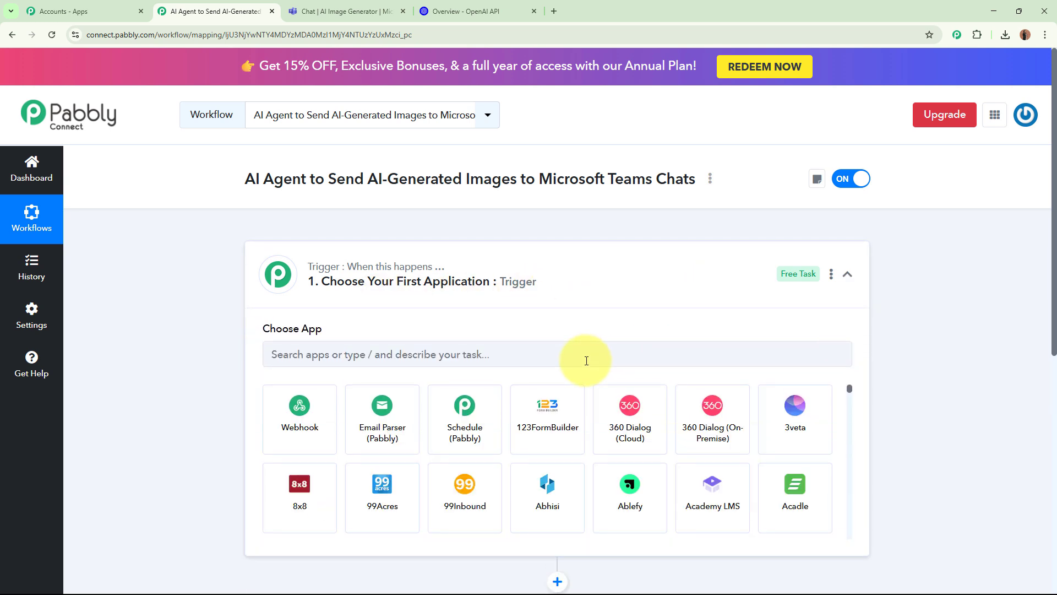
type("Microsoft")
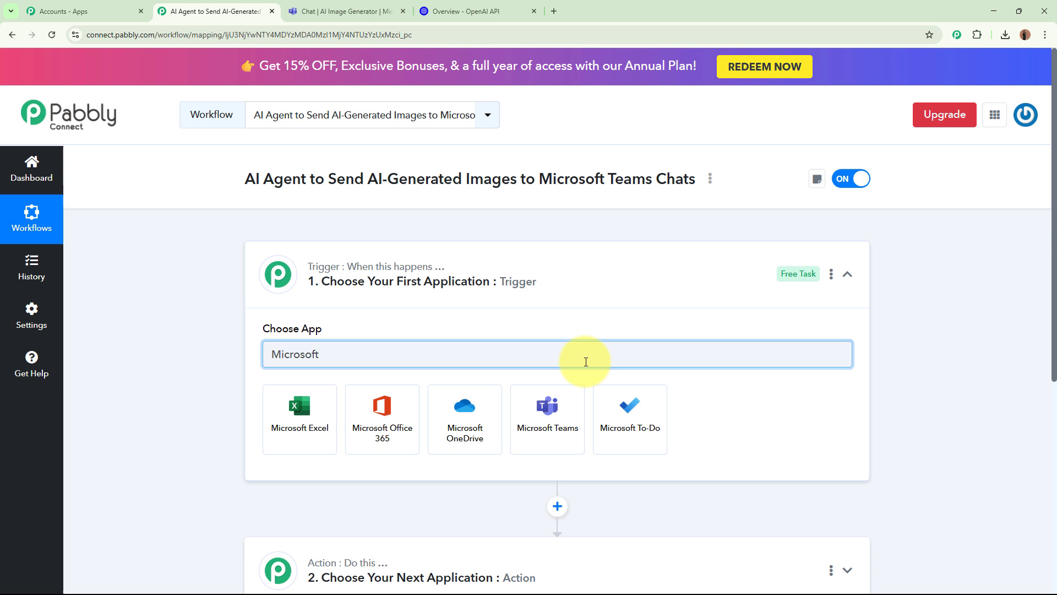
left_click(563, 419)
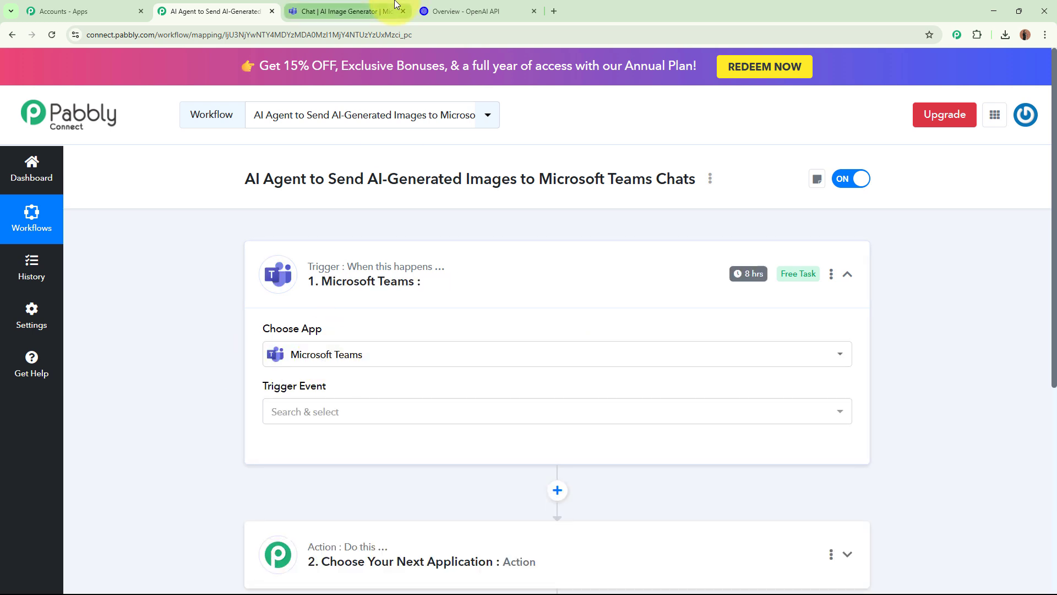
left_click(344, 11)
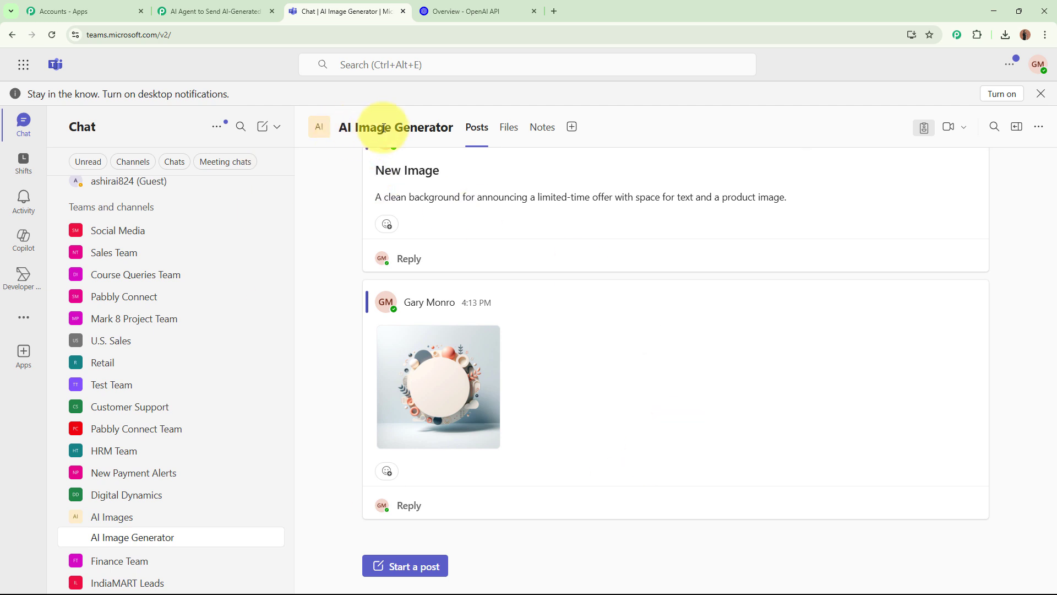
left_click(449, 129)
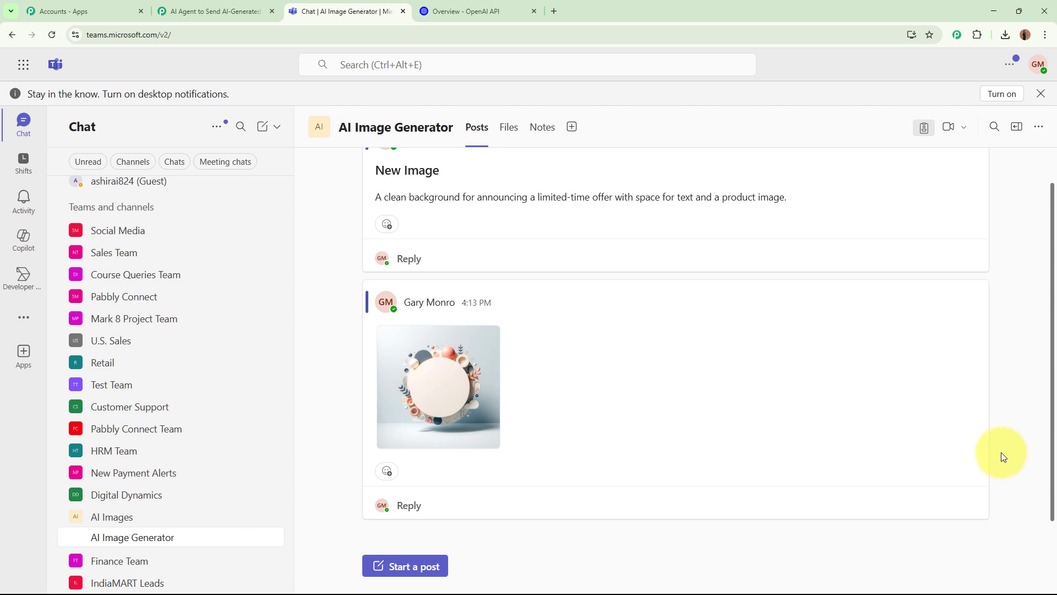
mouse_move(832, 363)
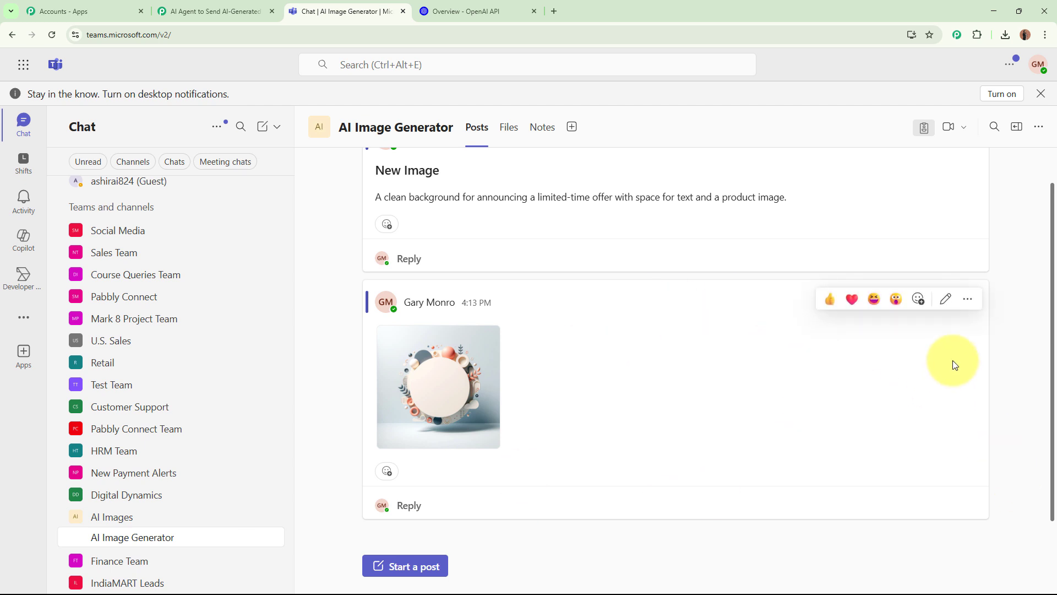
left_click(251, 12)
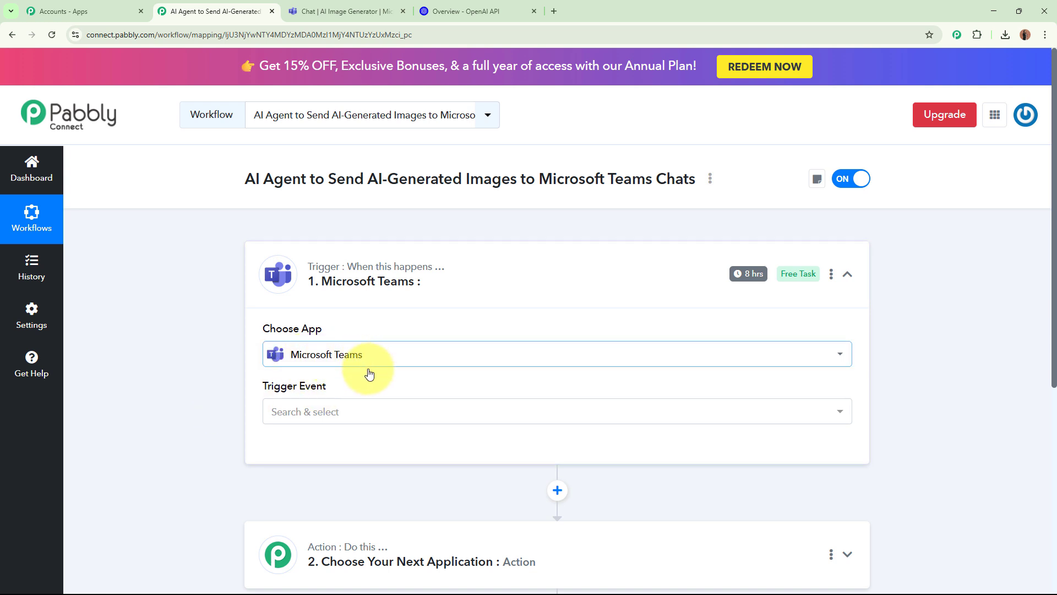
left_click(364, 419)
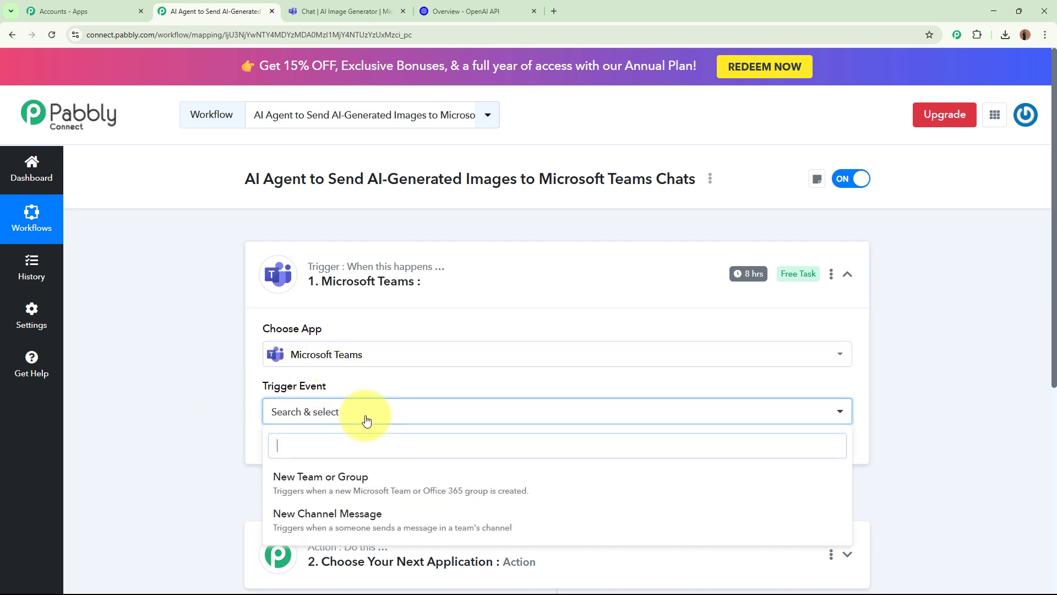
left_click(411, 522)
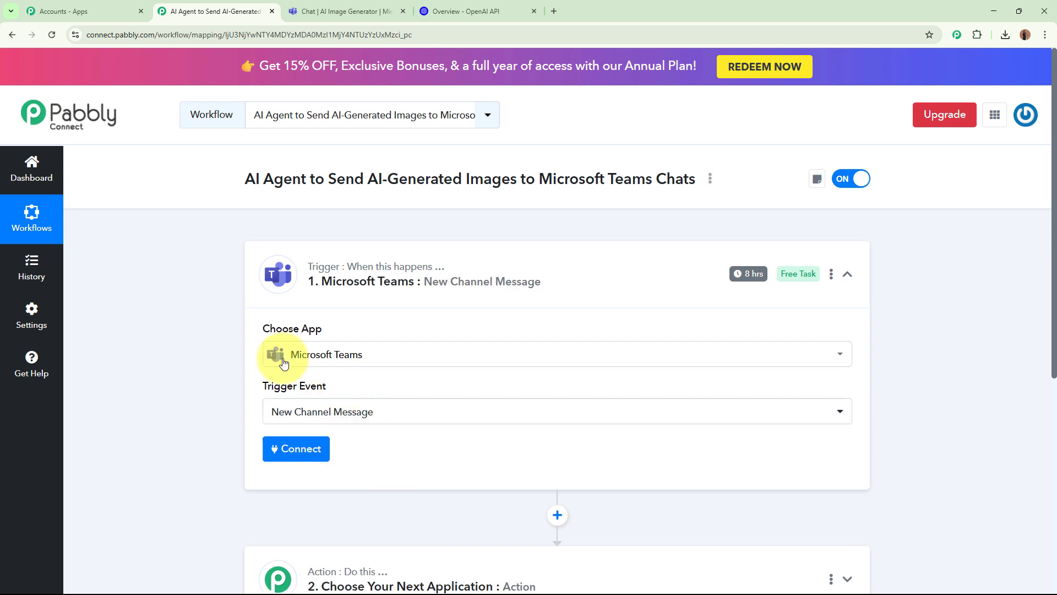
Connect the trigger through a new Microsoft Teams connection named "Microsoft Teams #15" and accept the requested account permissions
left_click(299, 453)
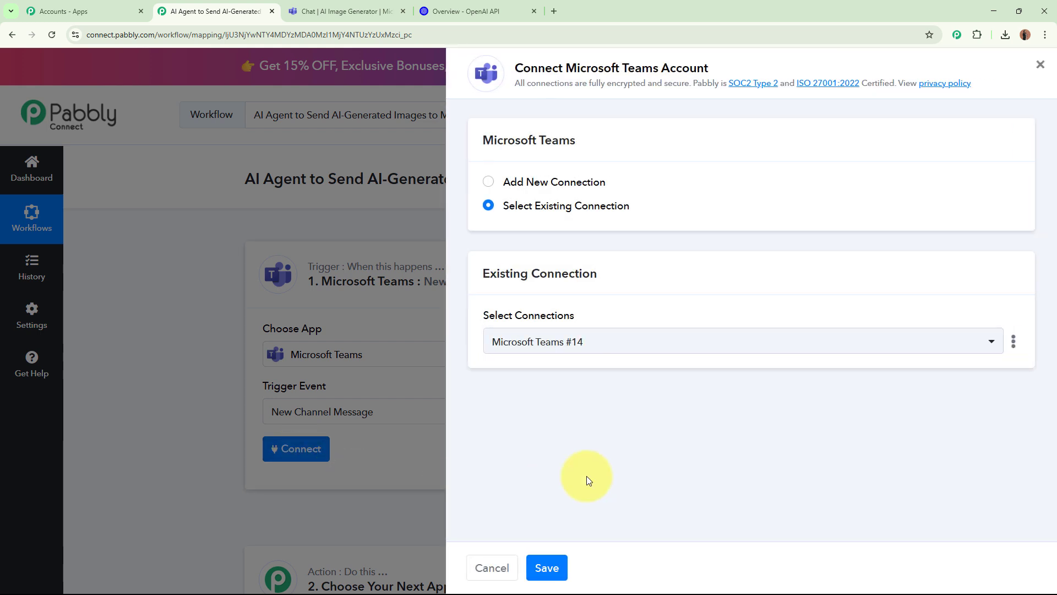
left_click(499, 206)
left_click(489, 182)
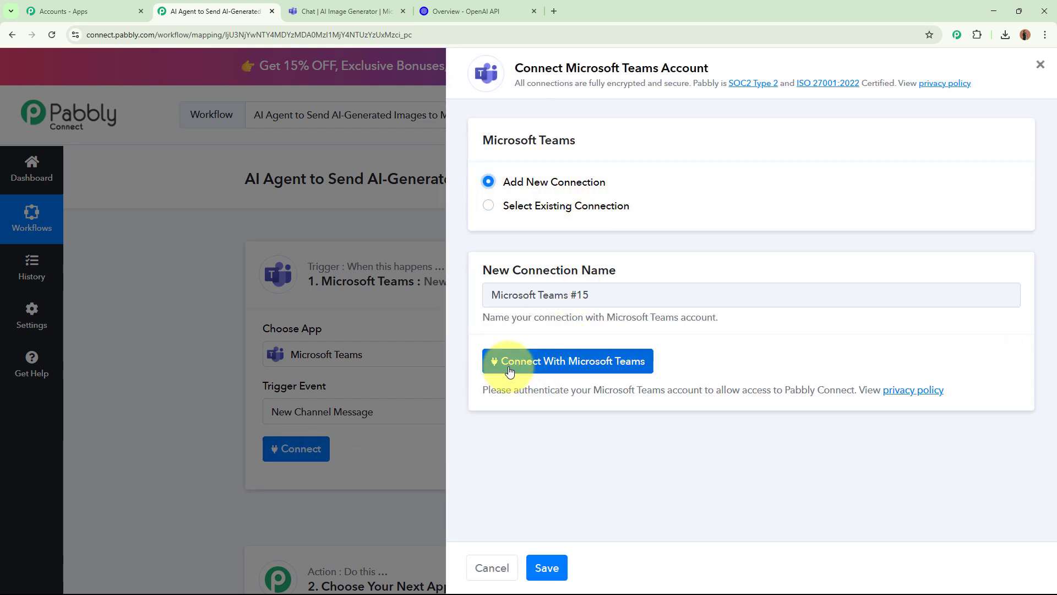
left_click(588, 372)
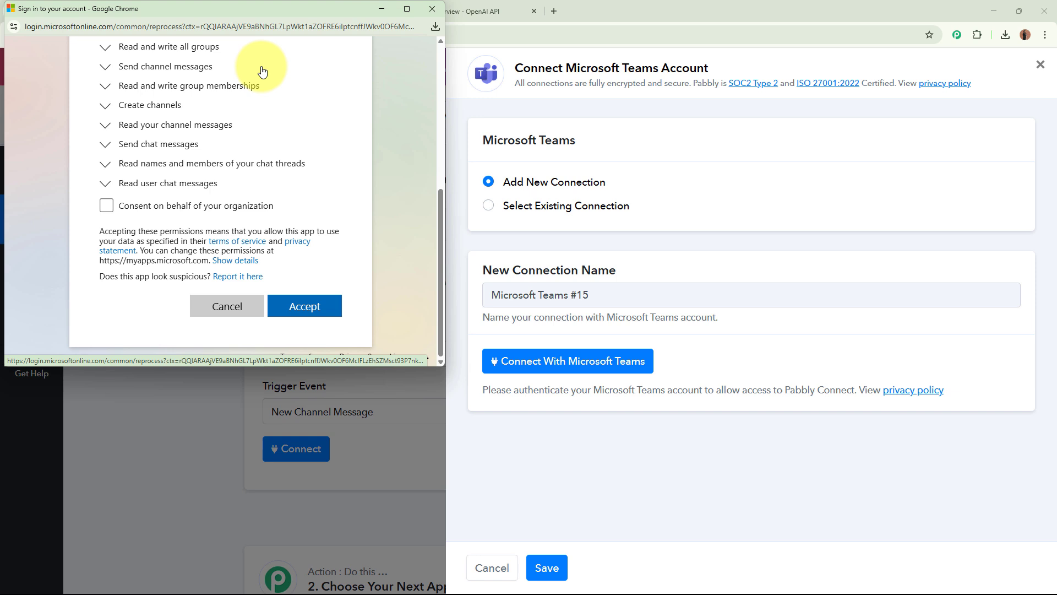
left_click(330, 319)
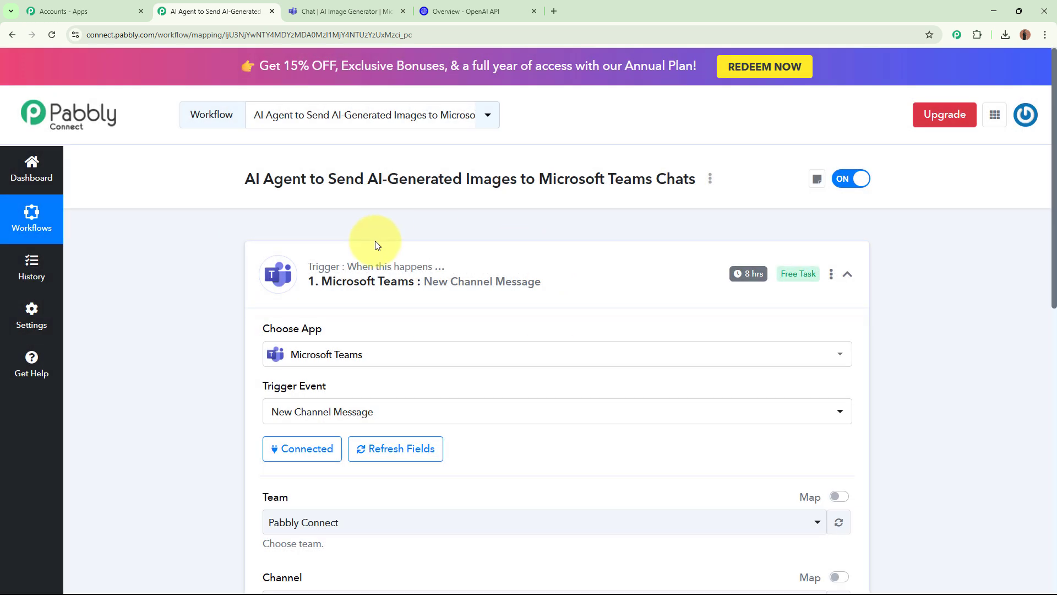
Check the team name in Microsoft Teams and set the trigger's team to AI Images
scroll(375, 240, "down", 5)
left_click_drag(265, 220, 314, 222)
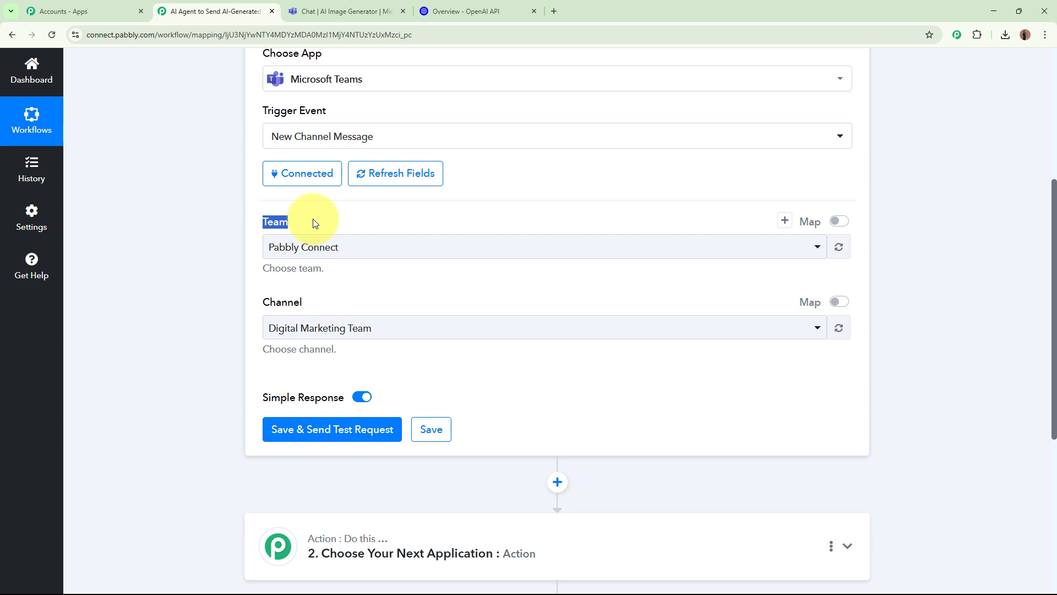
left_click(333, 246)
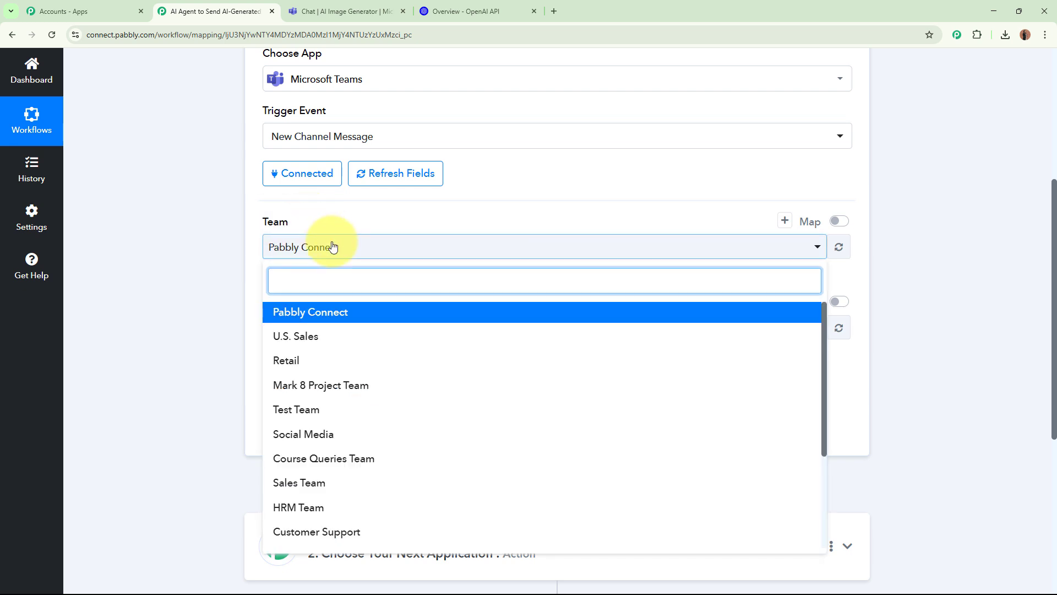
left_click(342, 8)
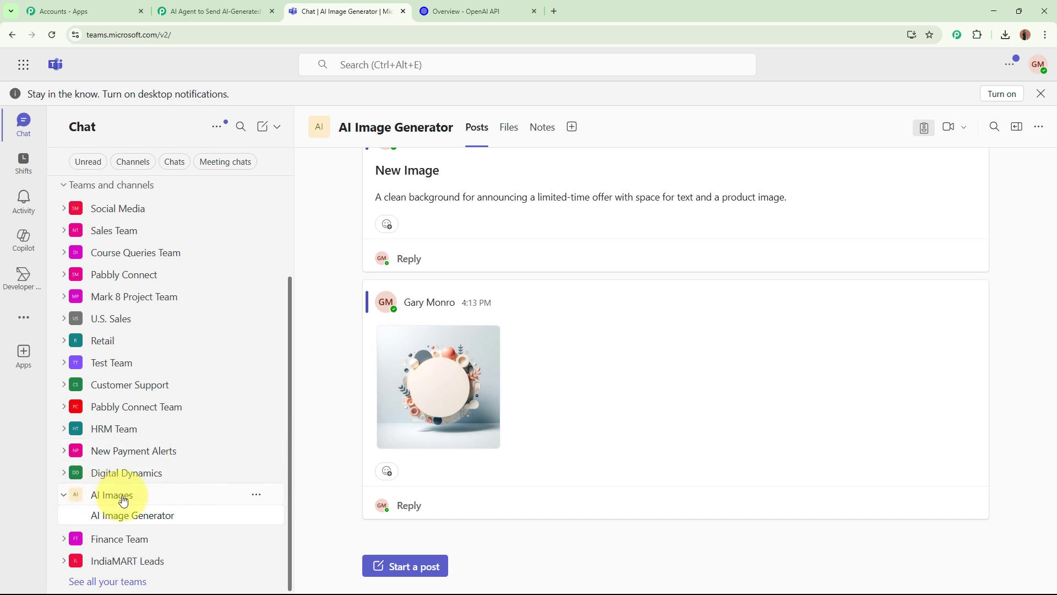
left_click(217, 11)
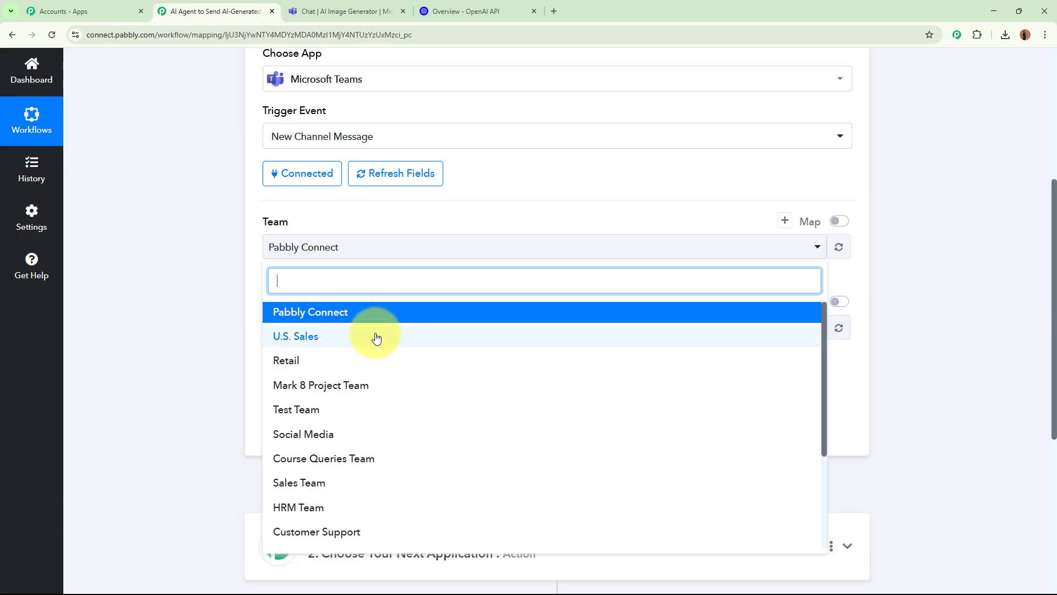
type("ai")
left_click(299, 335)
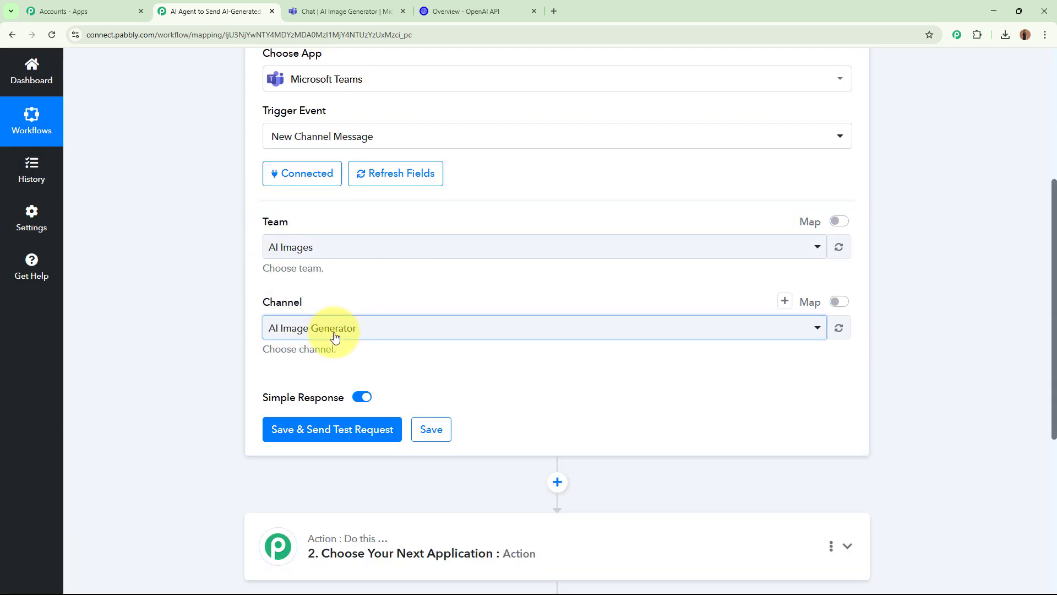
Set the trigger's channel to AI Image Generator and compare it with the channel name in Microsoft Teams
left_click(334, 337)
left_click(366, 389)
left_click(360, 7)
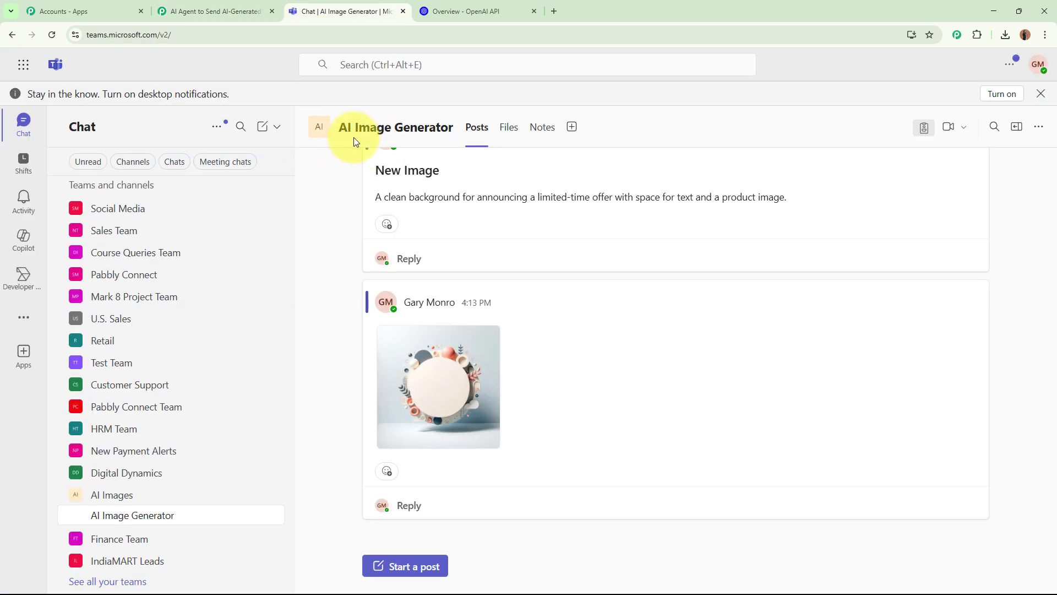
left_click(215, 11)
Post subject "New Image" in the AI Image Generator channel with the message "A promotional banner background for a weekend sale with soft gradients and shopping icons."
scroll(161, 323, "down", 3)
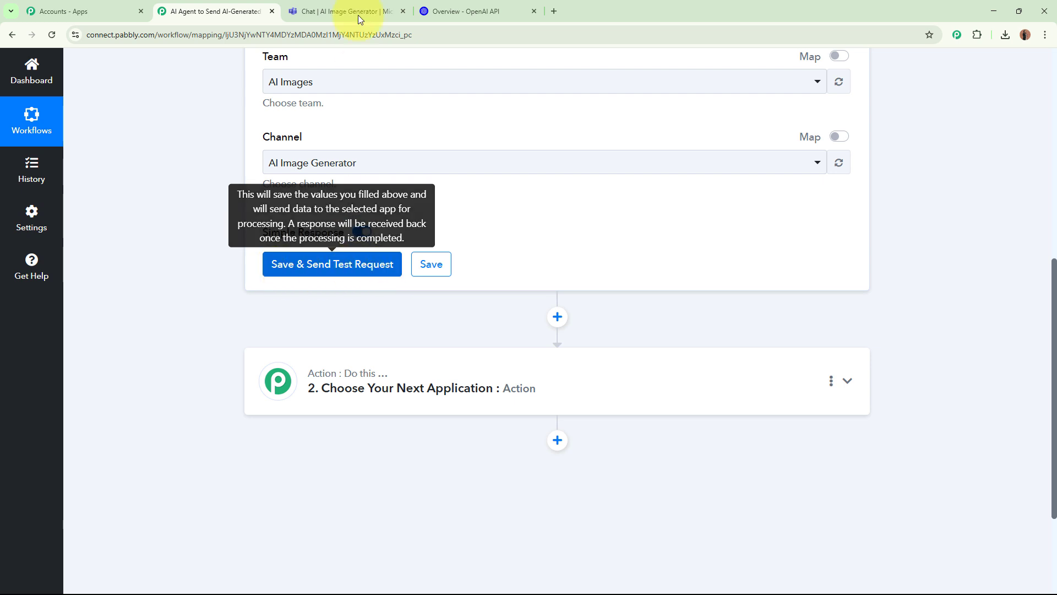
left_click(341, 12)
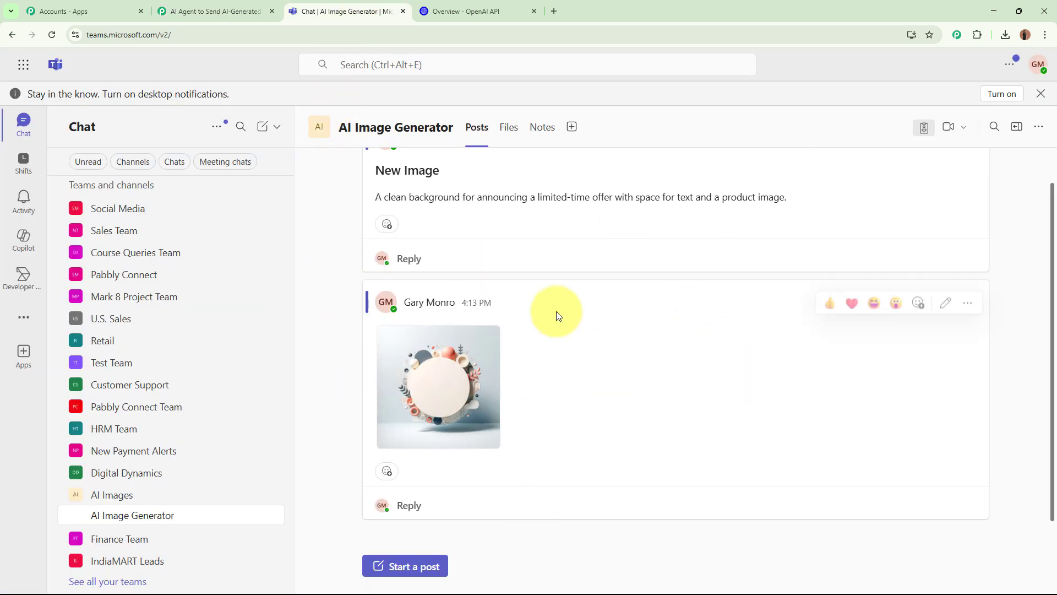
left_click(231, 5)
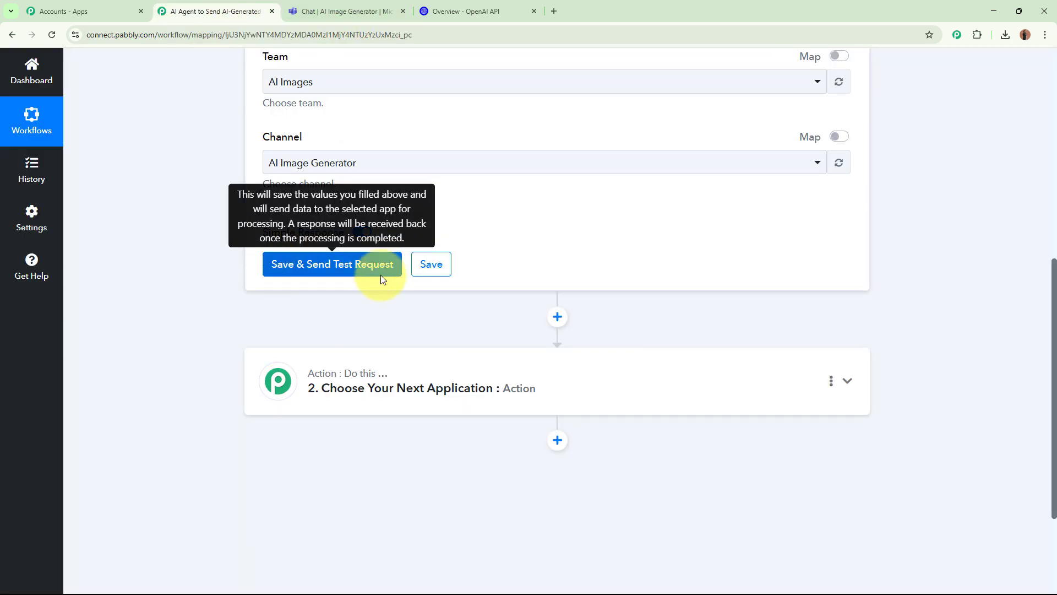
left_click(356, 9)
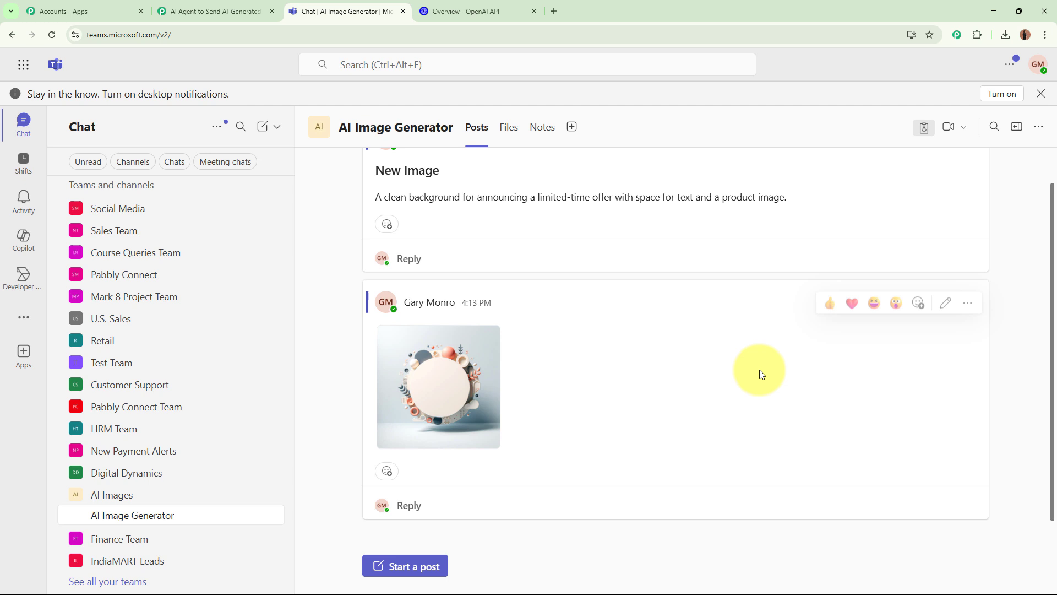
left_click(418, 567)
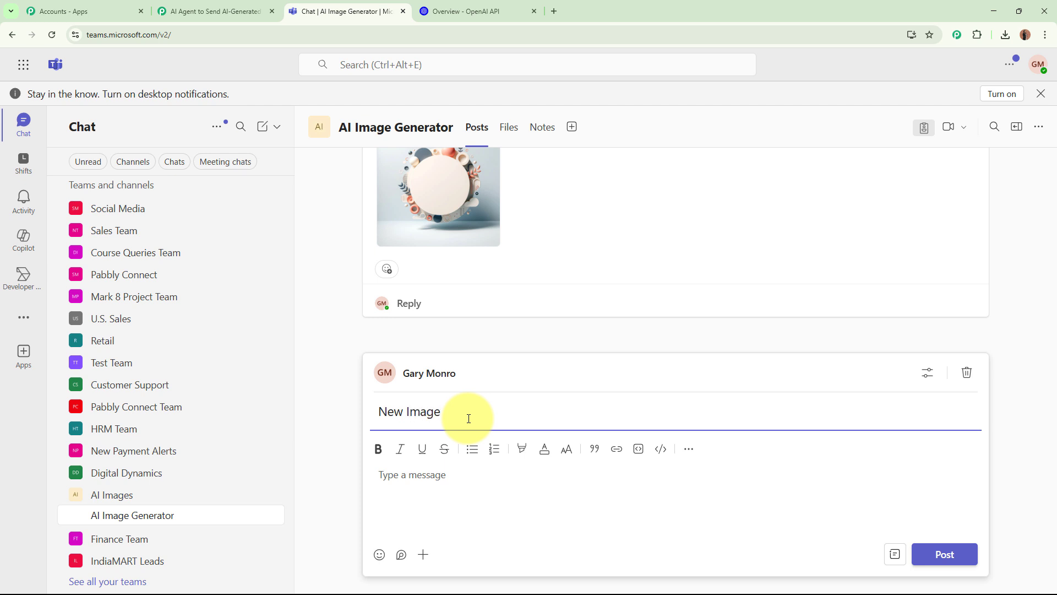
left_click(394, 475)
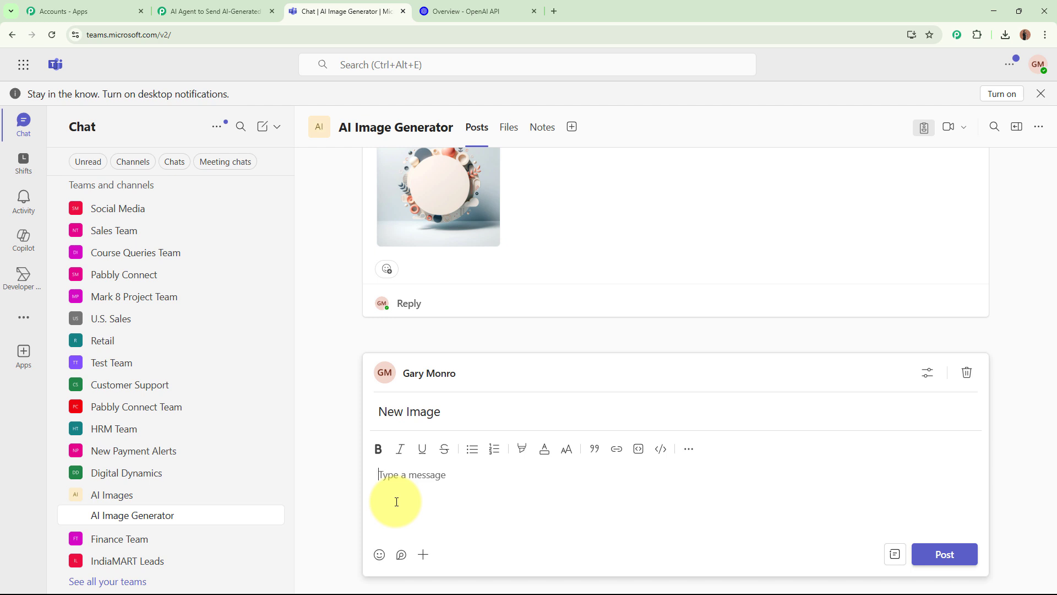
type("A promotional banner background for a weekend sale with soft gradients and shopping icons.")
left_click_drag(380, 474, 776, 476)
left_click(775, 475)
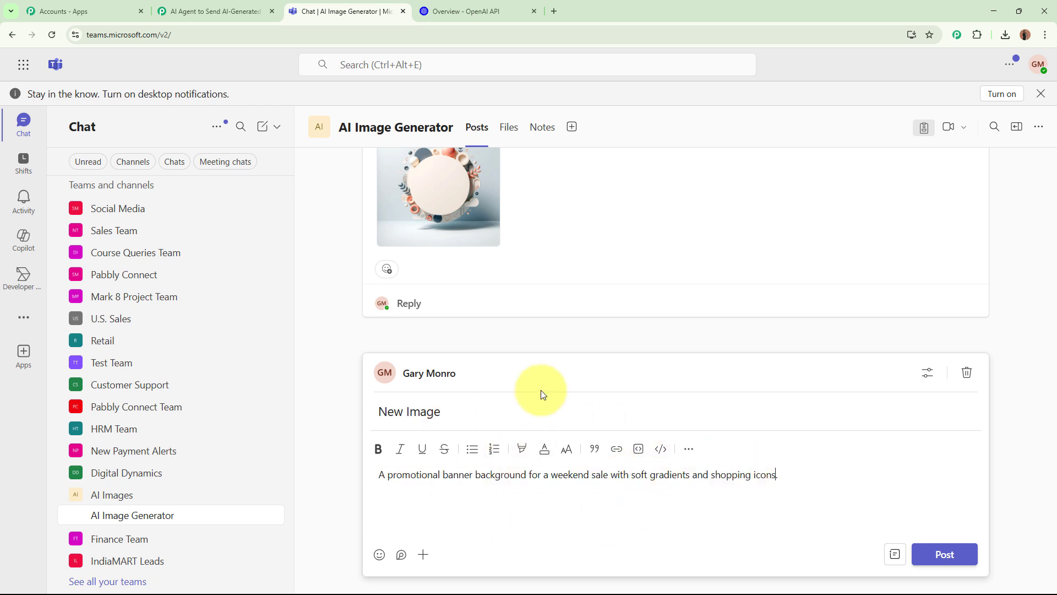
left_click(944, 554)
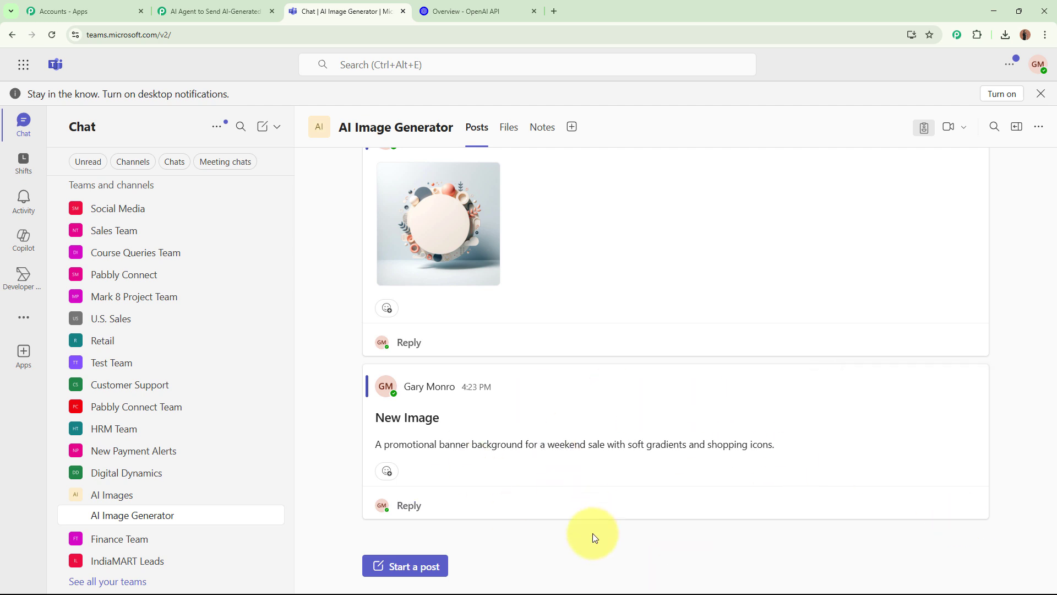
Back in Pabbly Connect, save the trigger, send a test request, and check the Subject value in the received response
left_click(240, 6)
left_click(354, 275)
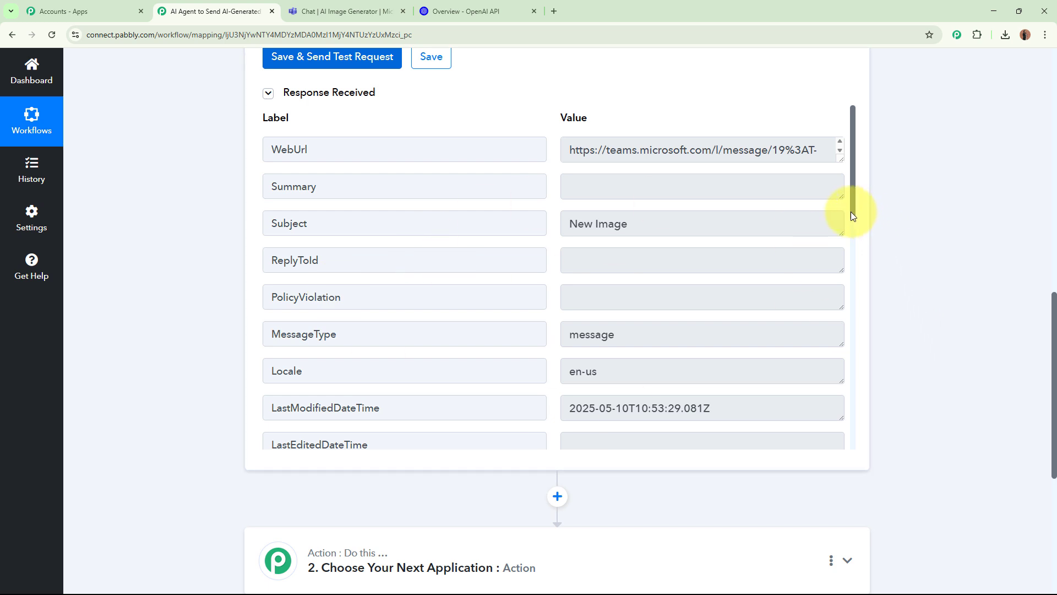
left_click_drag(567, 224, 954, 223)
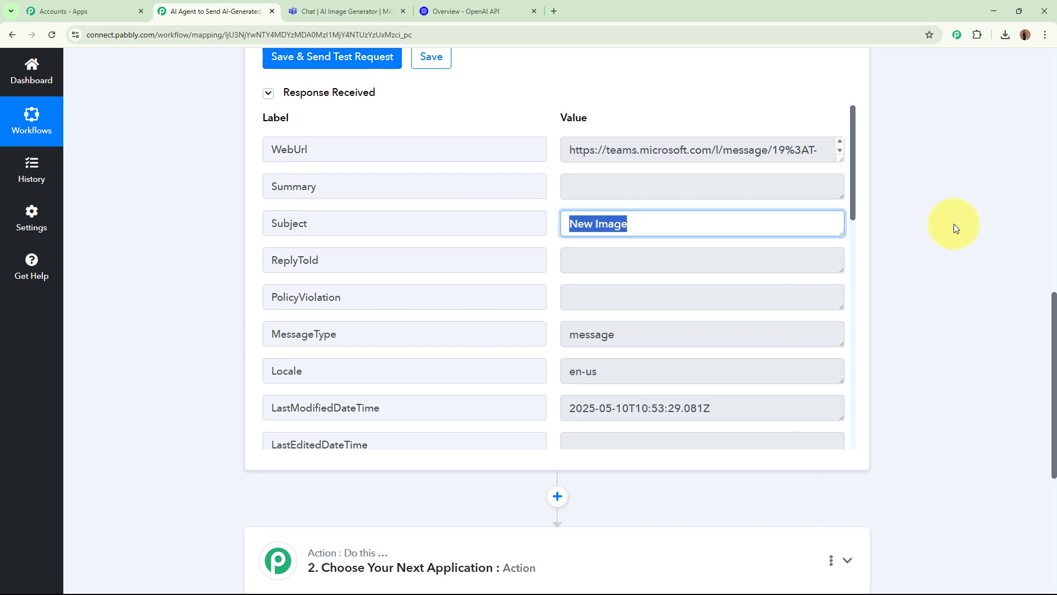
left_click(953, 224)
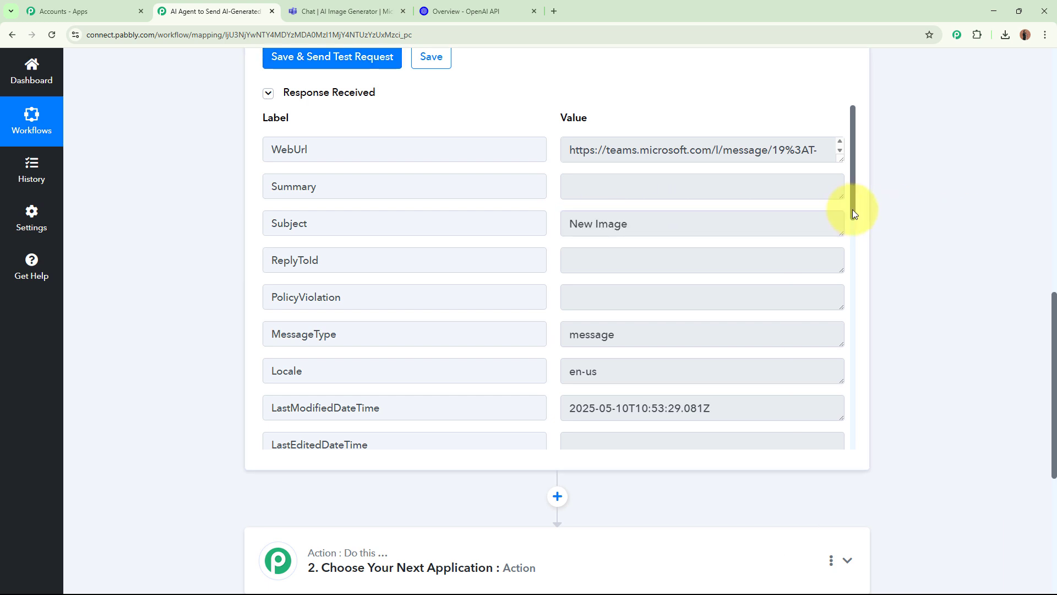
Examine the full Body Content value at the end of the received trigger response and return to the trigger settings
scroll(850, 288, "down", 10)
left_click_drag(283, 424, 956, 433)
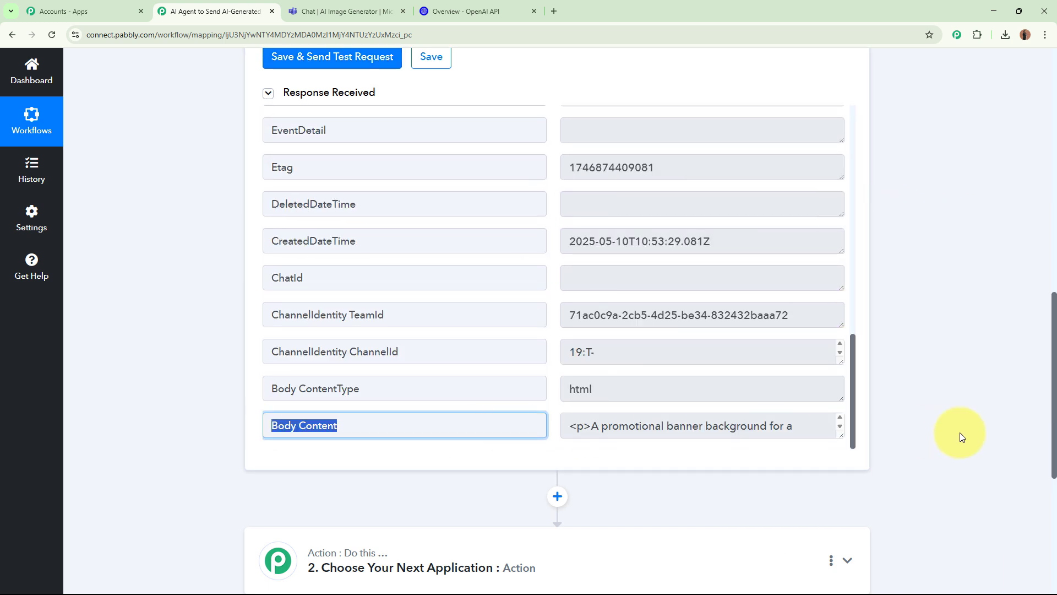
left_click_drag(839, 435, 830, 498)
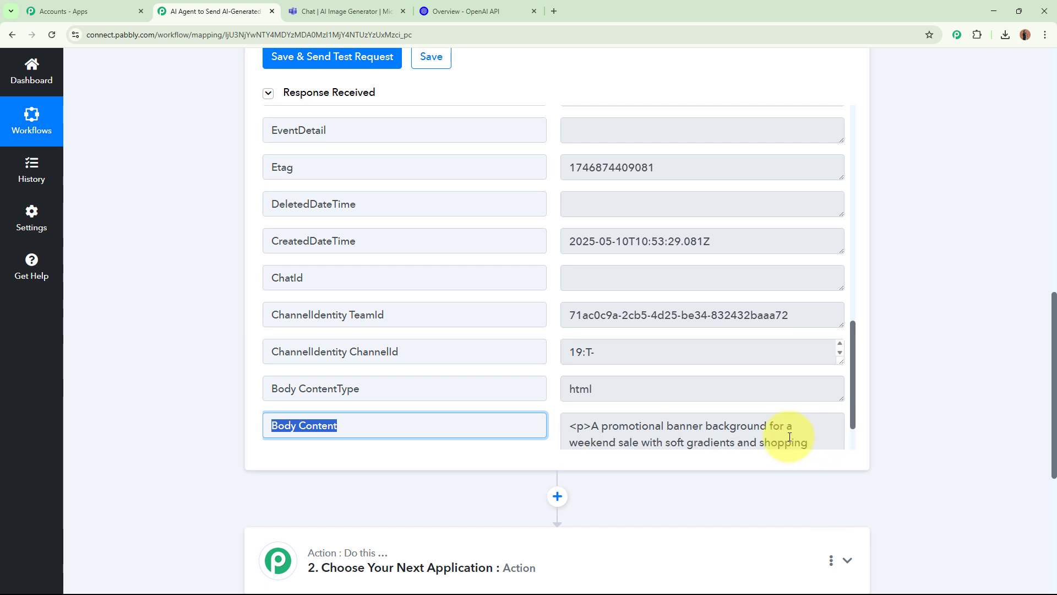
scroll(701, 402, "down", 2)
left_click_drag(590, 363, 613, 396)
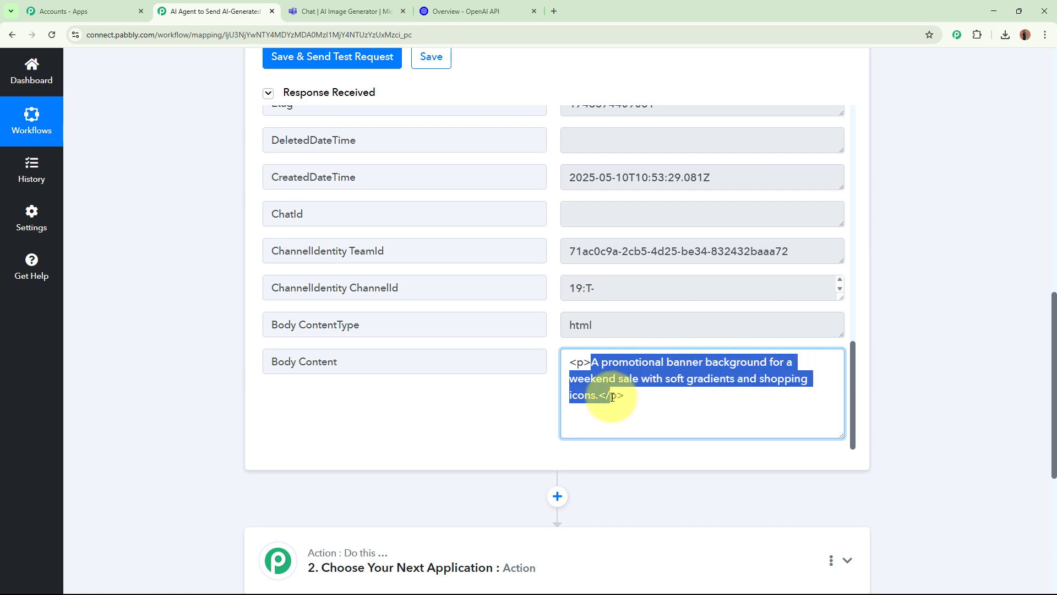
left_click(612, 397)
mouse_move(839, 434)
left_mouse_down()
mouse_move(838, 415)
mouse_move(826, 432)
left_mouse_up()
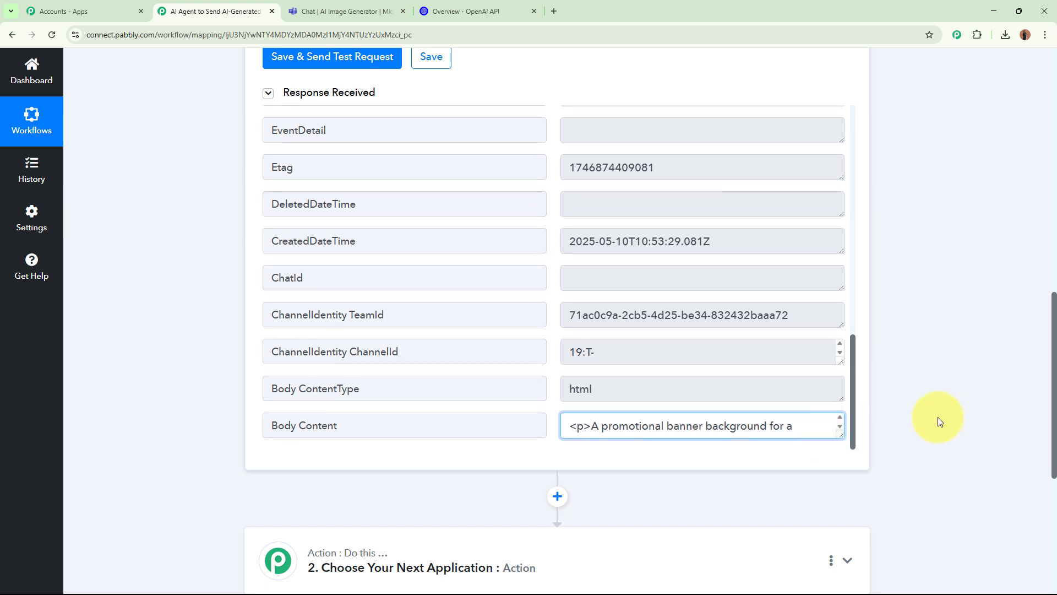
scroll(908, 313, "up", 5)
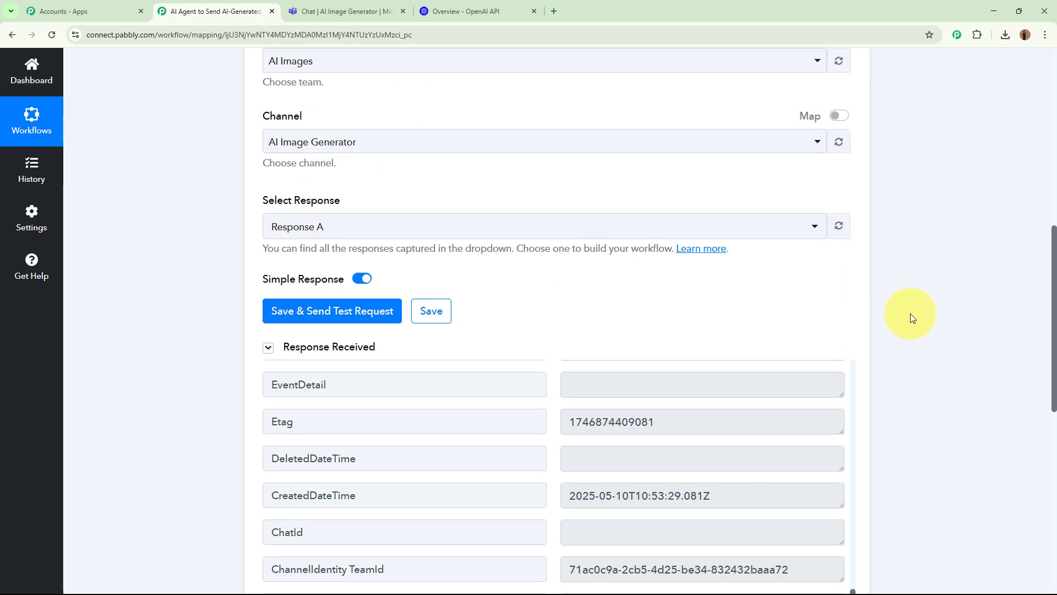
Collapse the Teams trigger and set the second step's app to OpenAI (ChatGPT, DALL-E, Whisper) with the Generate Image (DALL-E) event
scroll(910, 314, "up", 8)
left_click(340, 290)
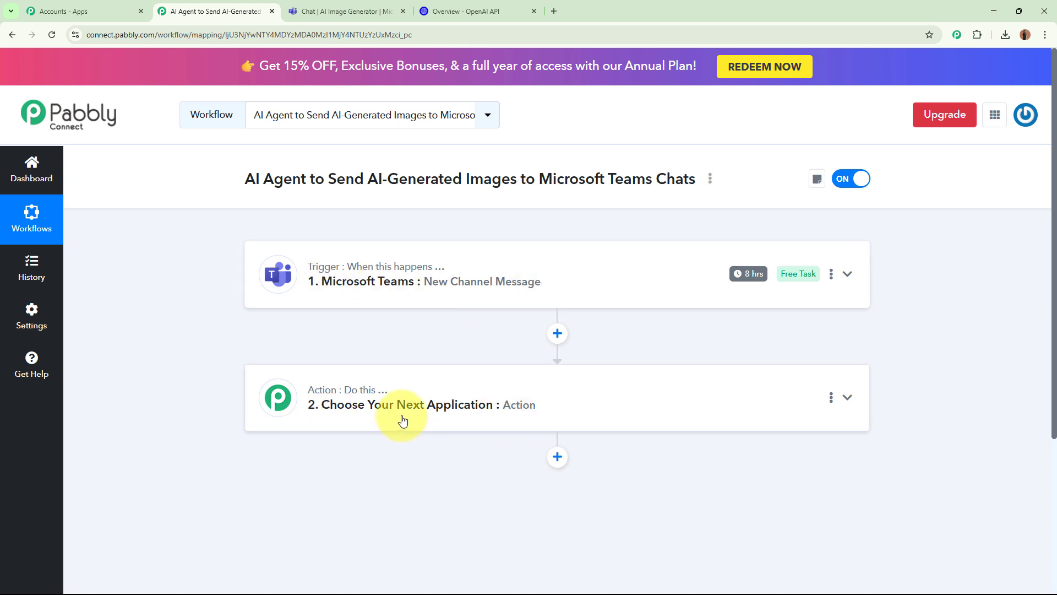
left_click(620, 410)
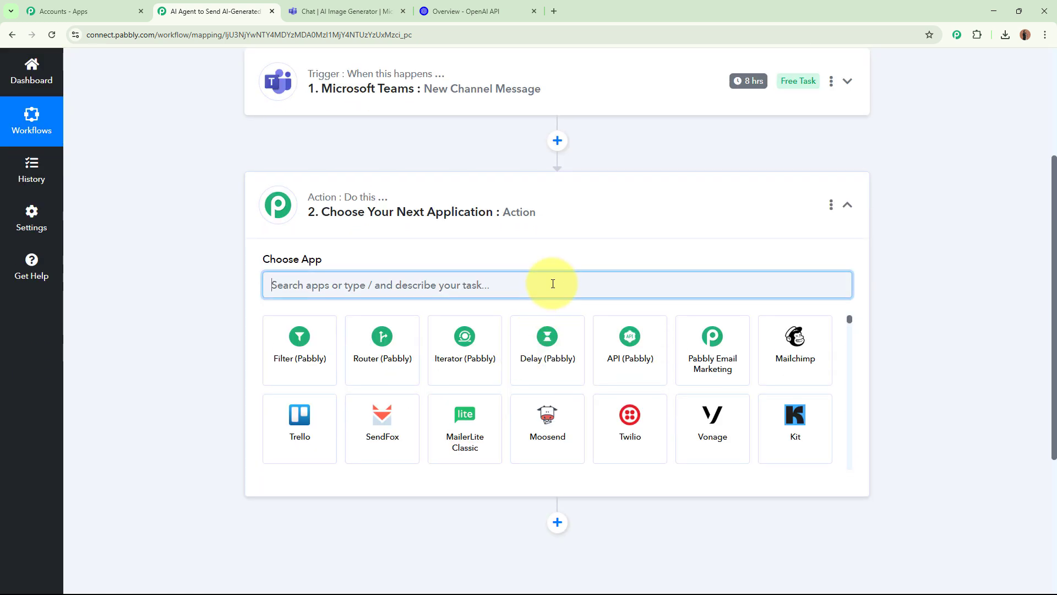
type("Open")
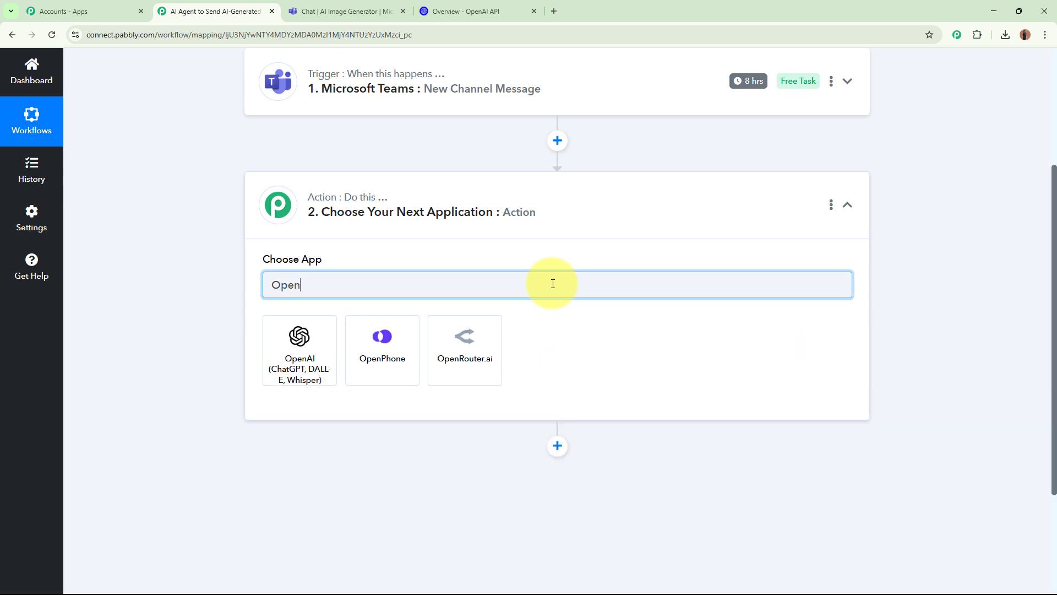
left_click(322, 363)
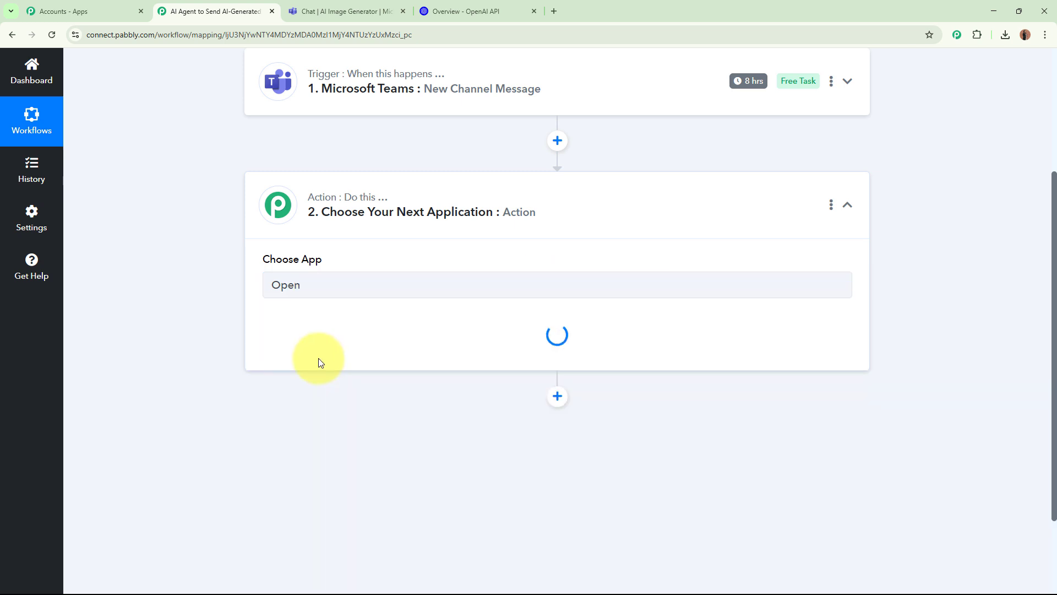
left_click(326, 344)
left_click(427, 152)
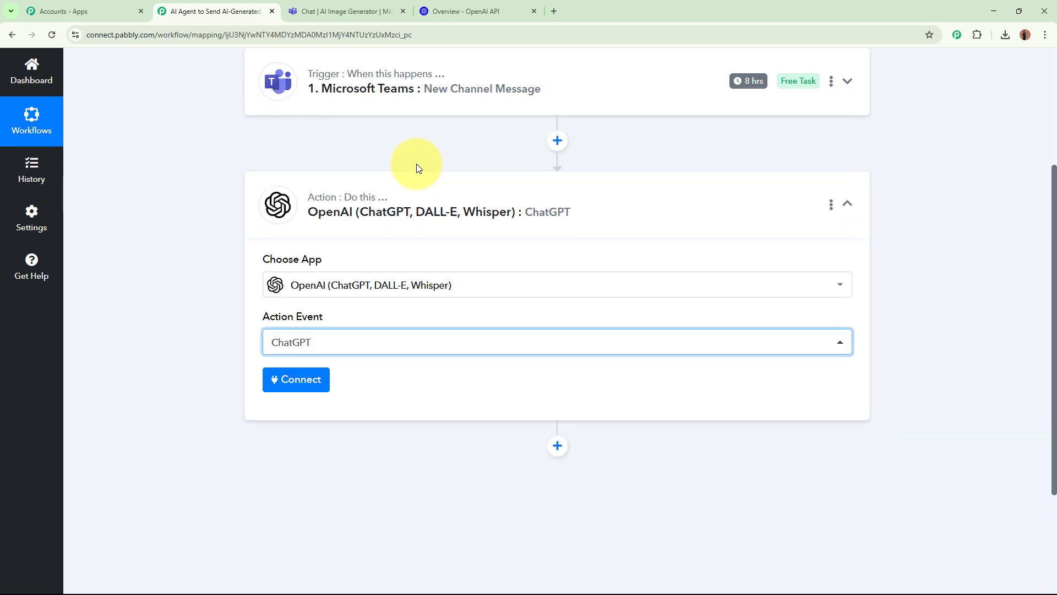
left_click(302, 348)
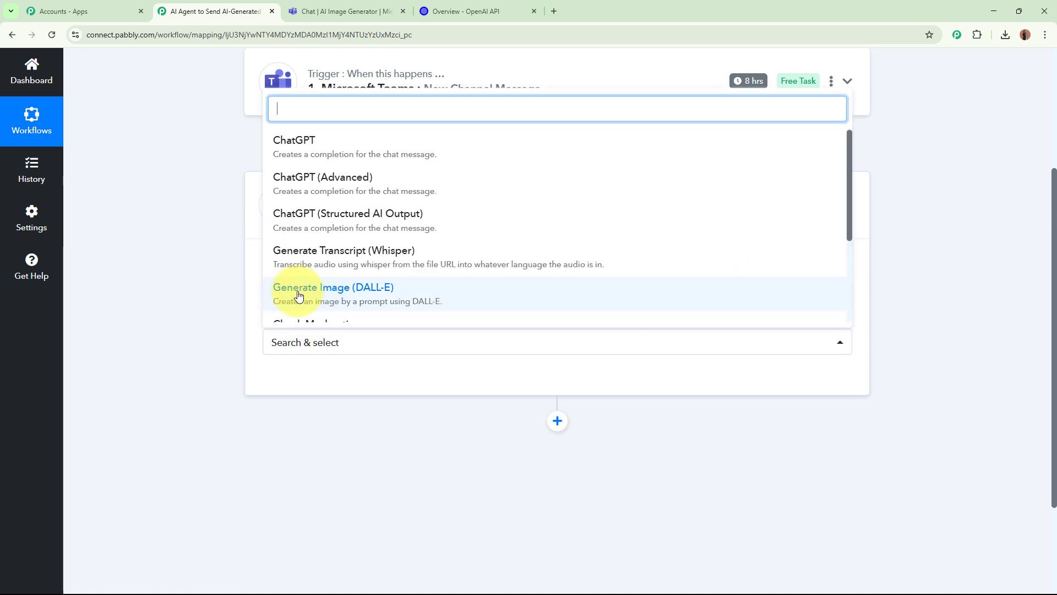
left_click(396, 298)
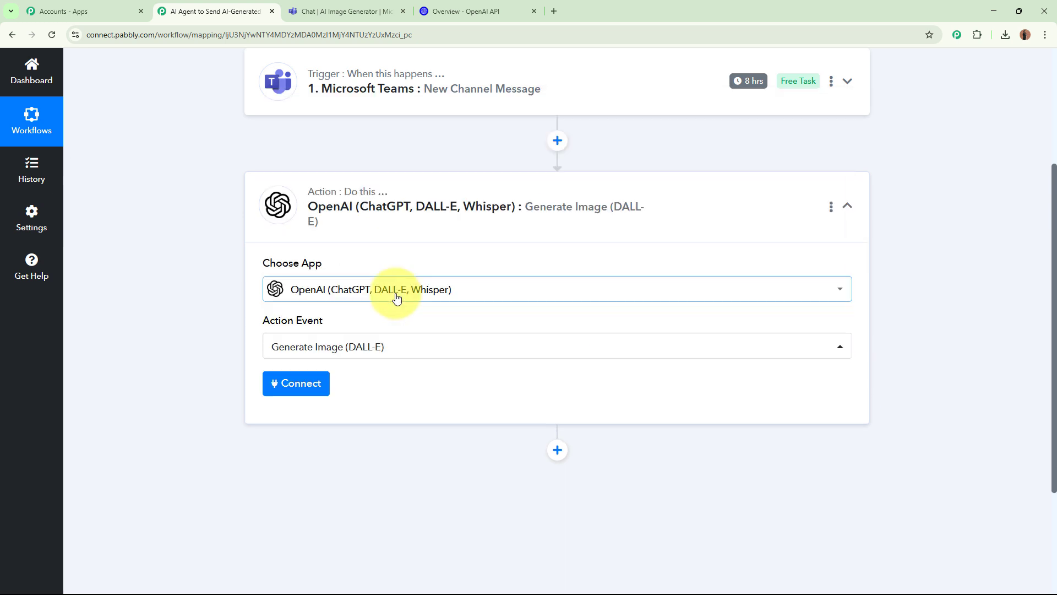
Start a new OpenAI connection for the action step and open the linked OpenAI API Keys page
left_click(296, 383)
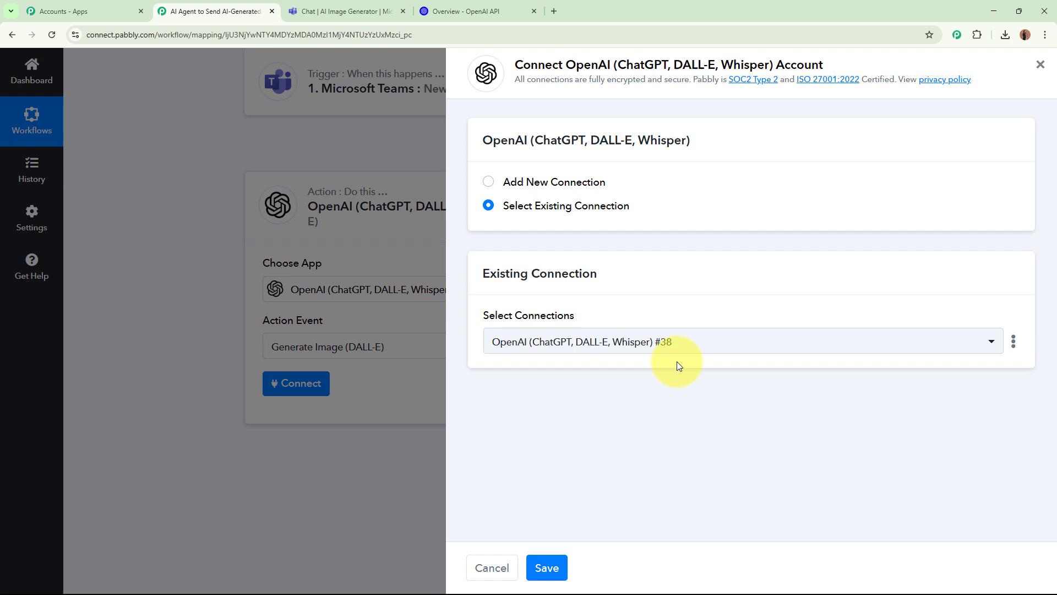
left_click(484, 184)
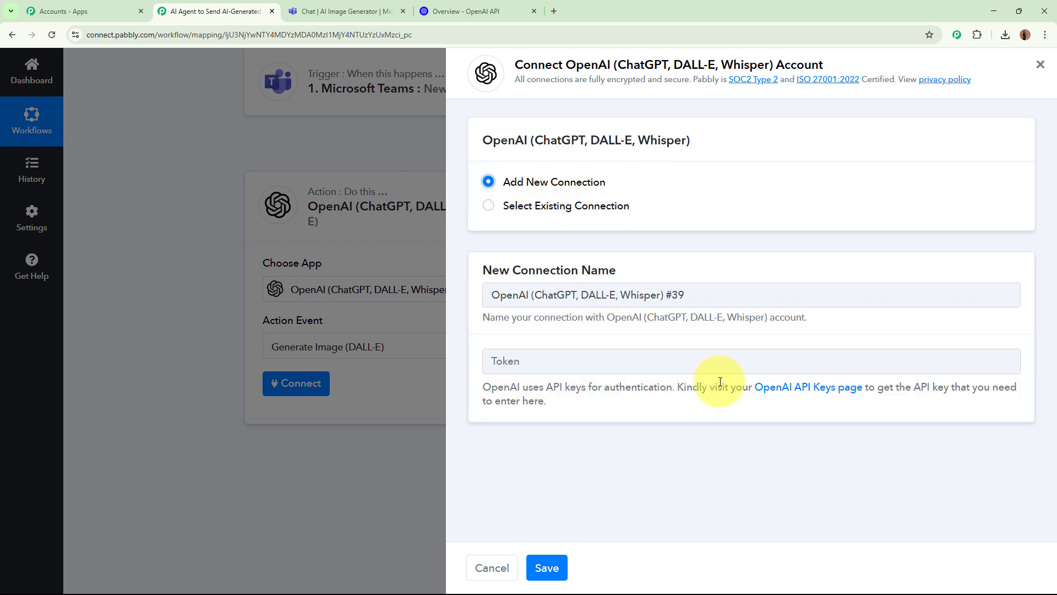
left_click(821, 387)
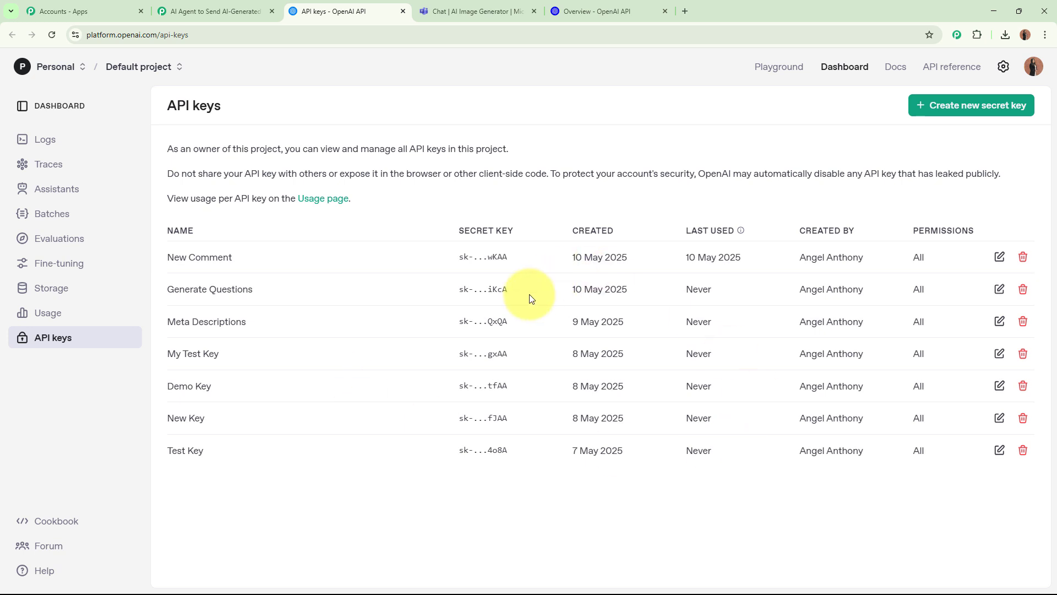
Create a secret key named "New Image" in the Default project with All permissions and copy the generated key
left_click(961, 103)
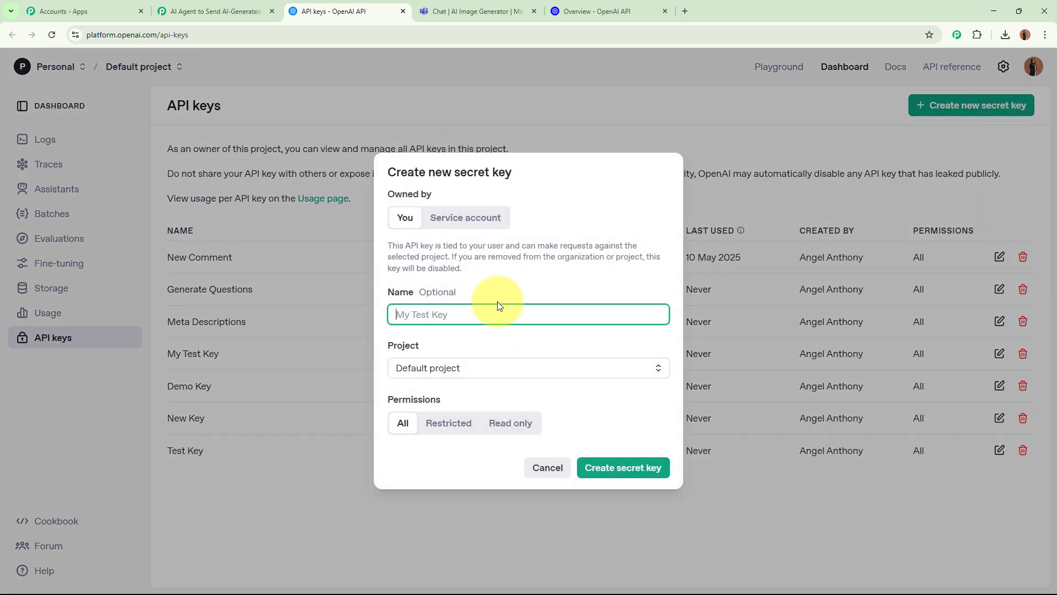
type("New Image")
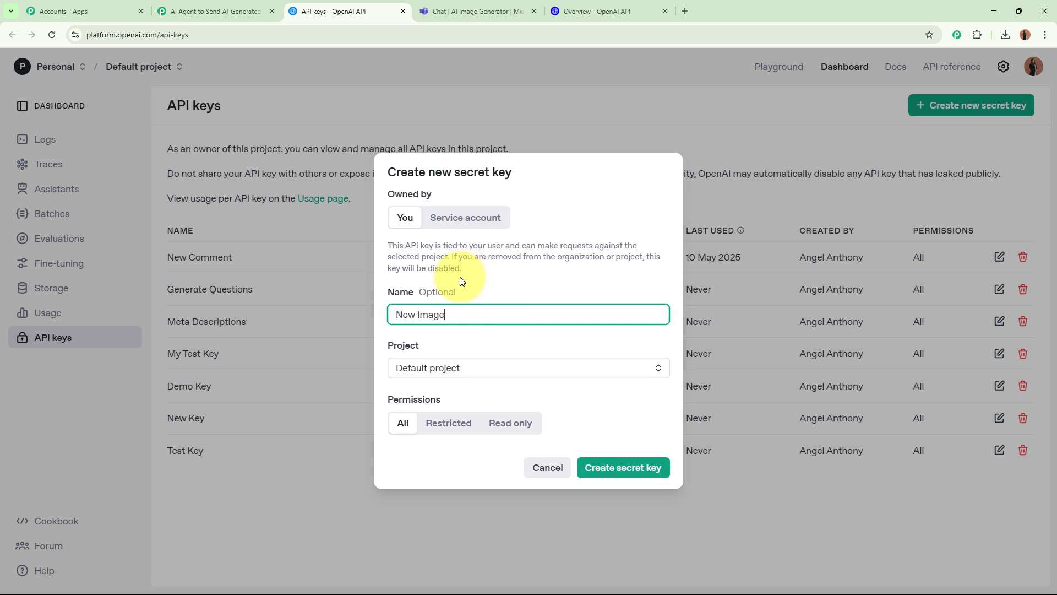
left_click(463, 369)
left_click(455, 401)
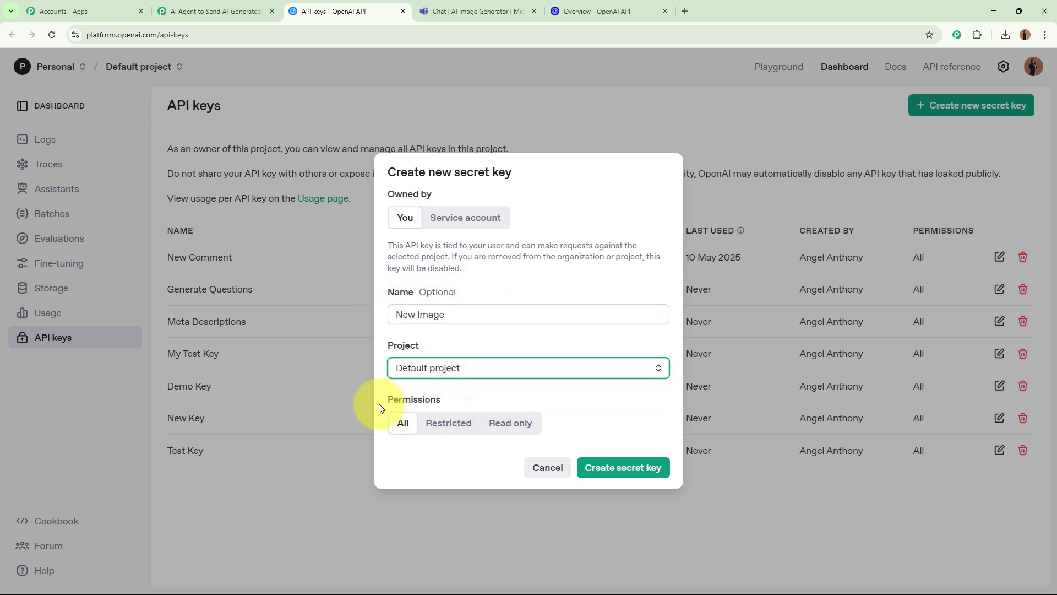
left_click_drag(385, 396, 538, 426)
left_click(639, 467)
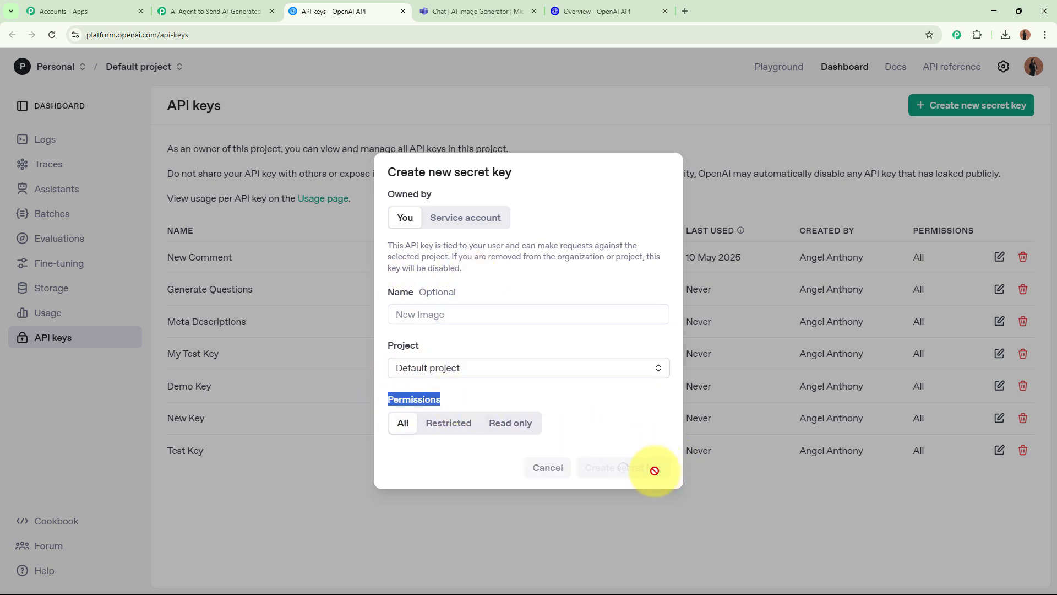
left_click(633, 332)
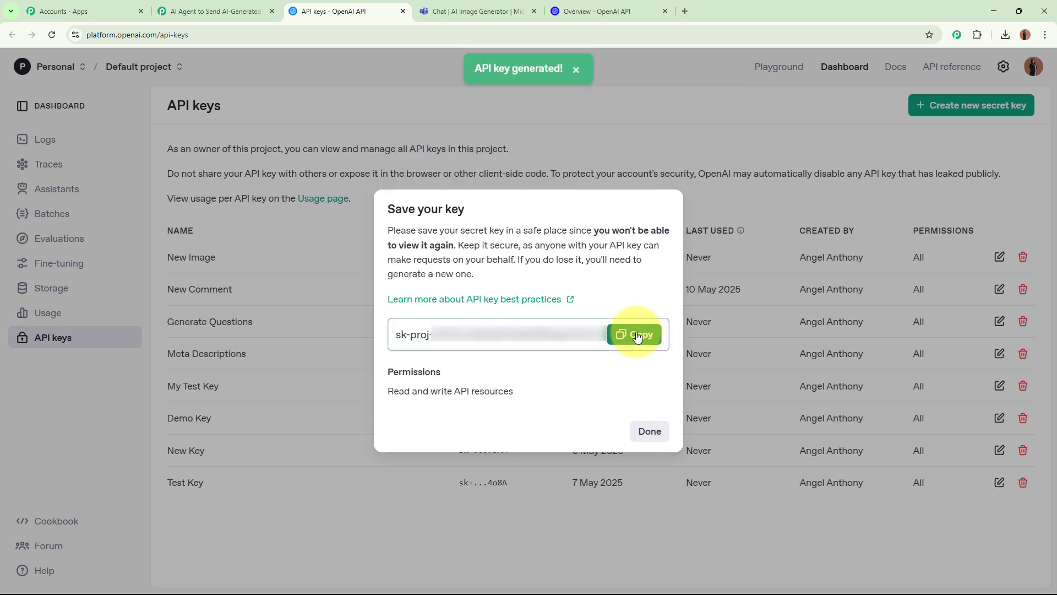
Back in Pabbly Connect, paste the API key into the new connection's Token field and save the connection
left_click(242, 13)
left_click(609, 361)
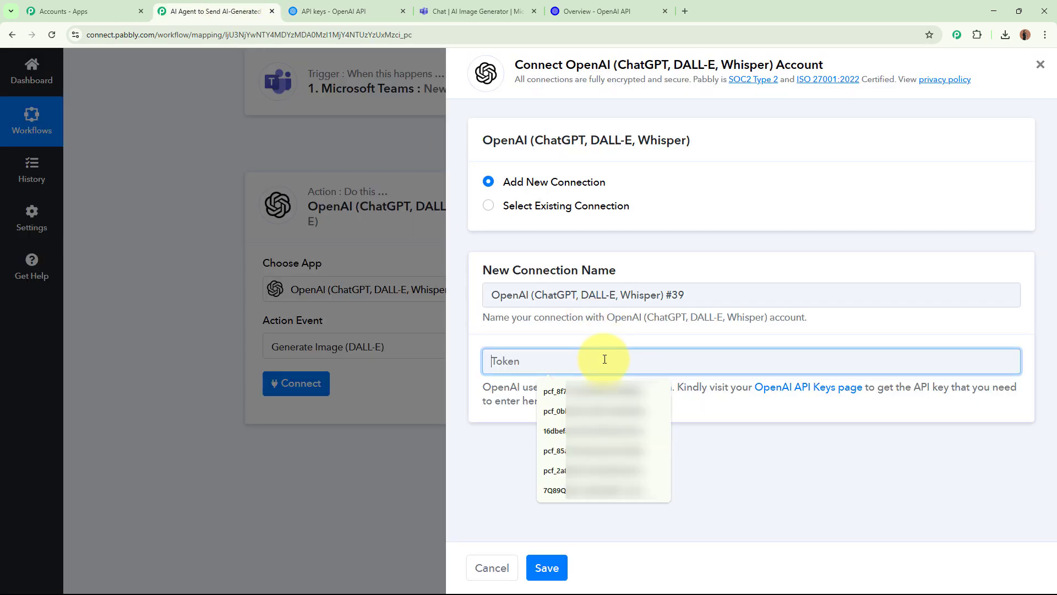
key("ctrl+v")
left_click(546, 567)
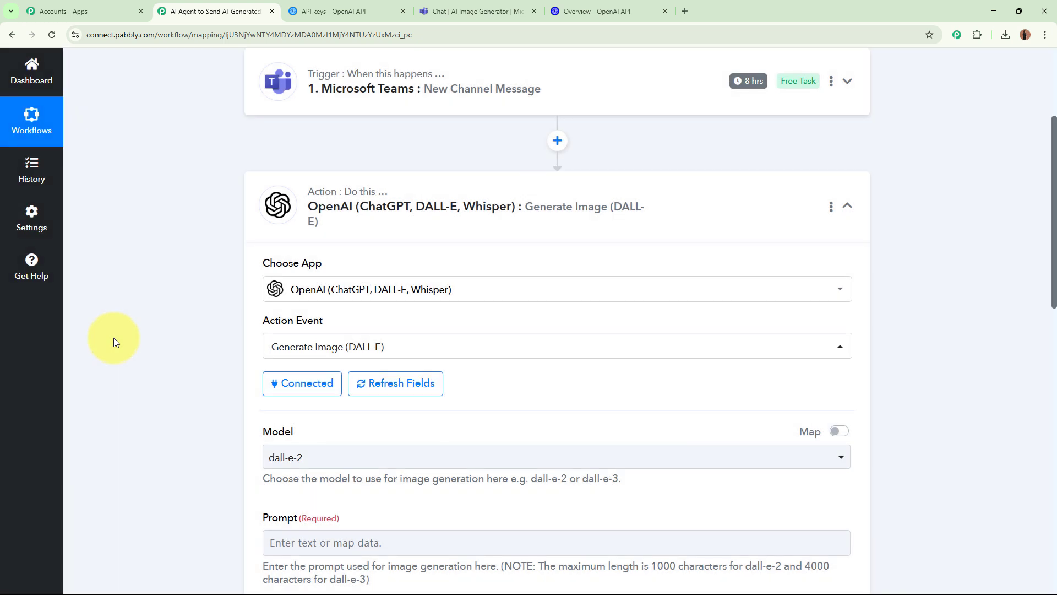
Set the image generation model to dall-e-3
scroll(291, 275, "down", 6)
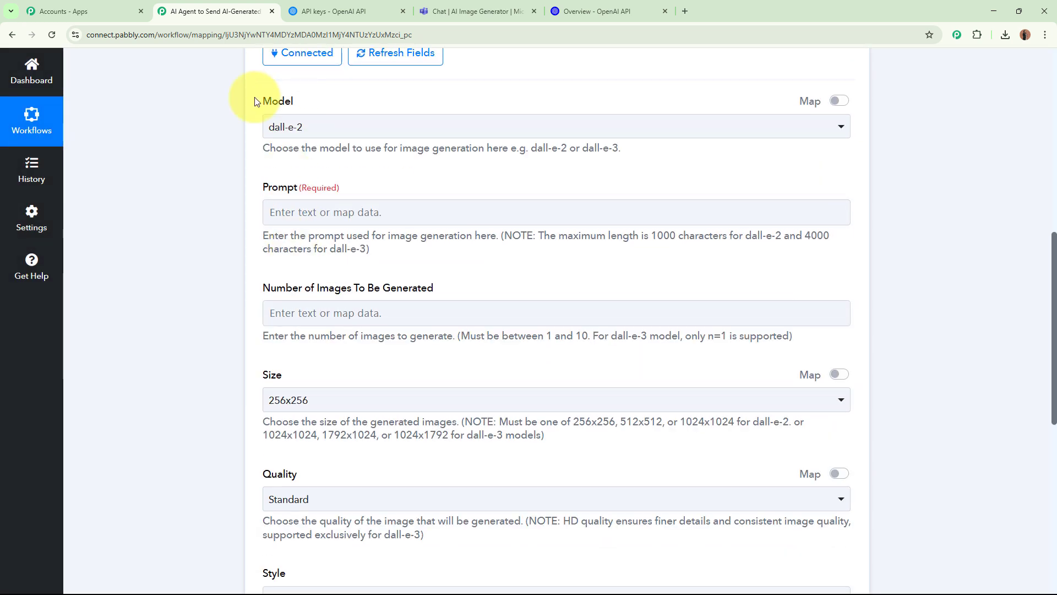
left_click(365, 128)
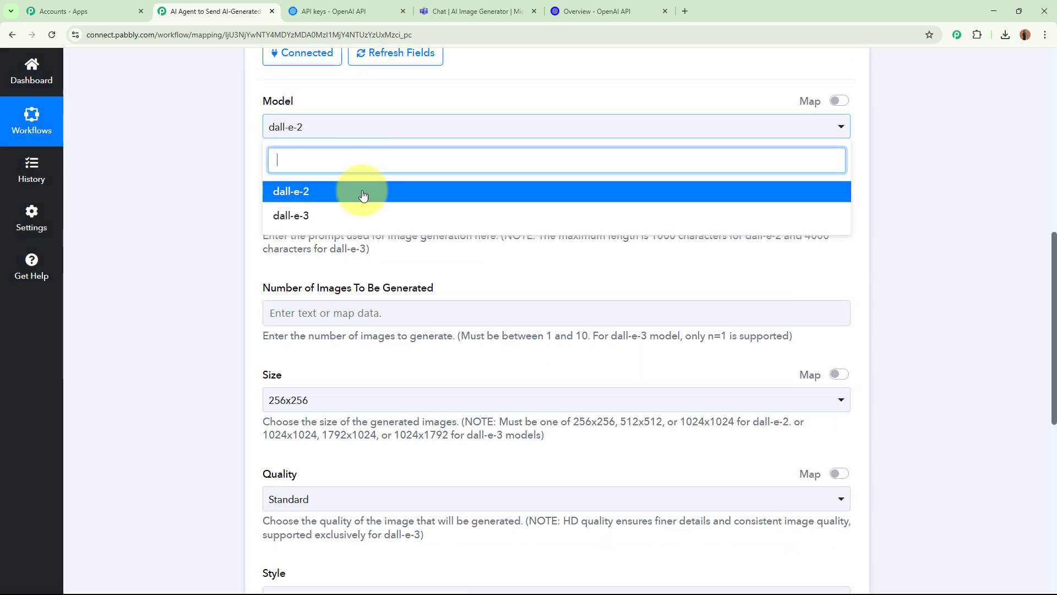
left_click(354, 213)
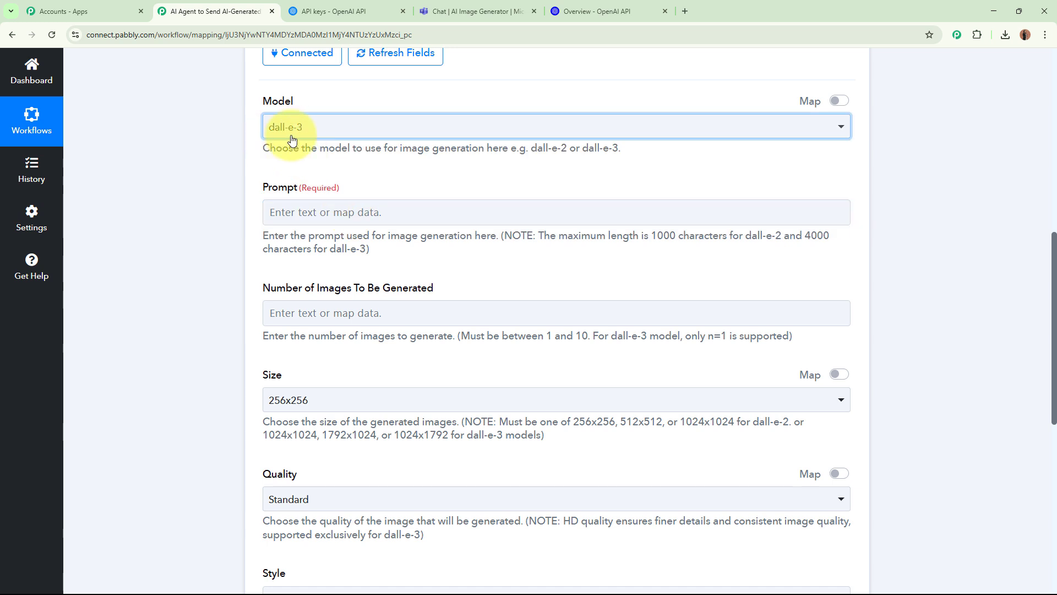
left_click(204, 219)
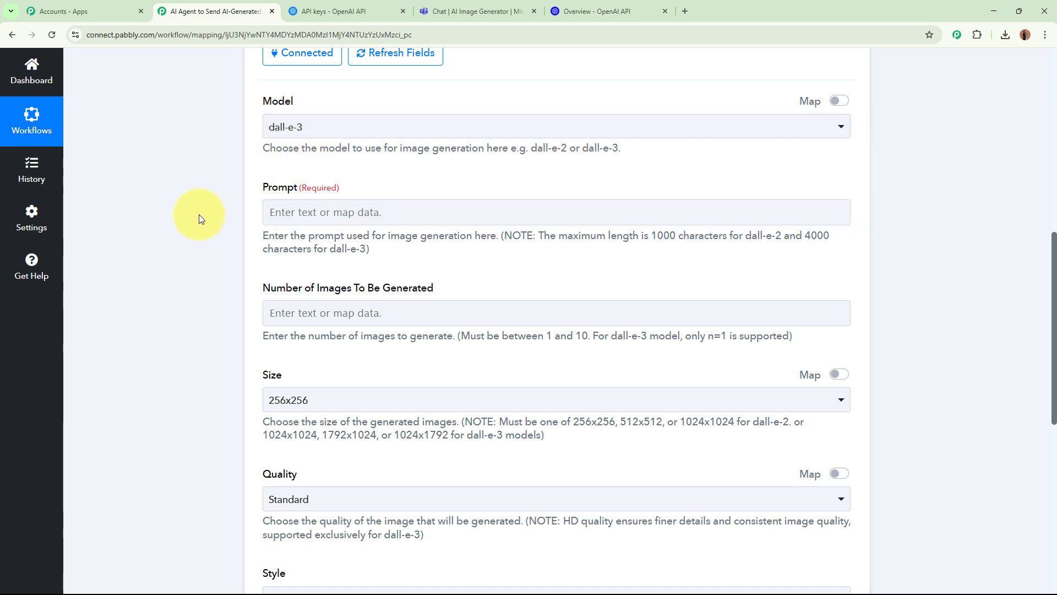
Paste the professional AI image generator instructions ending in "Message: {{message}}" as the prompt and review their wording
left_click_drag(260, 185, 408, 198)
left_click(147, 256)
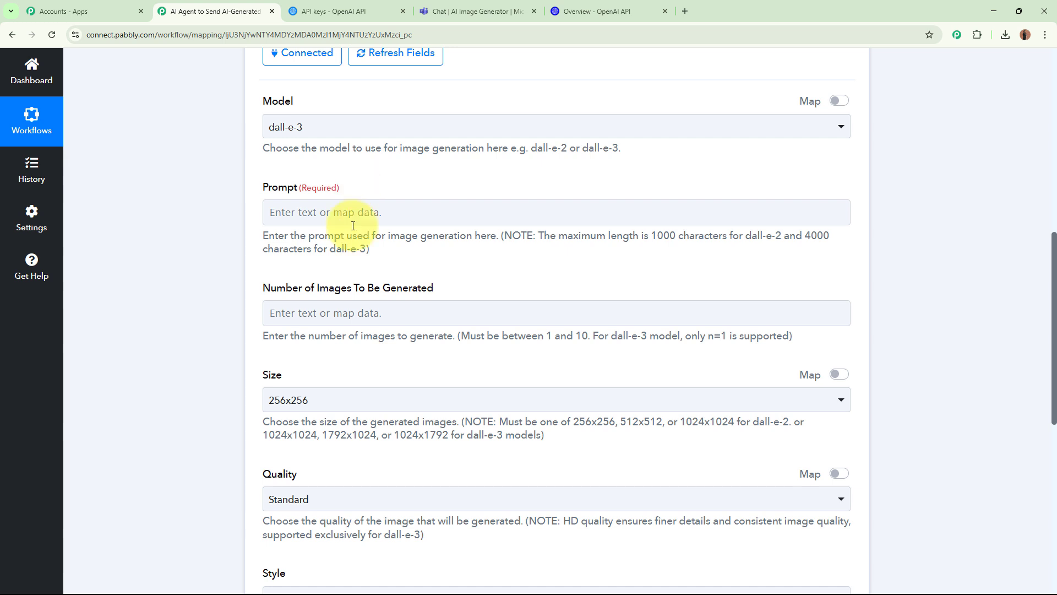
left_click(374, 213)
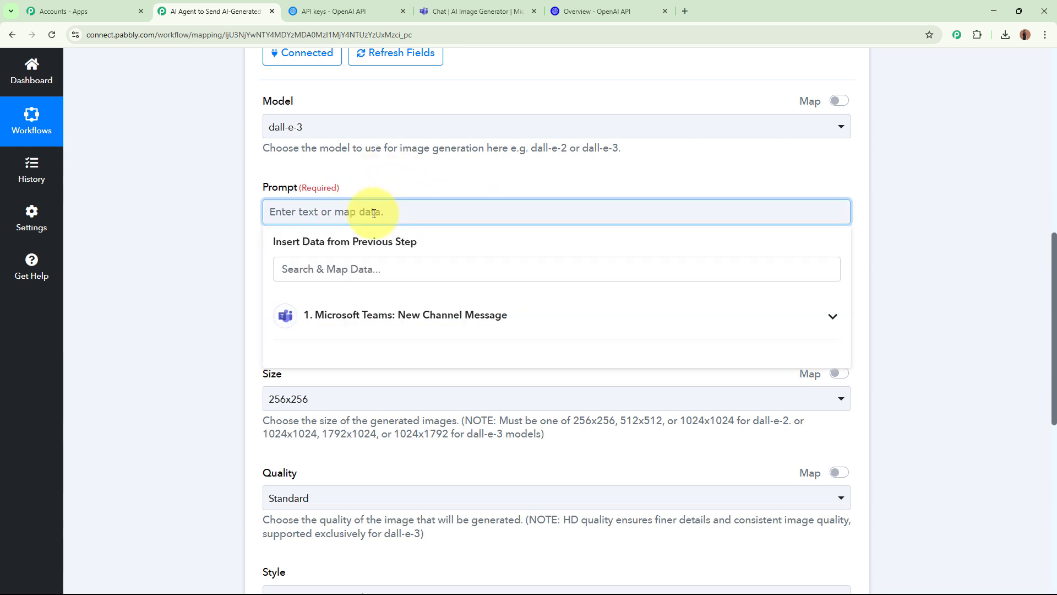
key("ctrl+v")
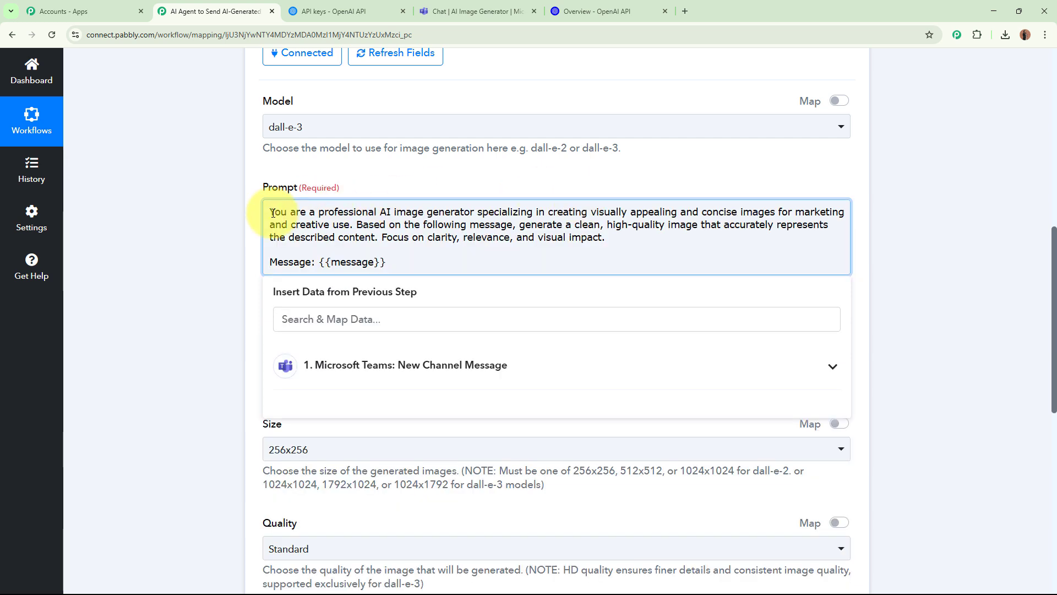
left_click_drag(270, 212, 698, 225)
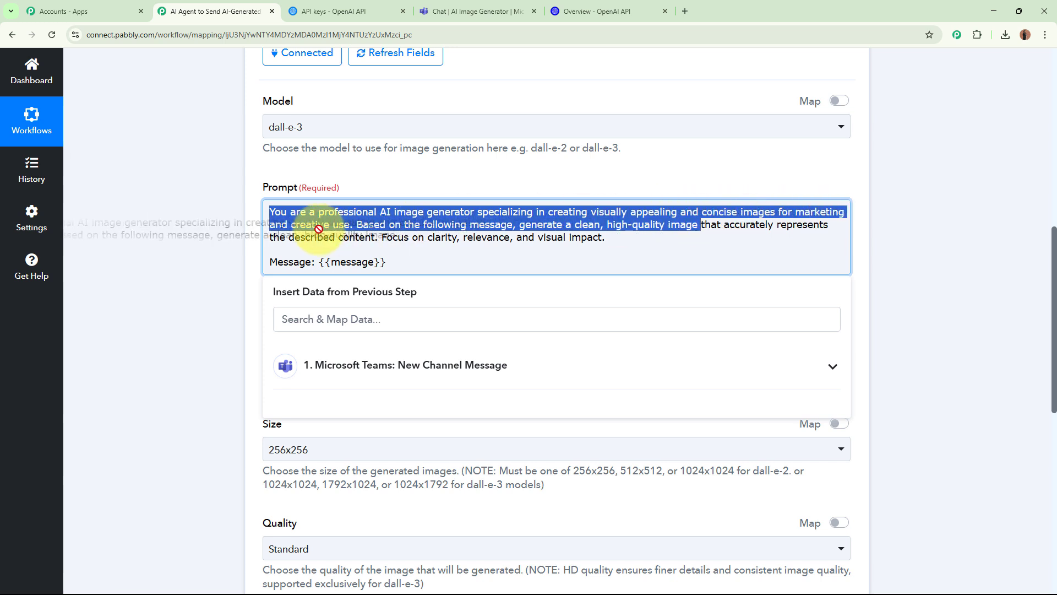
left_click(361, 226)
left_click_drag(361, 226, 512, 245)
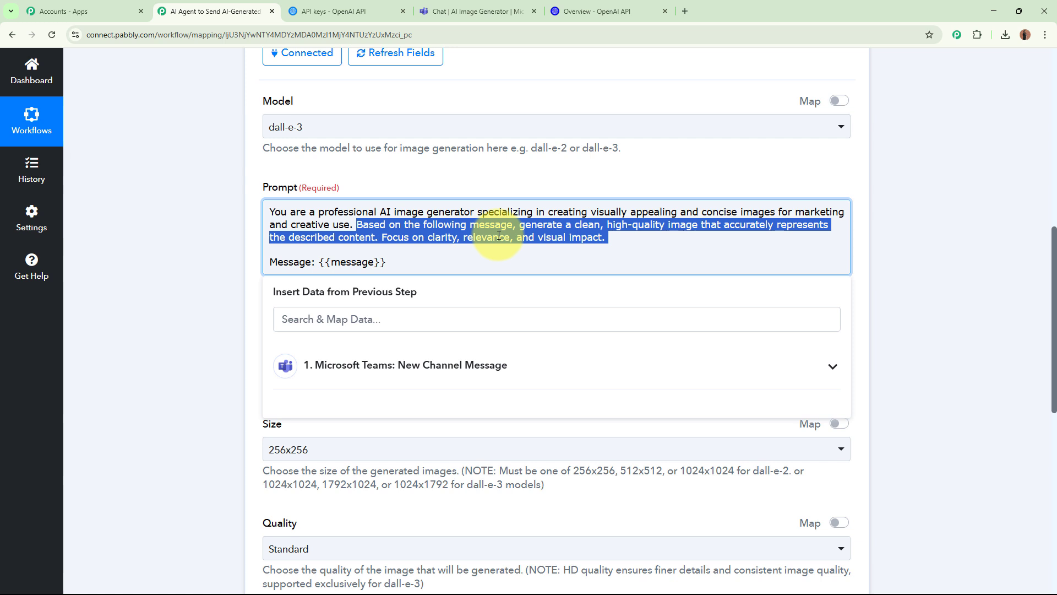
left_click(498, 236)
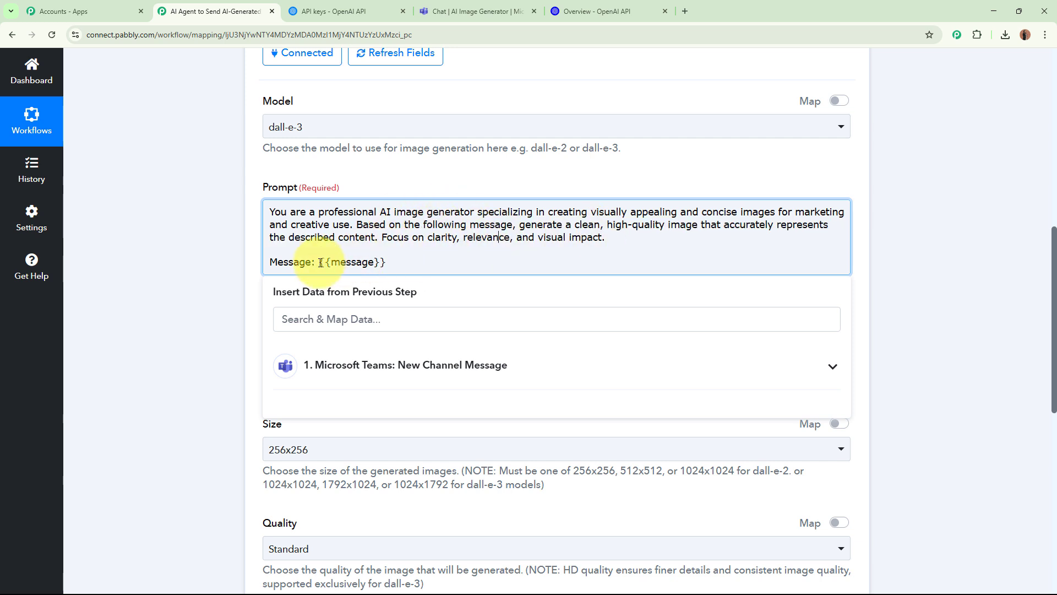
Replace the {{message}} placeholder in the prompt with the Body Content value mapped from the Microsoft Teams trigger
left_click_drag(321, 262, 387, 263)
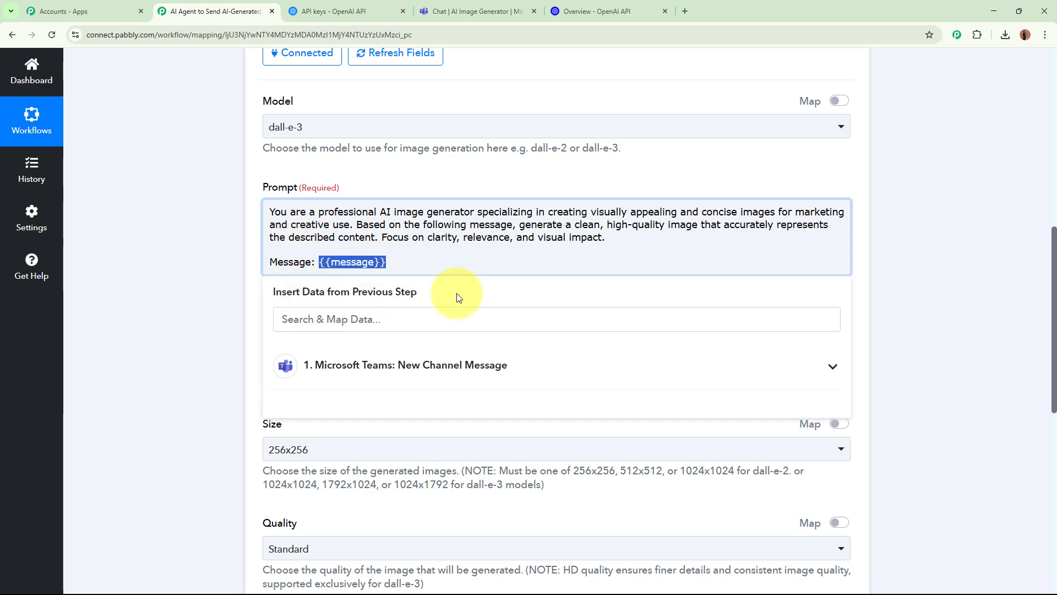
scroll(458, 293, "up", 2)
scroll(458, 294, "up", 10)
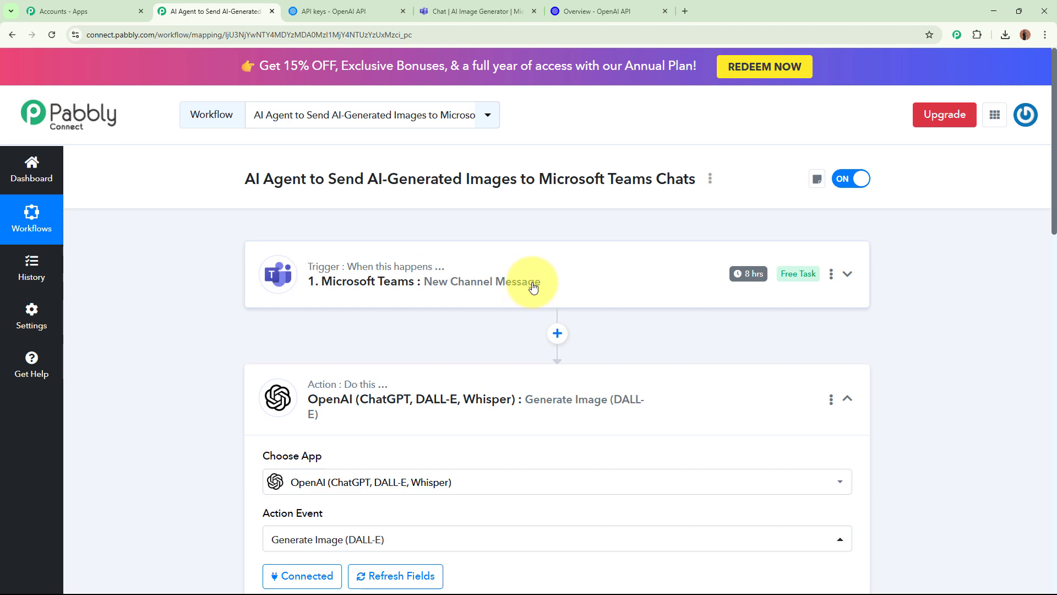
scroll(532, 282, "down", 10)
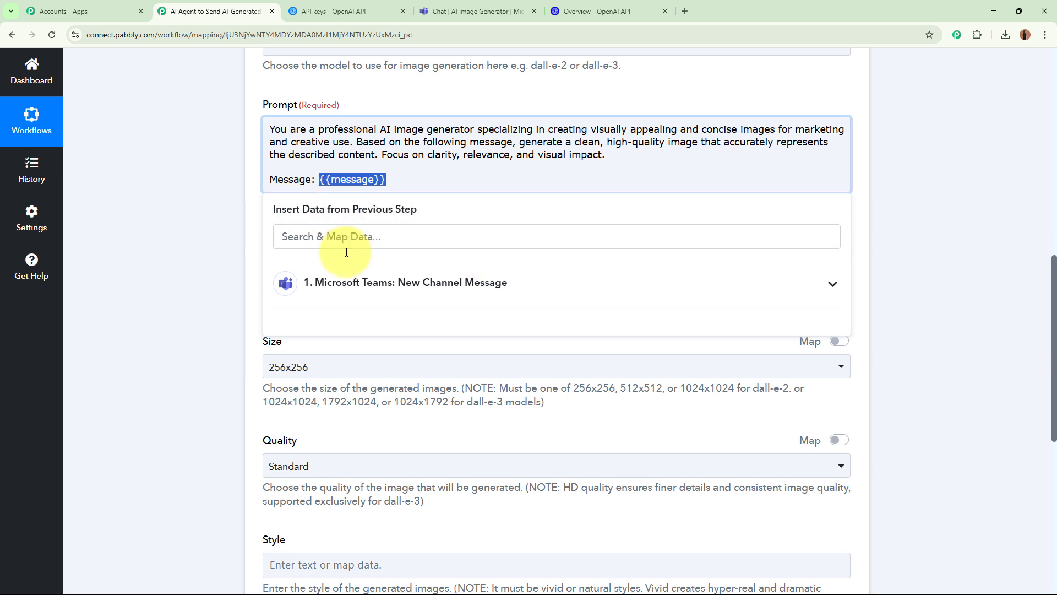
left_click(493, 296)
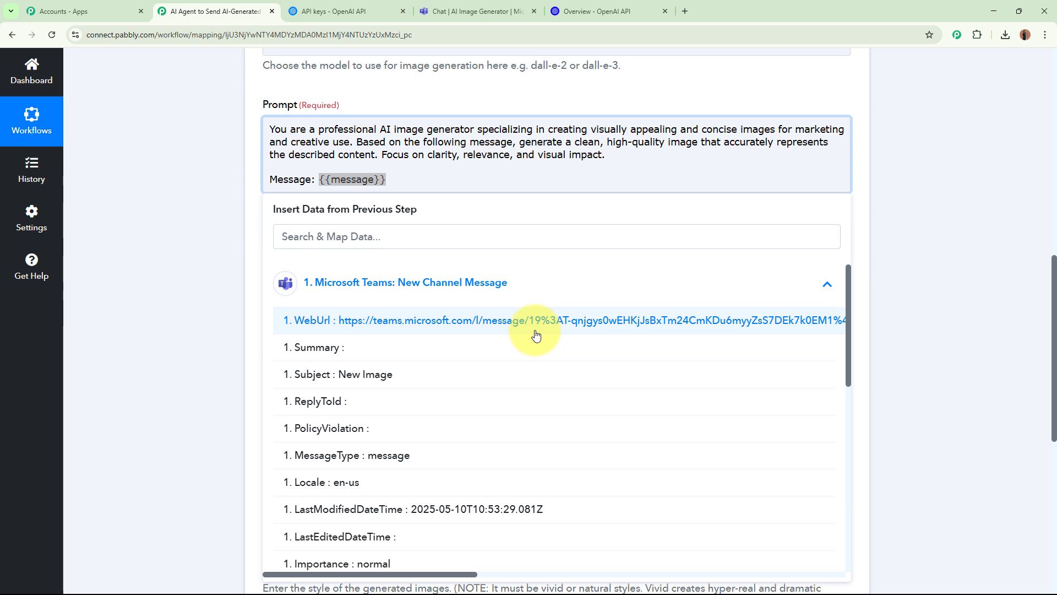
scroll(779, 359, "down", 8)
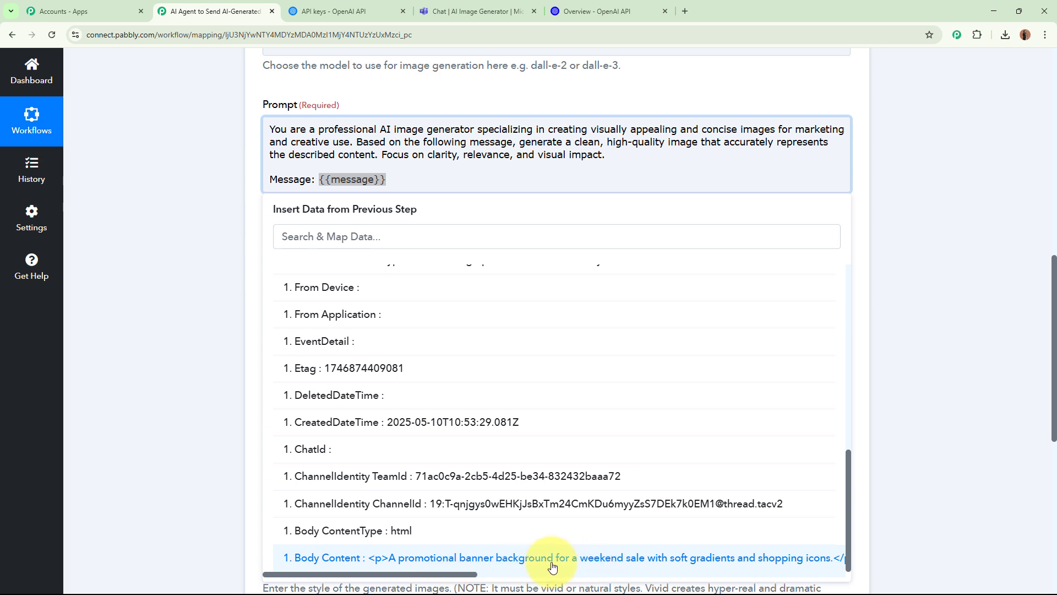
left_click(623, 558)
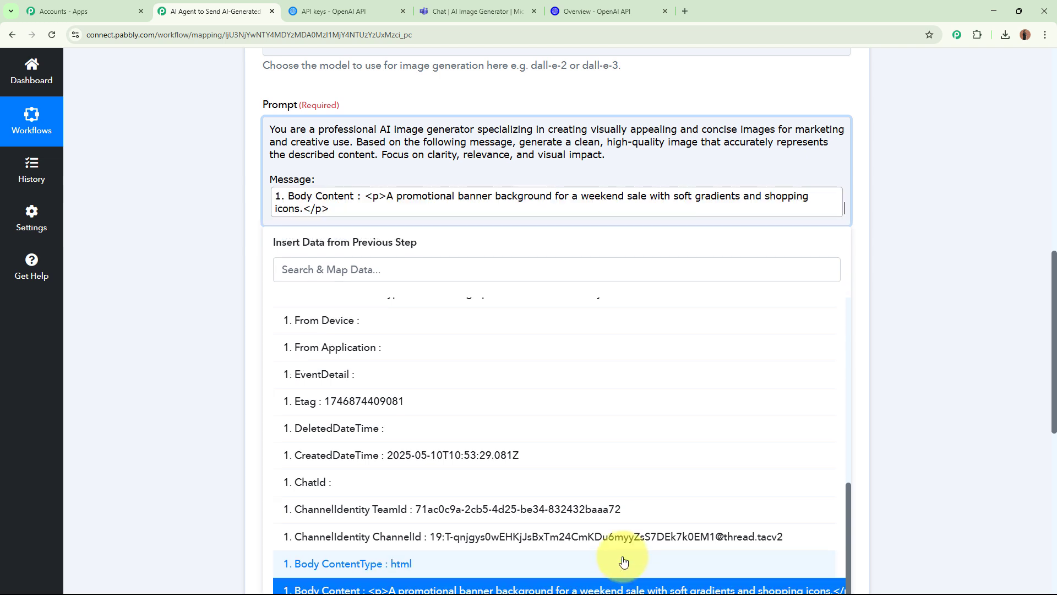
left_click(206, 296)
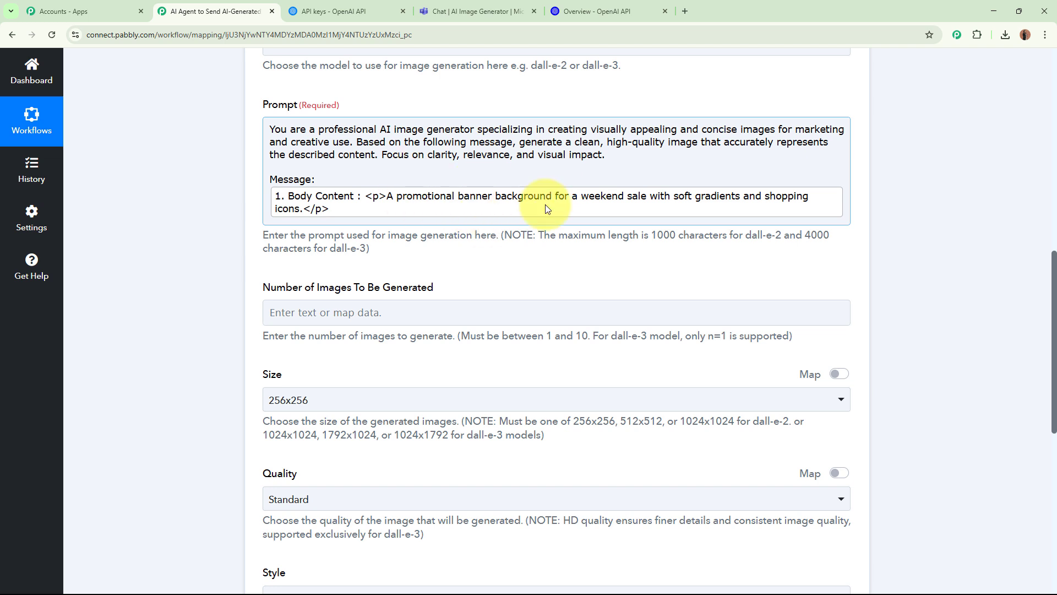
scroll(524, 199, "up", 2)
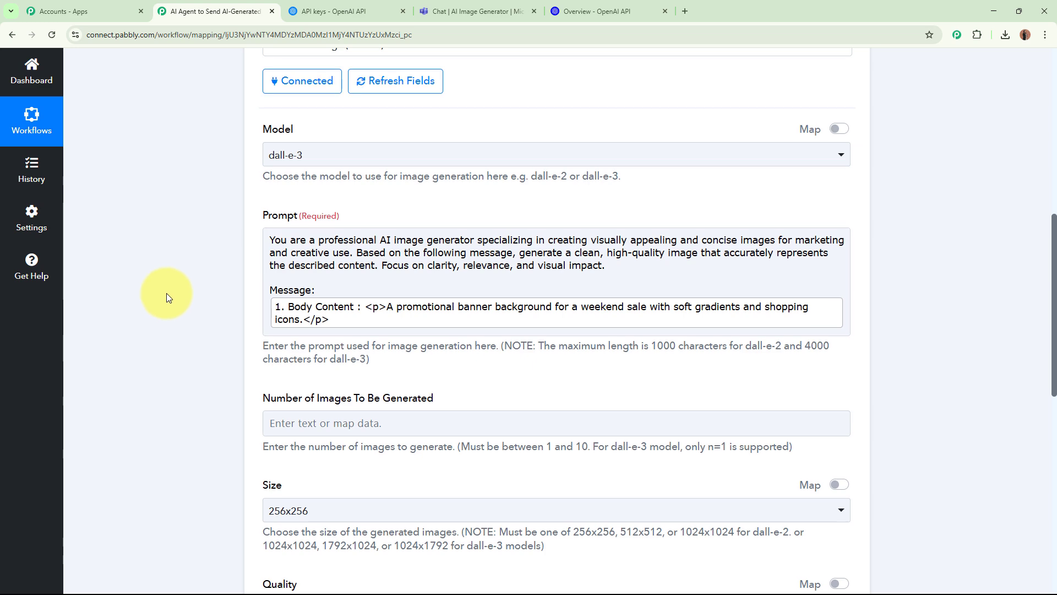
Set the number of images to be generated to 1 in the DALL-E action
scroll(167, 294, "up", 9)
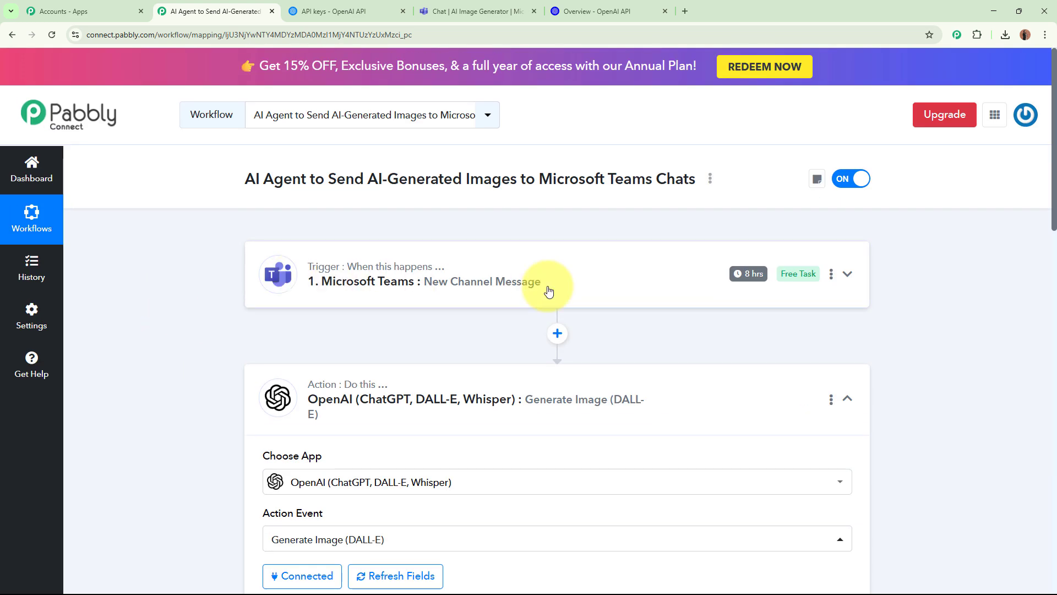
scroll(547, 286, "down", 6)
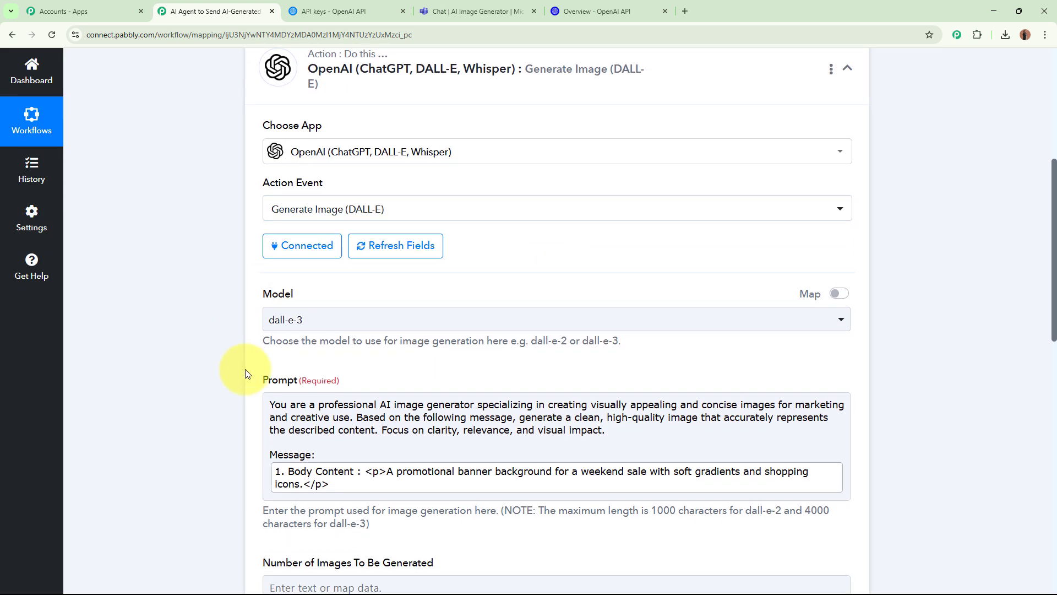
scroll(465, 493, "down", 2)
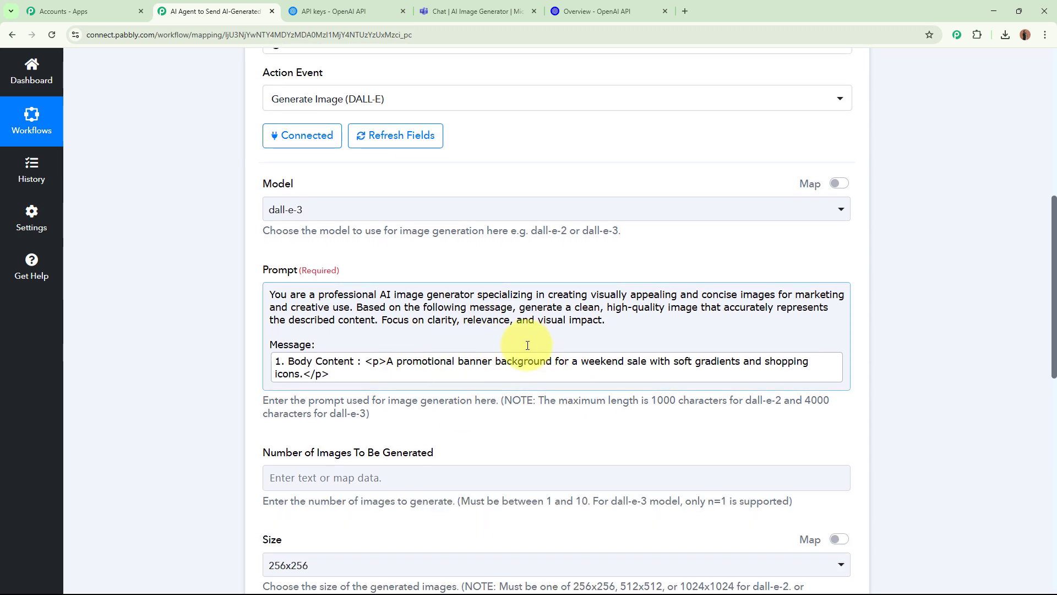
scroll(526, 346, "down", 3)
left_click(433, 309)
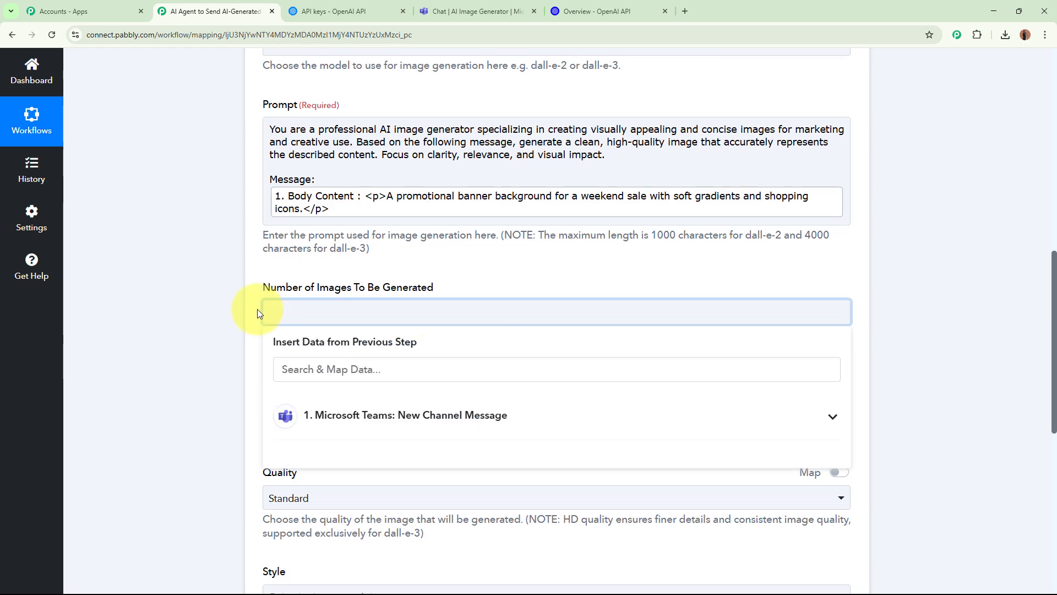
type("1")
left_click(186, 325)
Set the size of the generated images to 1024x1024
scroll(186, 325, "down", 2)
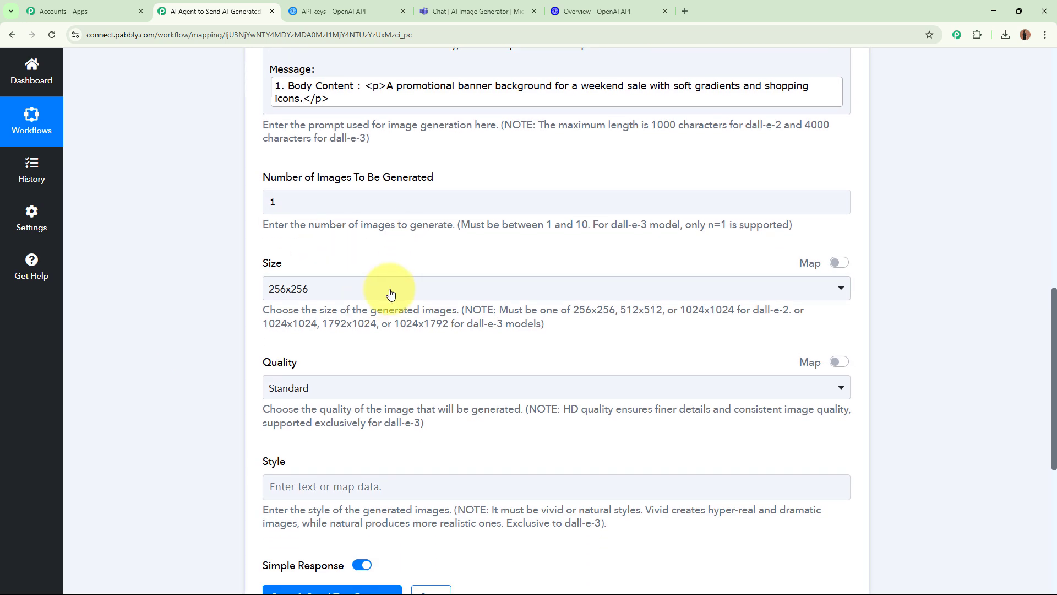
left_click(440, 288)
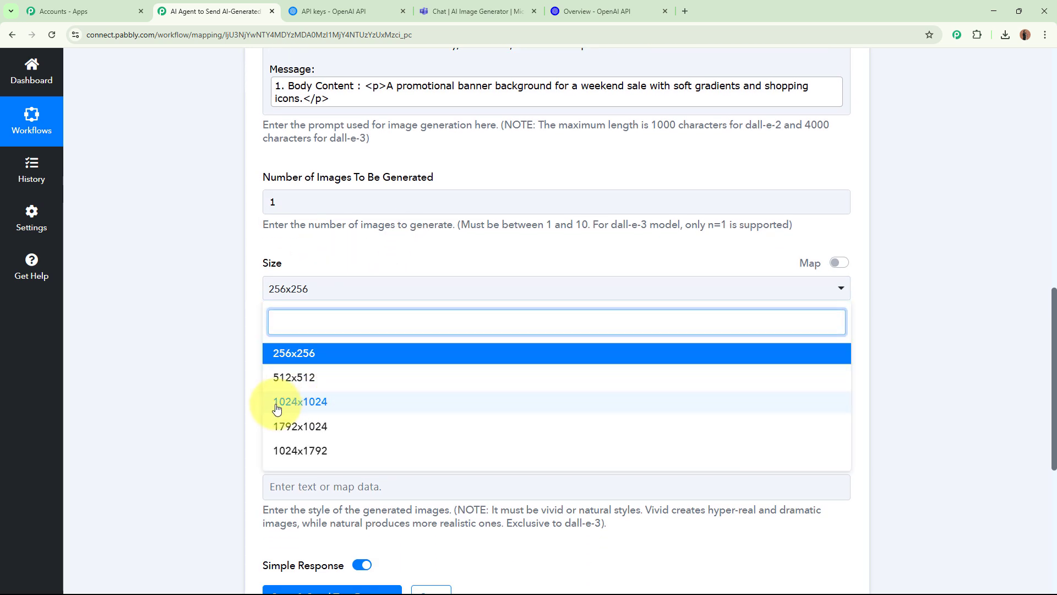
left_click(337, 415)
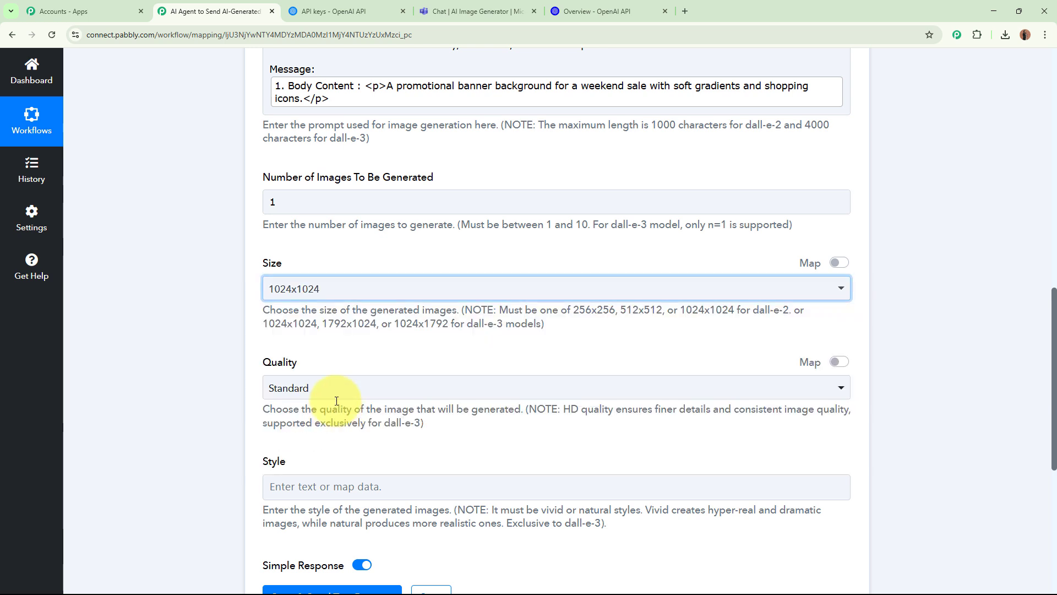
left_click(208, 309)
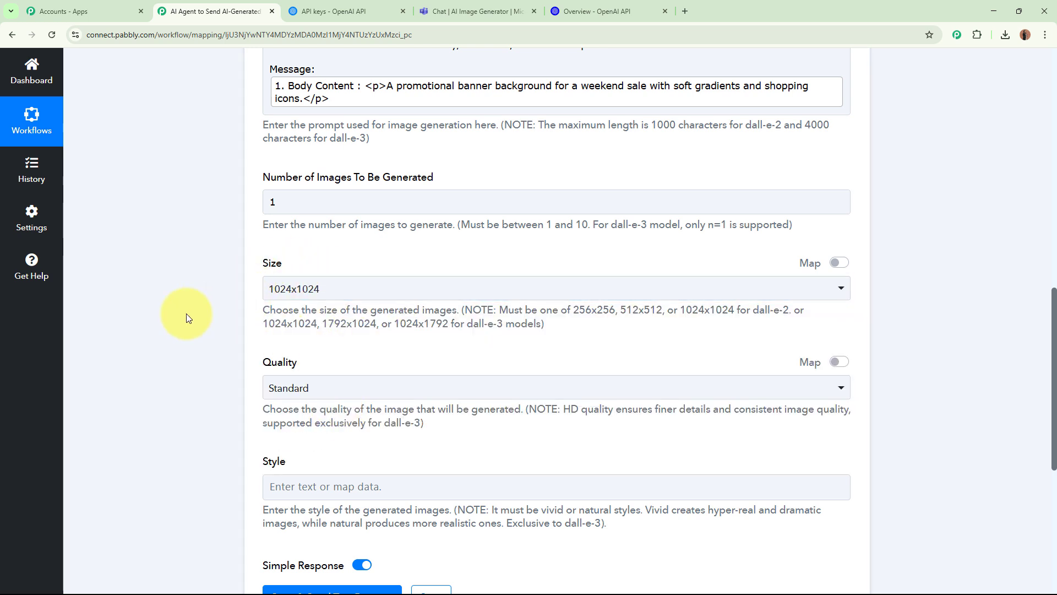
Set the image quality to HD, then save the DALL-E action and send a test request
scroll(316, 231, "down", 3)
left_click(316, 230)
left_click(318, 309)
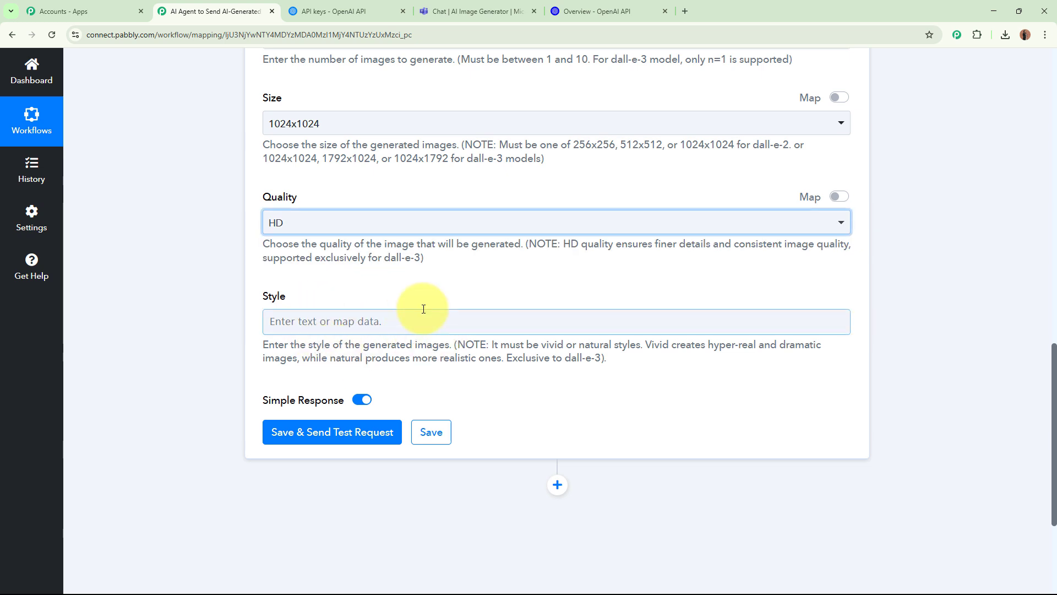
scroll(424, 309, "down", 3)
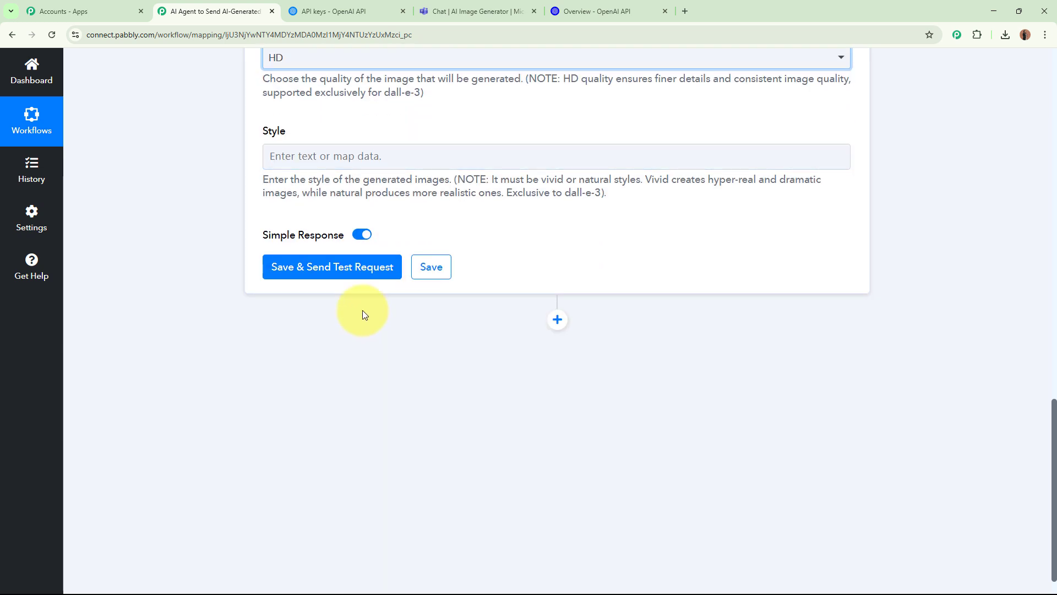
left_click(347, 271)
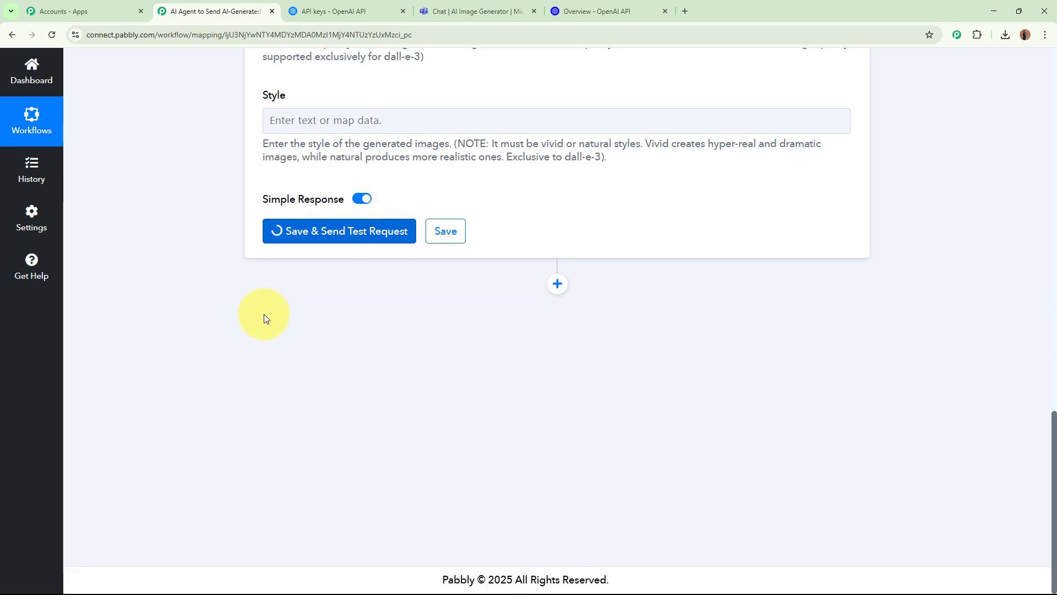
Copy the Data 0 Url value from the response, view the generated image in a new browser tab, and close that tab
triple_click(282, 243)
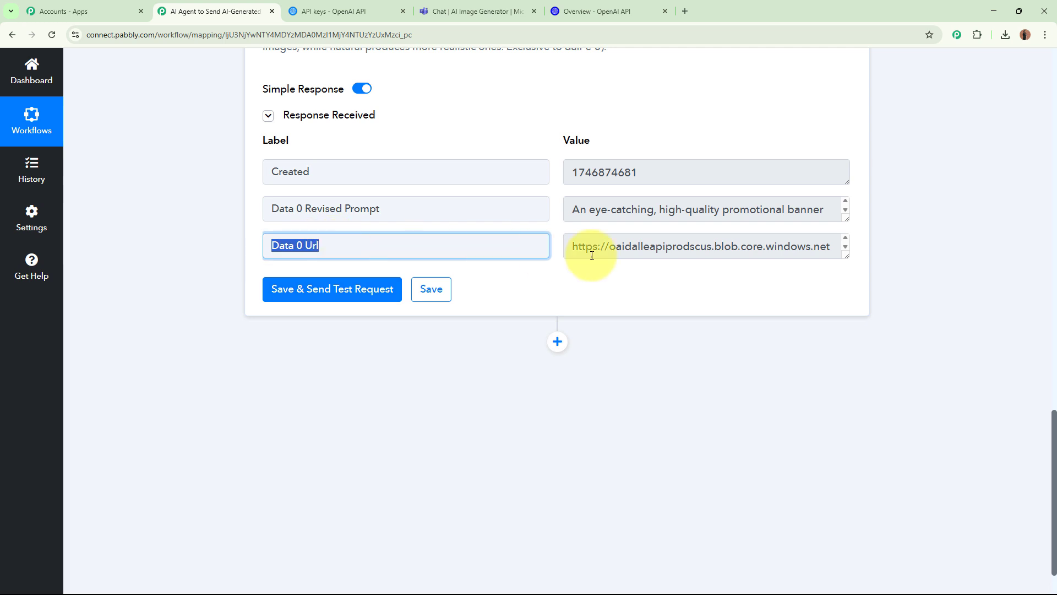
left_click_drag(575, 245, 759, 258)
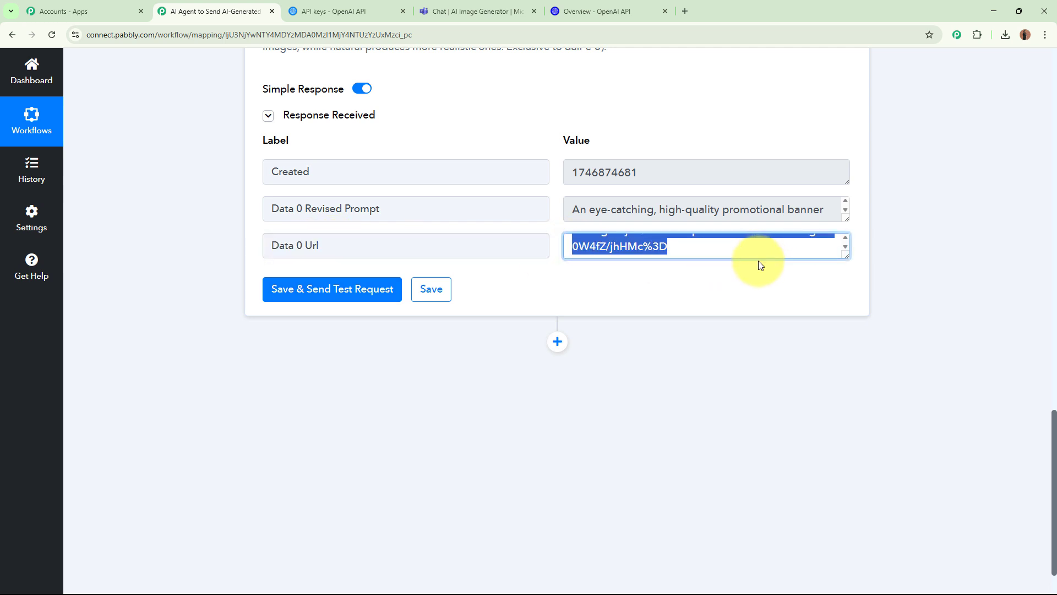
left_click(685, 11)
key("ctrl+v")
key("Return")
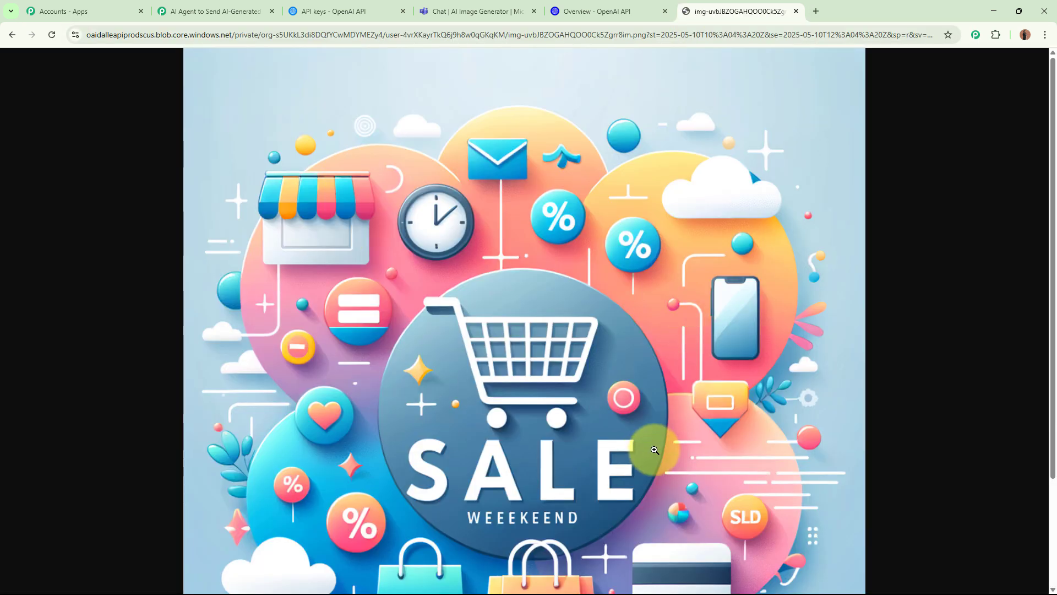
scroll(655, 450, "down", 2)
scroll(658, 448, "up", 2)
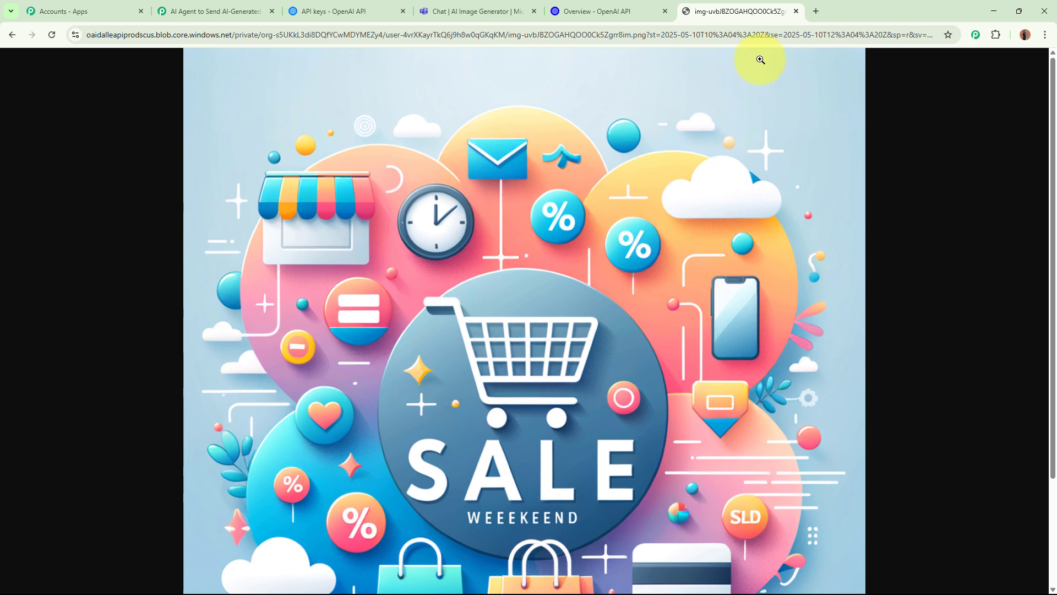
left_click(796, 11)
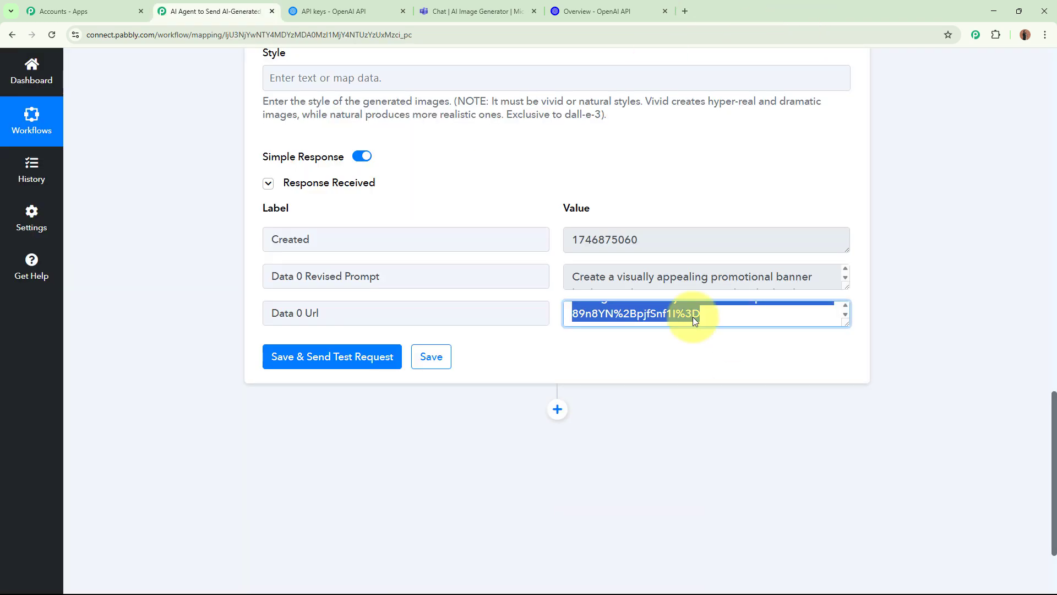
Collapse the OpenAI Generate Image (DALL-E) action in the workflow
left_click(997, 399)
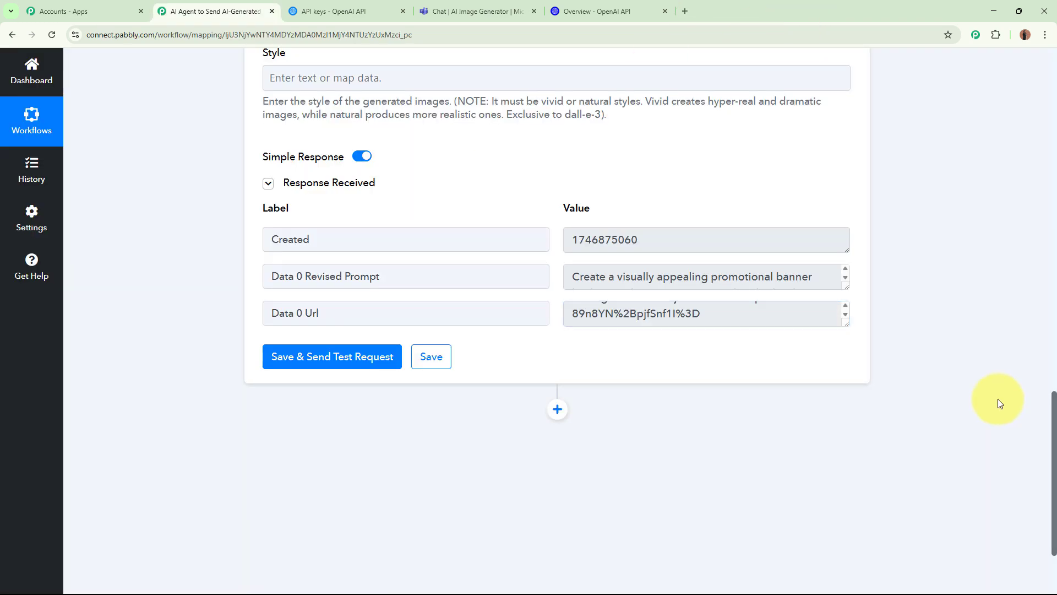
scroll(977, 386, "up", 15)
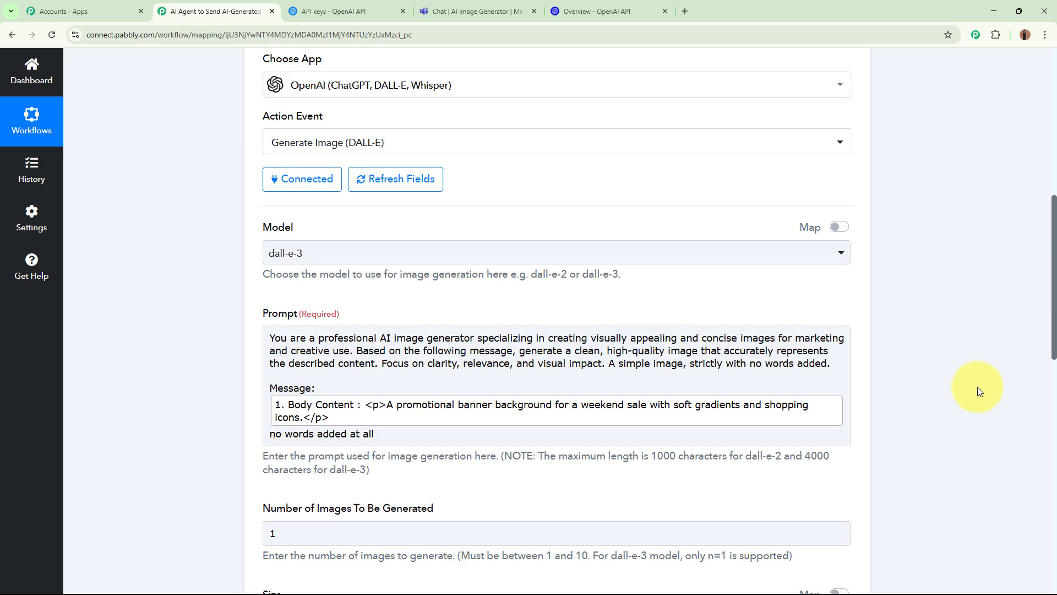
scroll(807, 321, "up", 4)
left_click(320, 326)
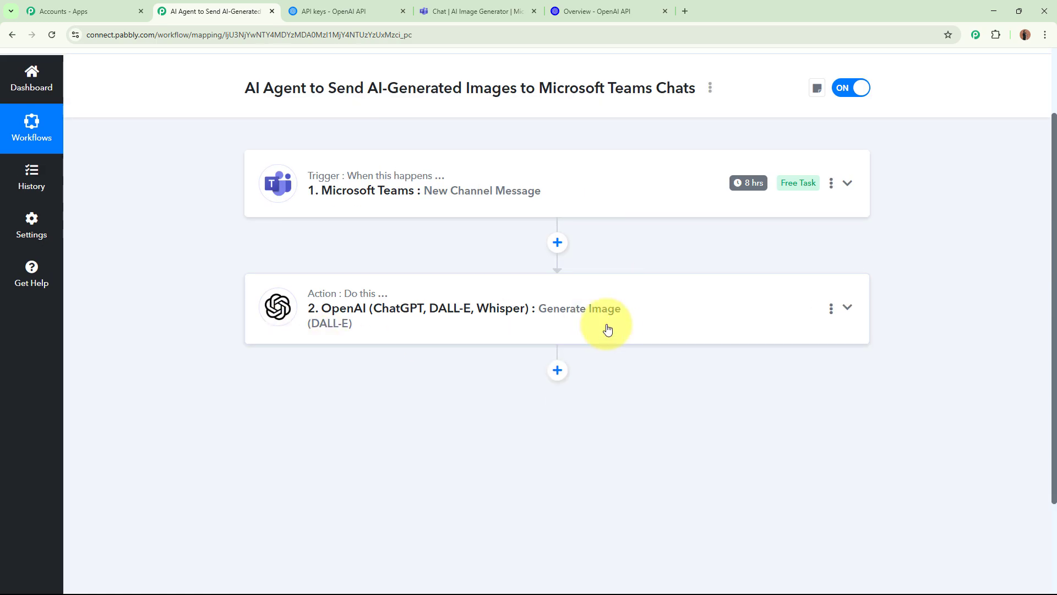
Switch to Microsoft Teams, review the text of the latest New Image post in the AI Image Generator channel, and return to Pabbly Connect
left_click(473, 11)
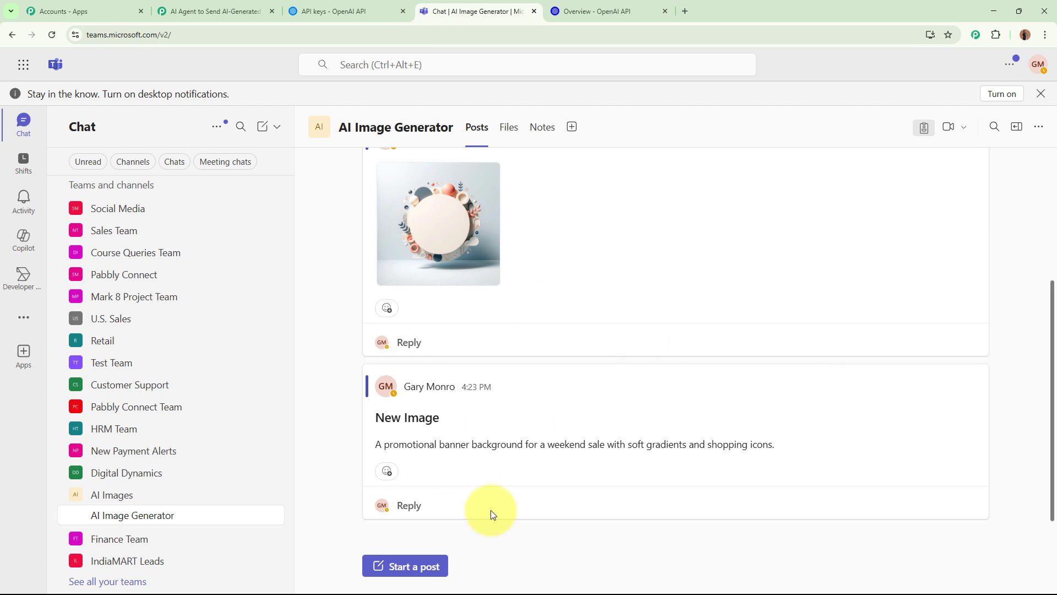
left_click_drag(378, 443, 848, 455)
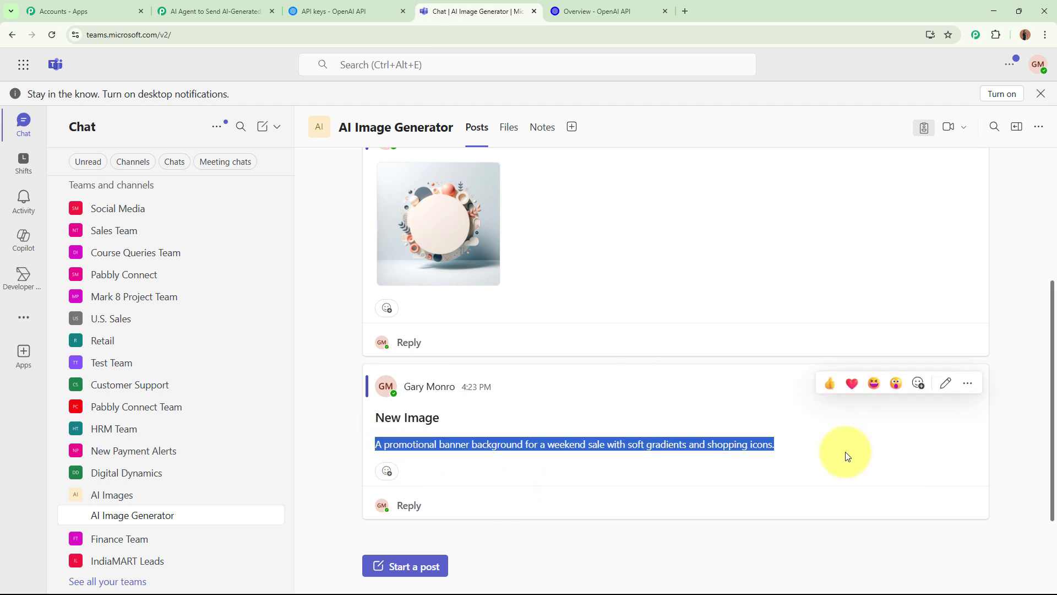
left_click(236, 9)
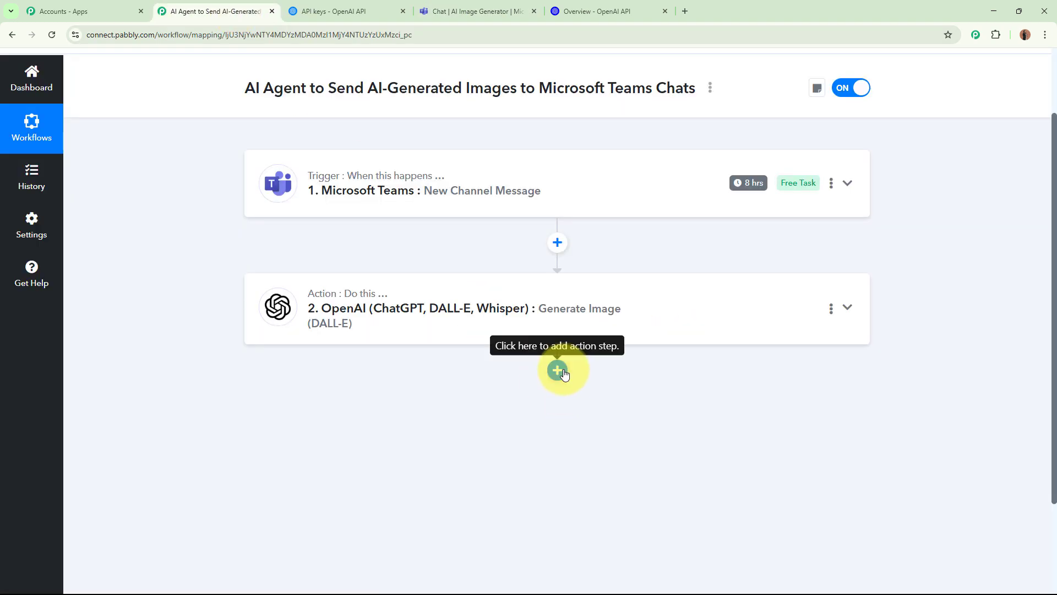
Add a Microsoft Teams action after the OpenAI step with Send Message in a Channel as its action event
left_click(561, 369)
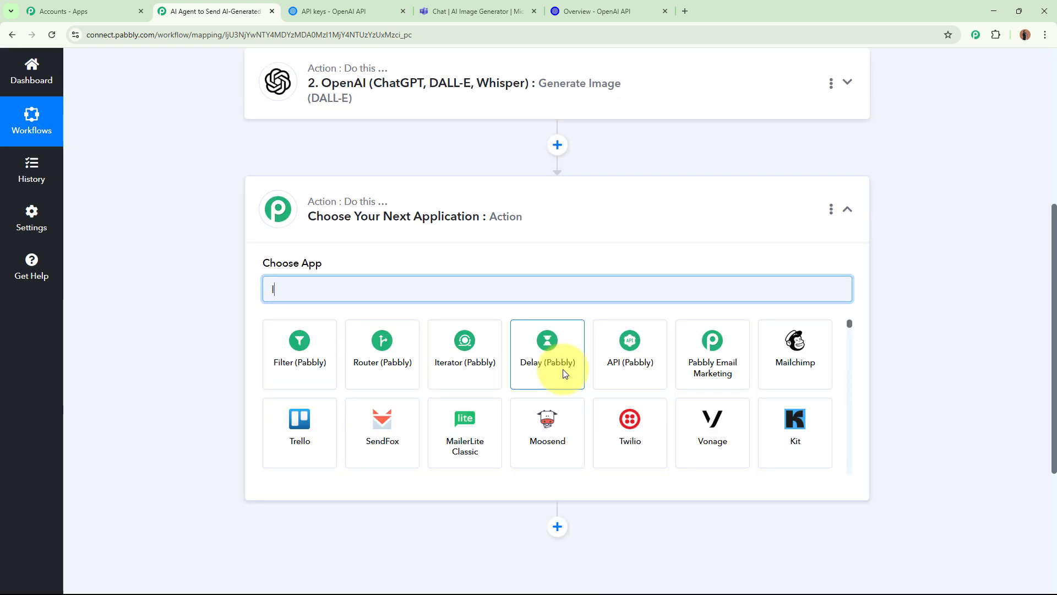
type("Micro")
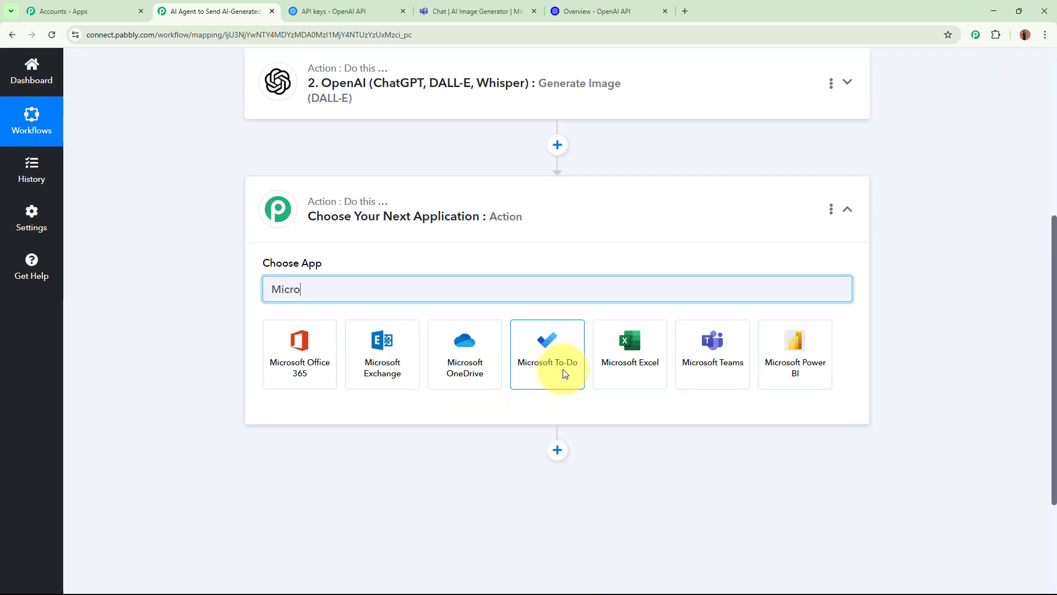
left_click(712, 367)
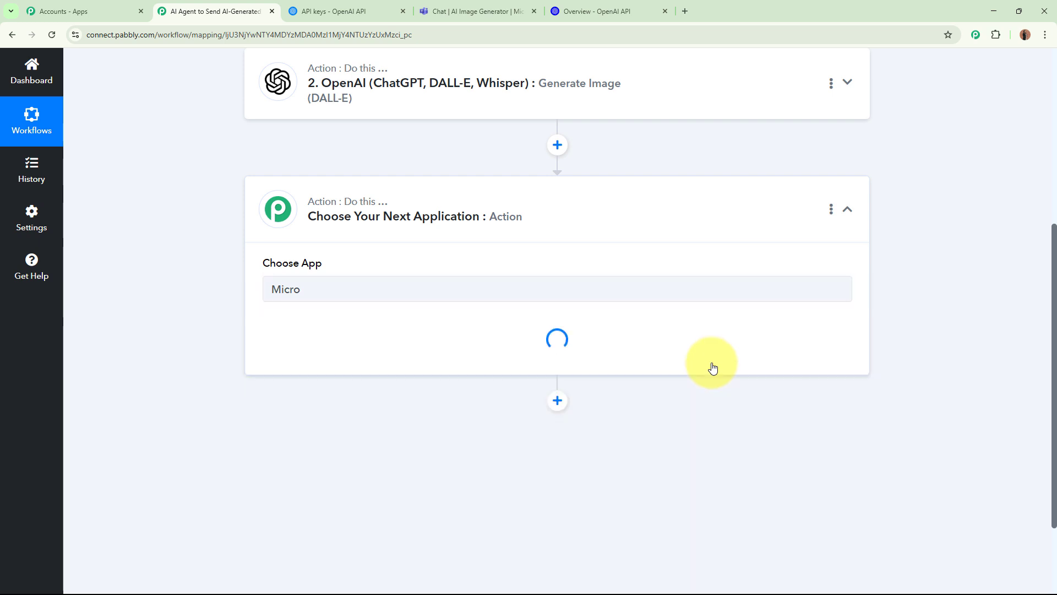
left_click(408, 346)
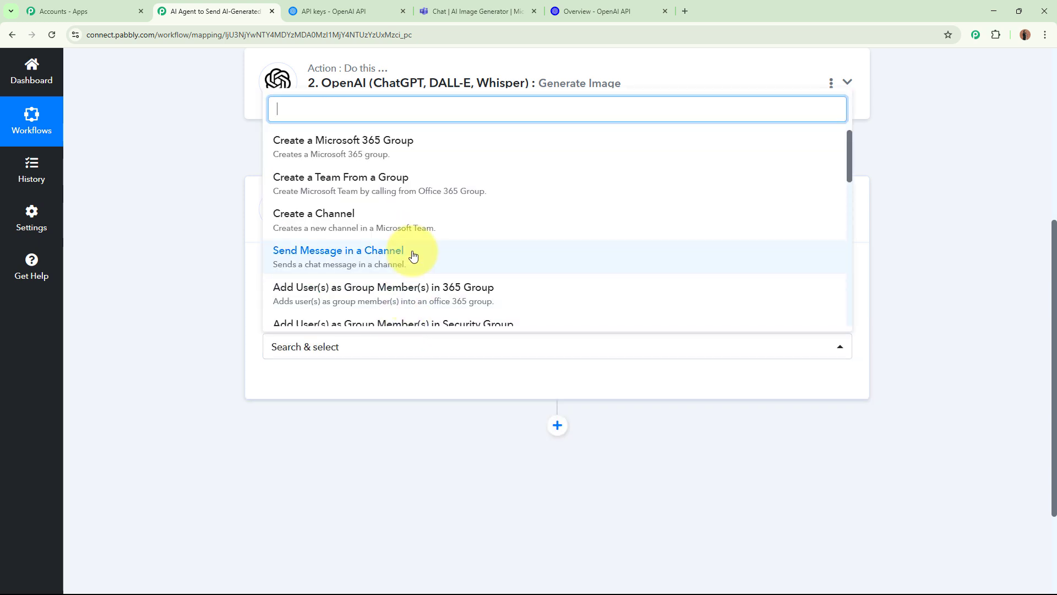
scroll(331, 261, "up", 2)
left_click(430, 256)
scroll(130, 422, "down", 4)
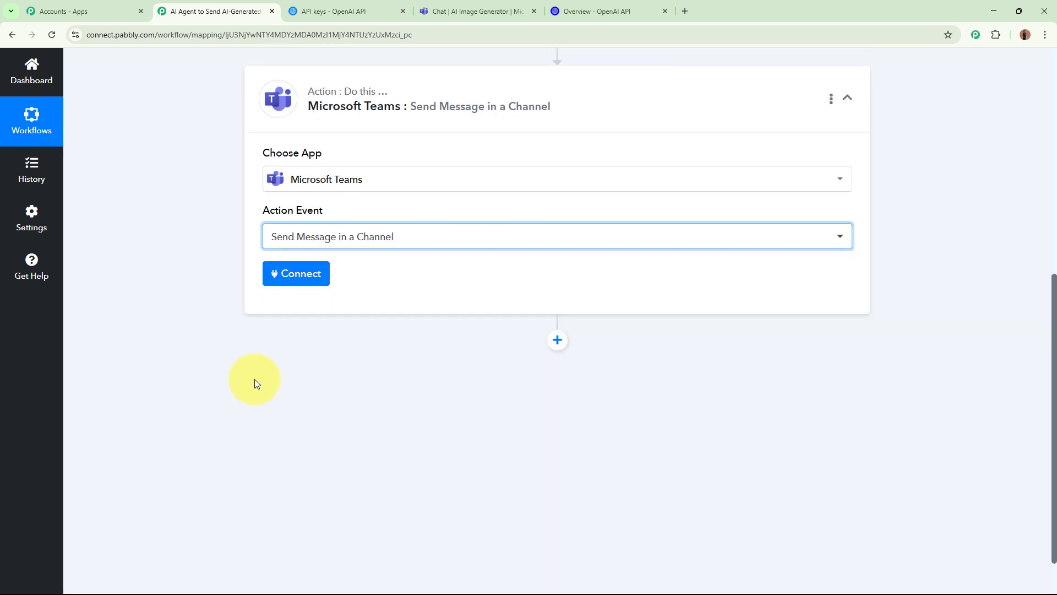
Connect the Microsoft Teams action through the existing connection Microsoft Teams #15
left_click(300, 280)
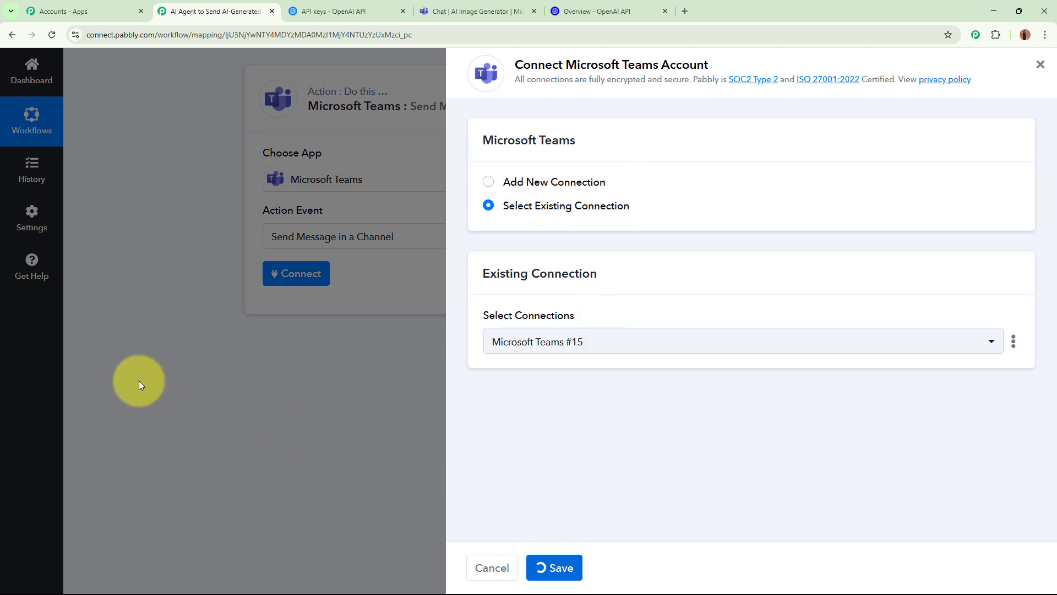
left_click_drag(332, 157, 260, 160)
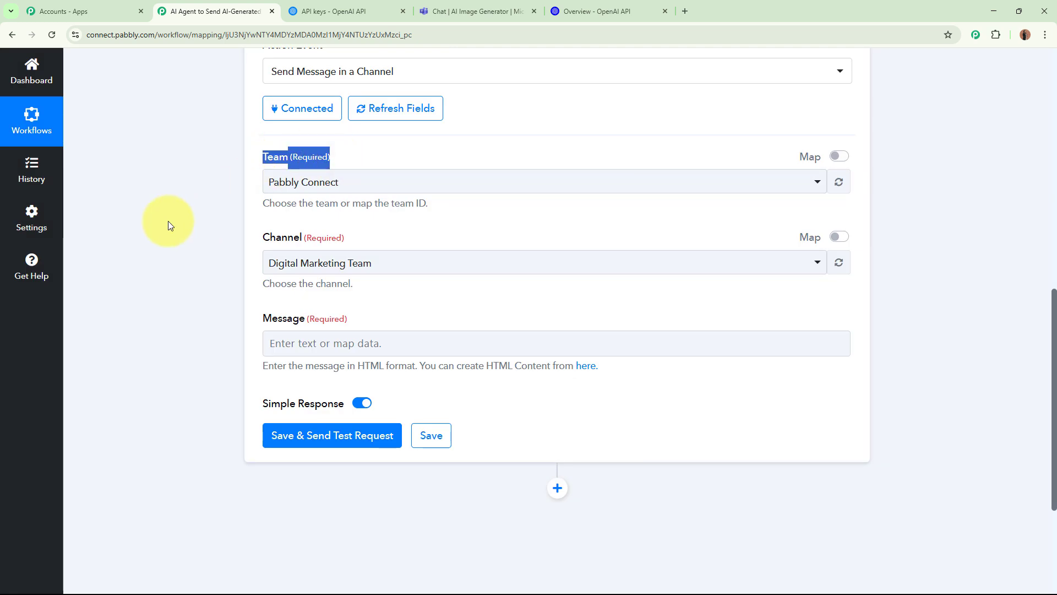
left_click(167, 220)
Set the team to AI Images and the channel to AI Image Generator for the outgoing message
left_click(317, 190)
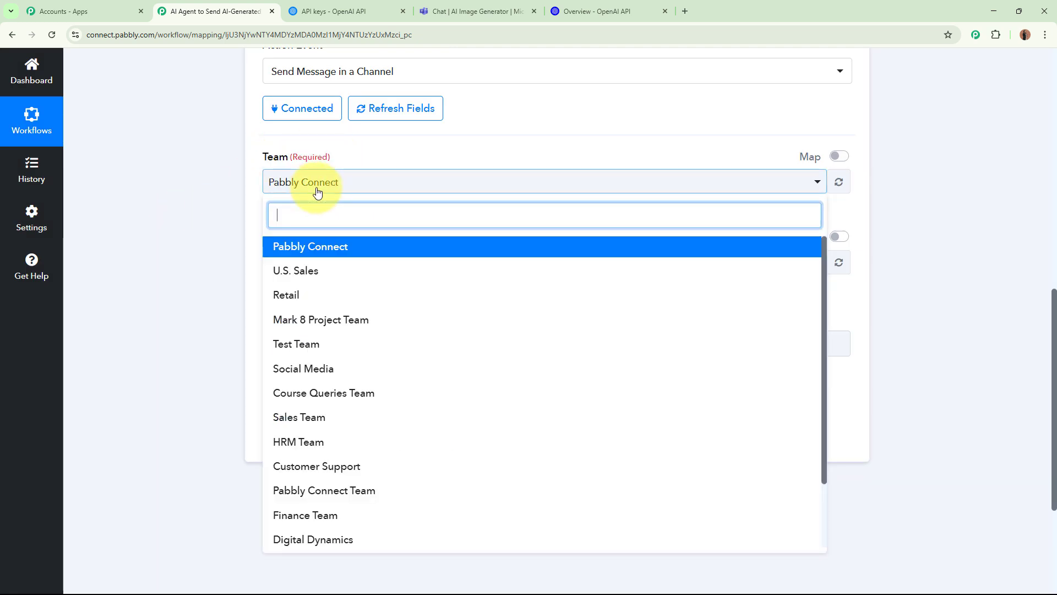
type("ai")
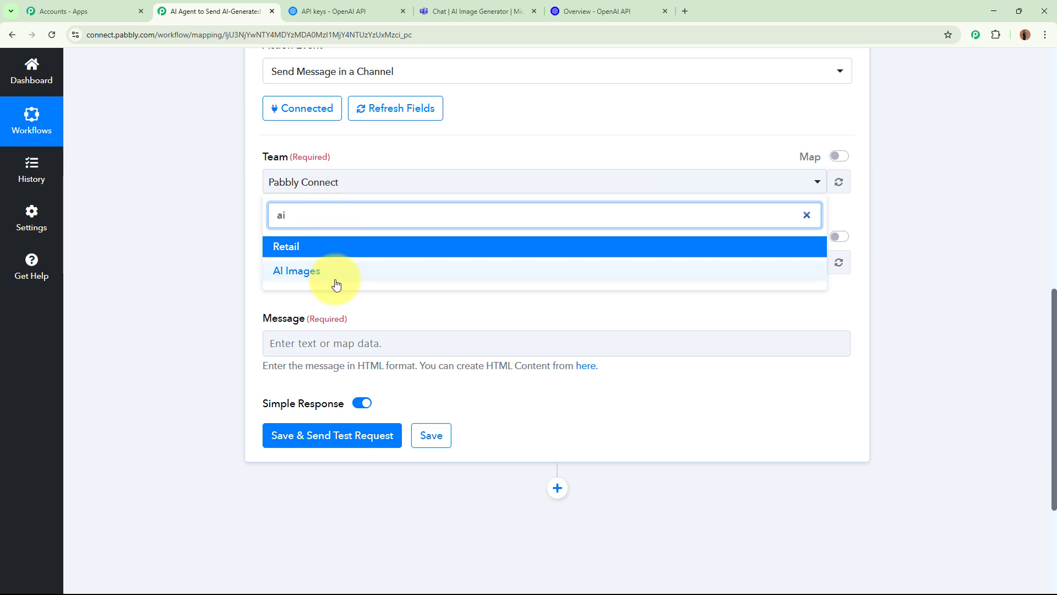
left_click(331, 271)
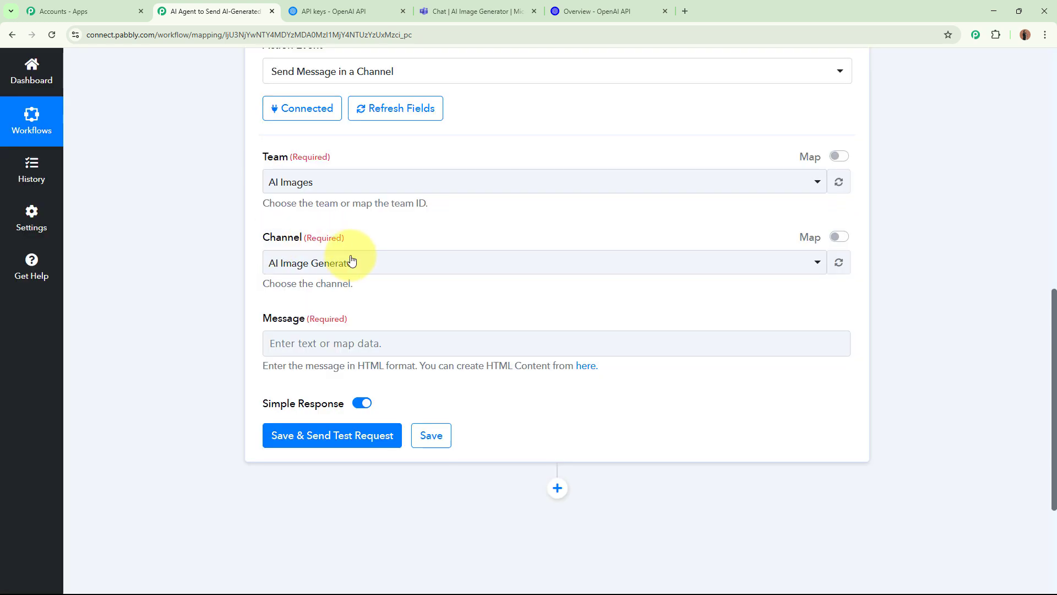
left_click(348, 263)
left_click(349, 266)
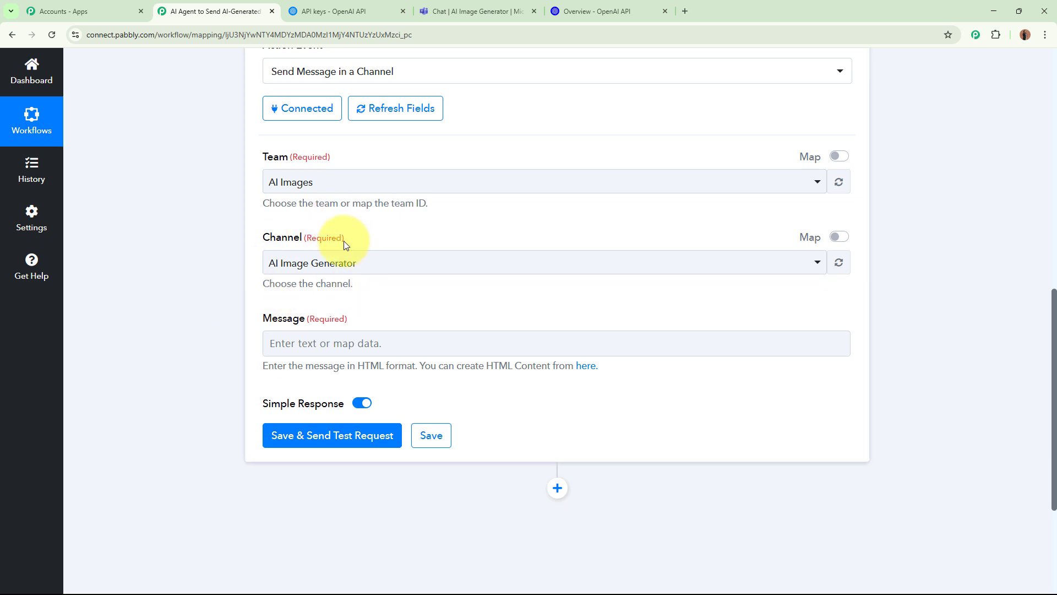
Enter <img src="[Add Link]"> as the HTML message of the Send Message in a Channel action
scroll(325, 264, "down", 1)
left_click_drag(260, 263, 351, 261)
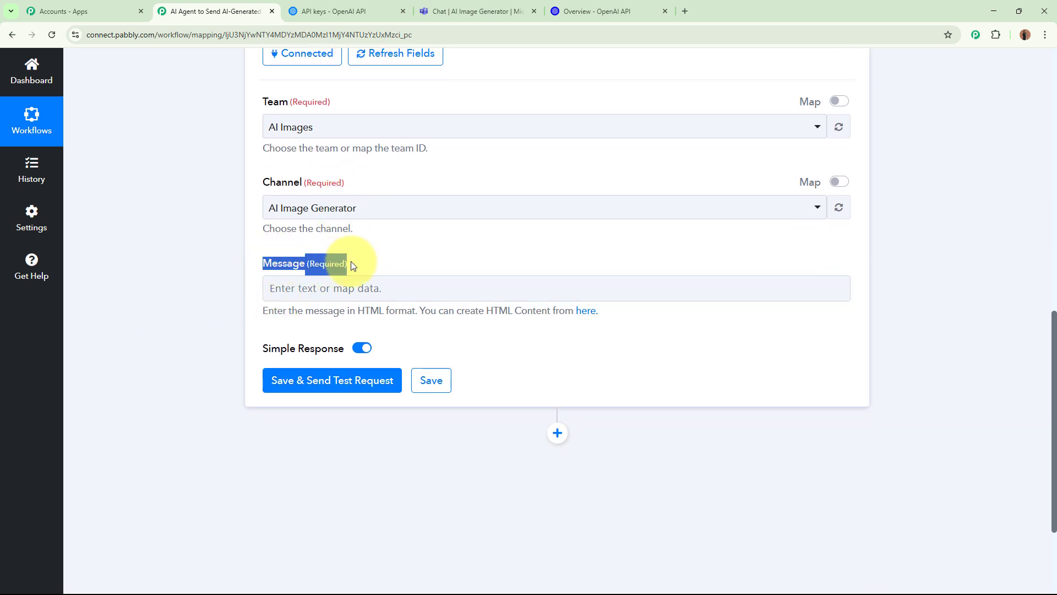
left_click(334, 292)
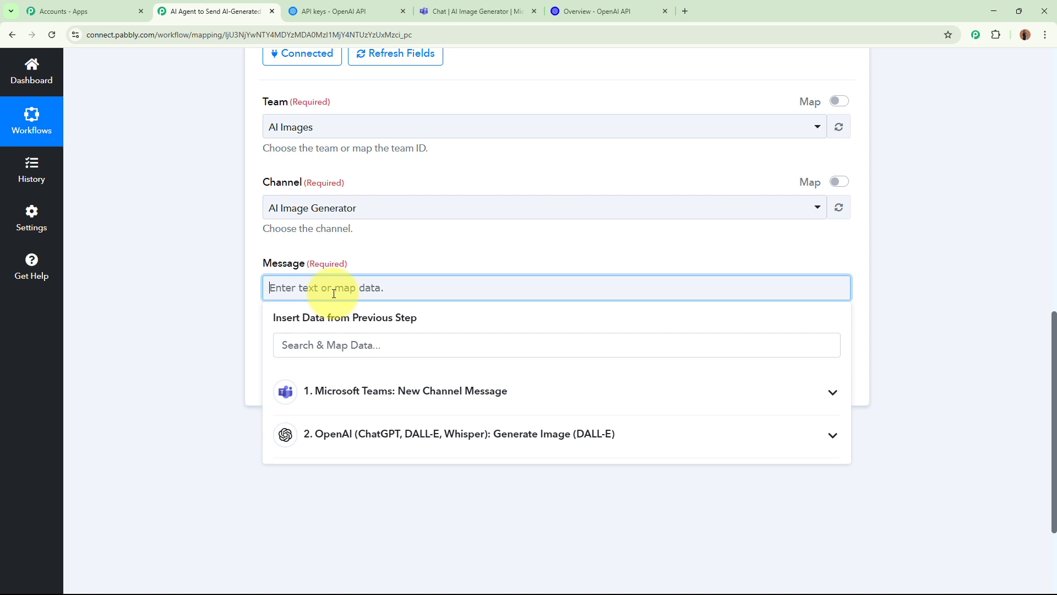
type("<img src=\"[Add Link]\">")
left_click(125, 315)
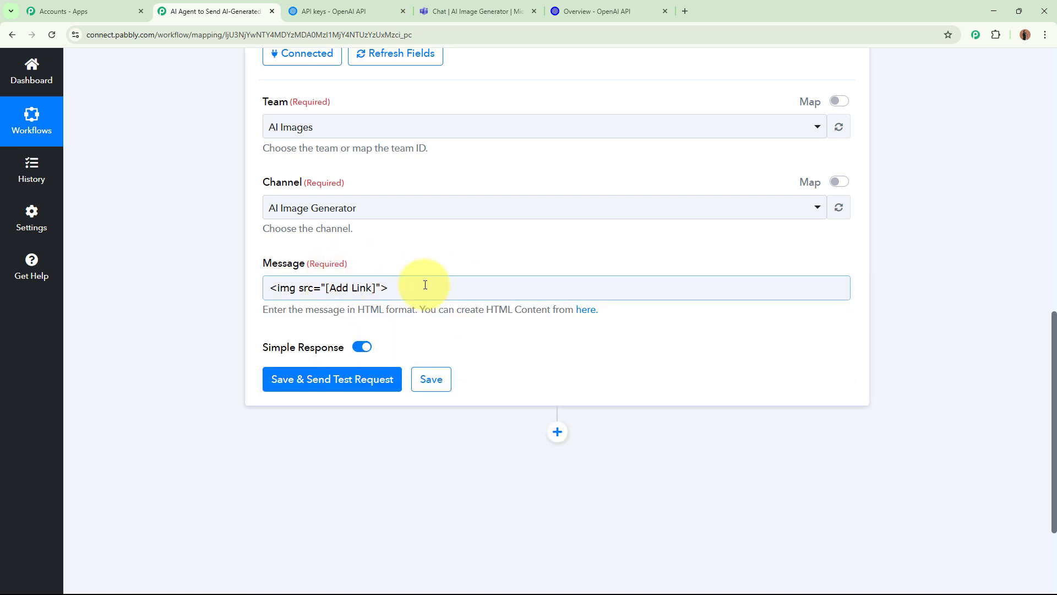
left_click_drag(425, 284, 207, 288)
left_click(365, 286)
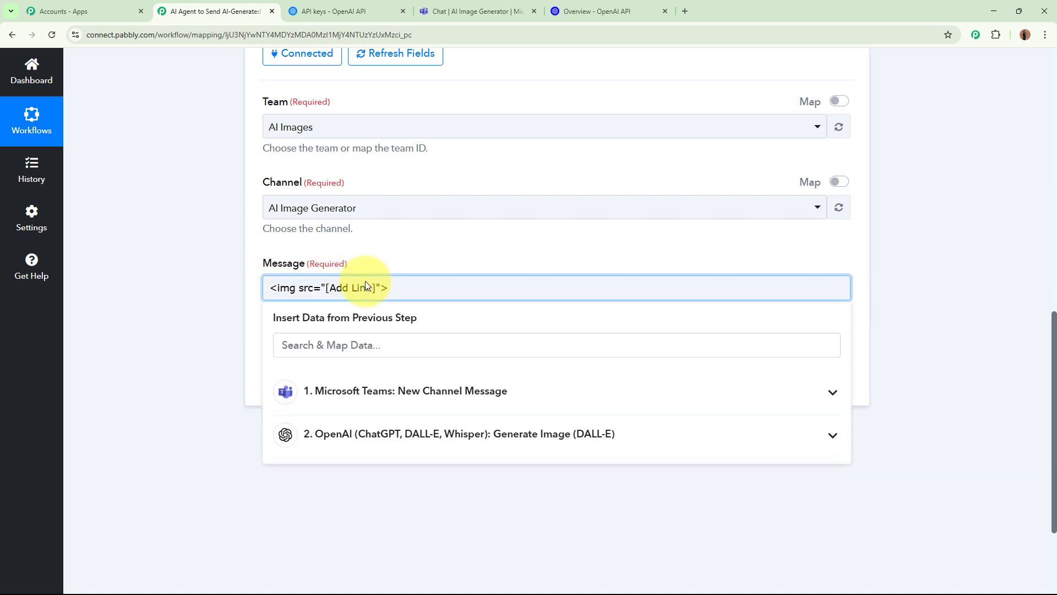
left_click(172, 295)
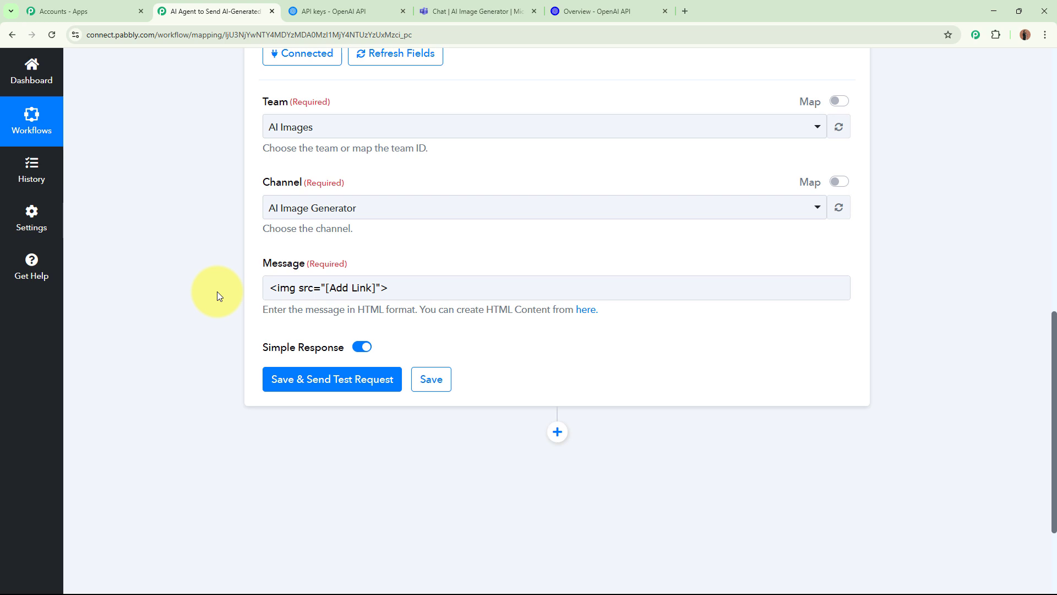
Replace the [Add Link] placeholder in the message with the Data 0 Url value mapped from the OpenAI Generate Image step
scroll(199, 292, "down", 1)
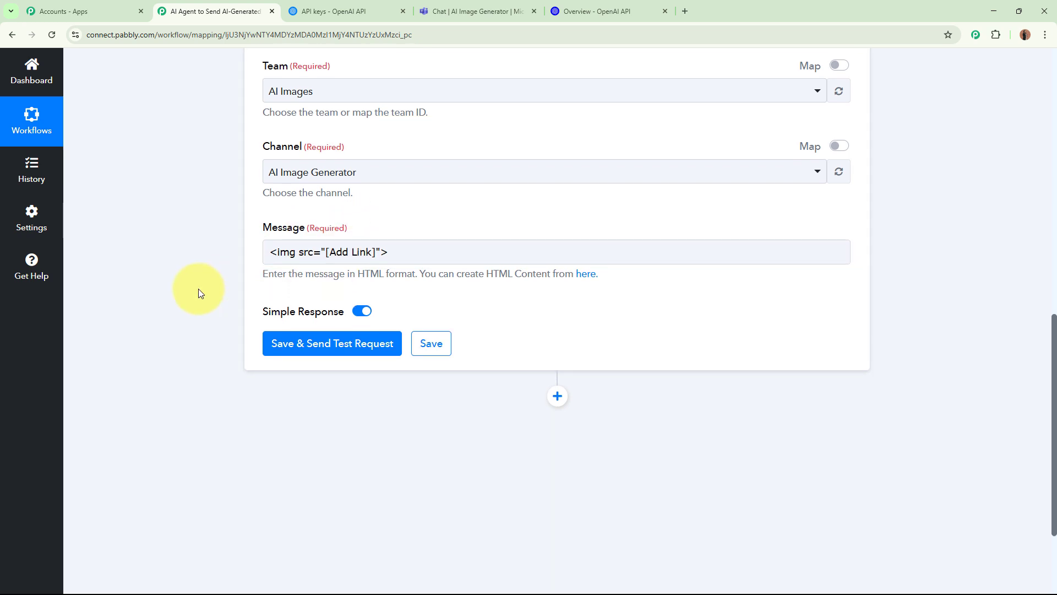
scroll(198, 289, "down", 1)
left_click_drag(326, 233, 375, 234)
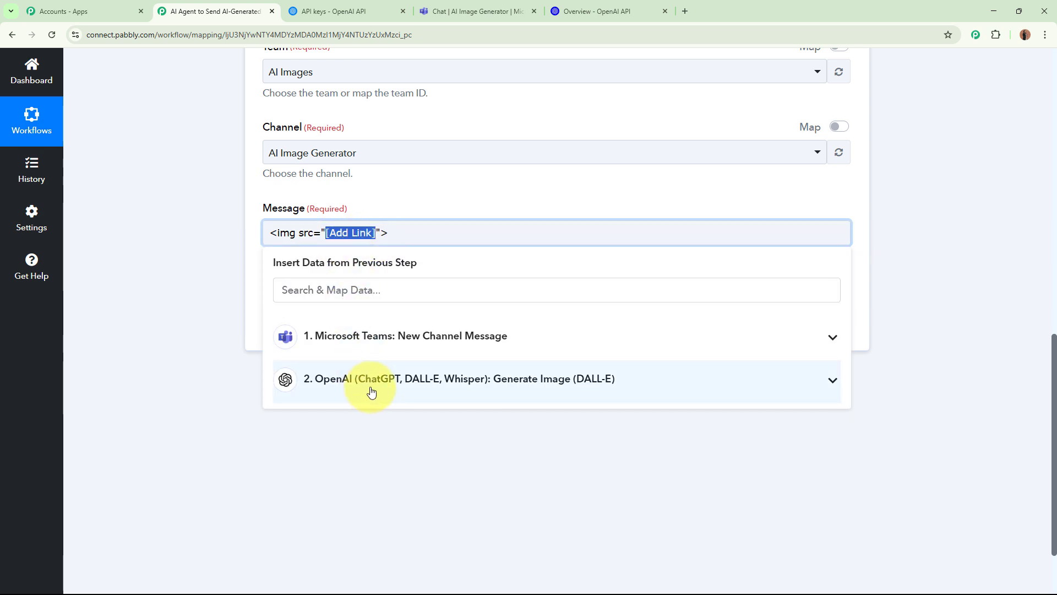
left_click(371, 391)
left_click(401, 472)
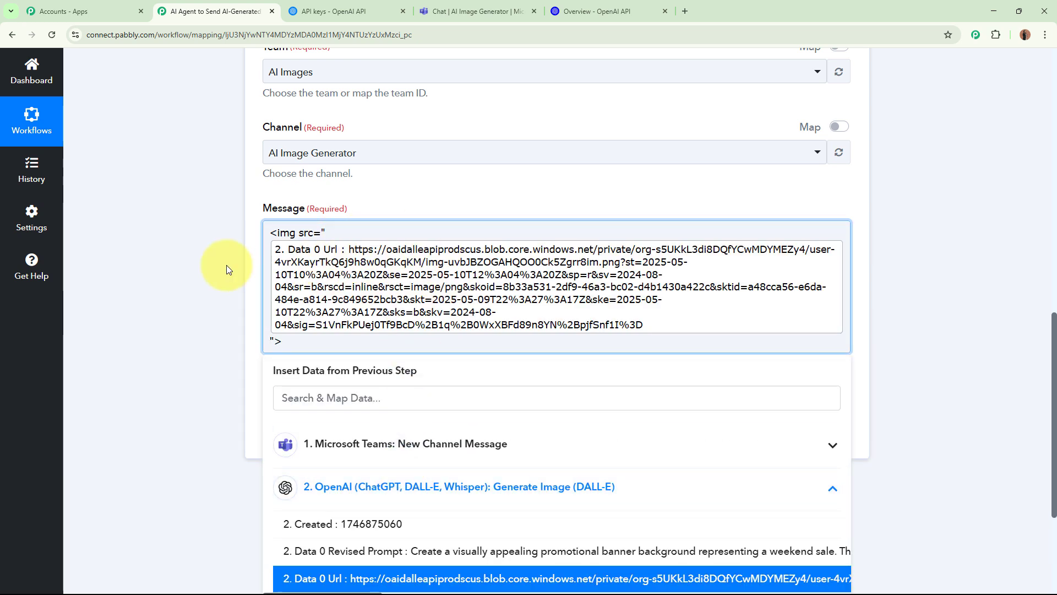
left_click(196, 273)
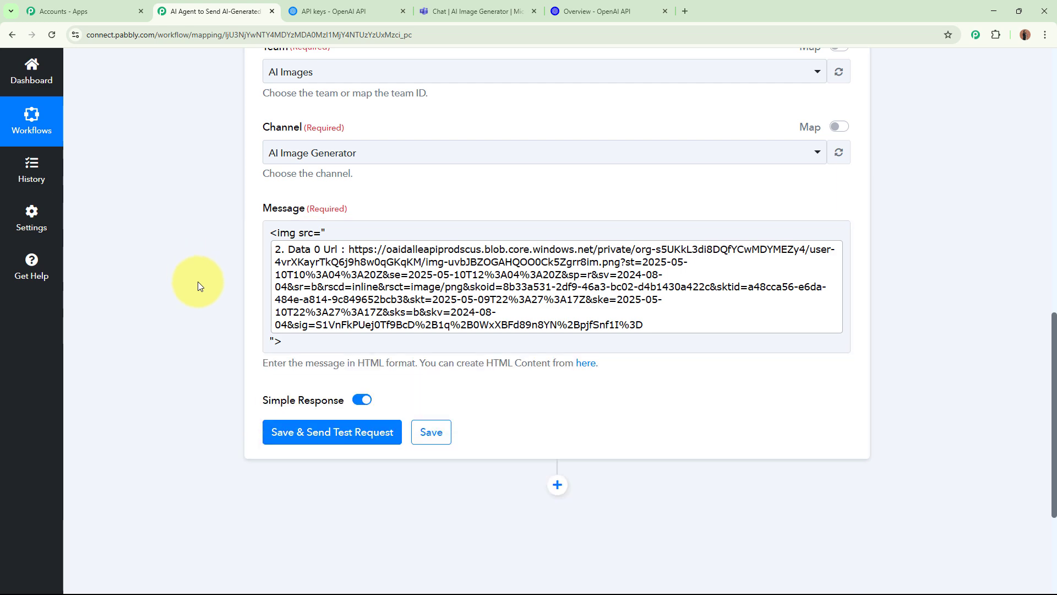
Save the Microsoft Teams action, send its test request, and review the received response
scroll(370, 170, "up", 1)
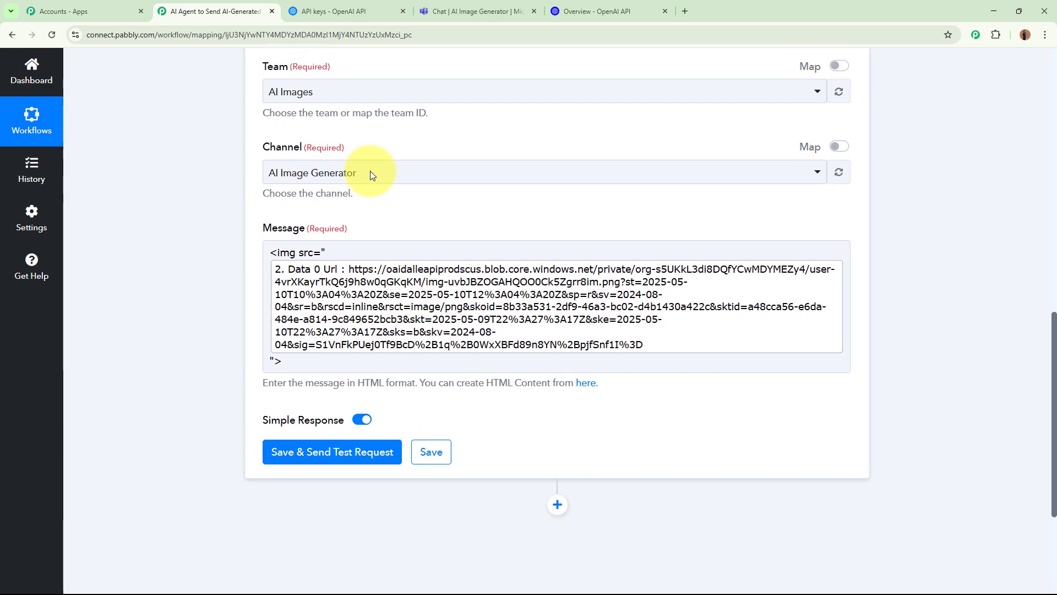
scroll(408, 175, "up", 2)
scroll(435, 220, "down", 5)
left_click(342, 266)
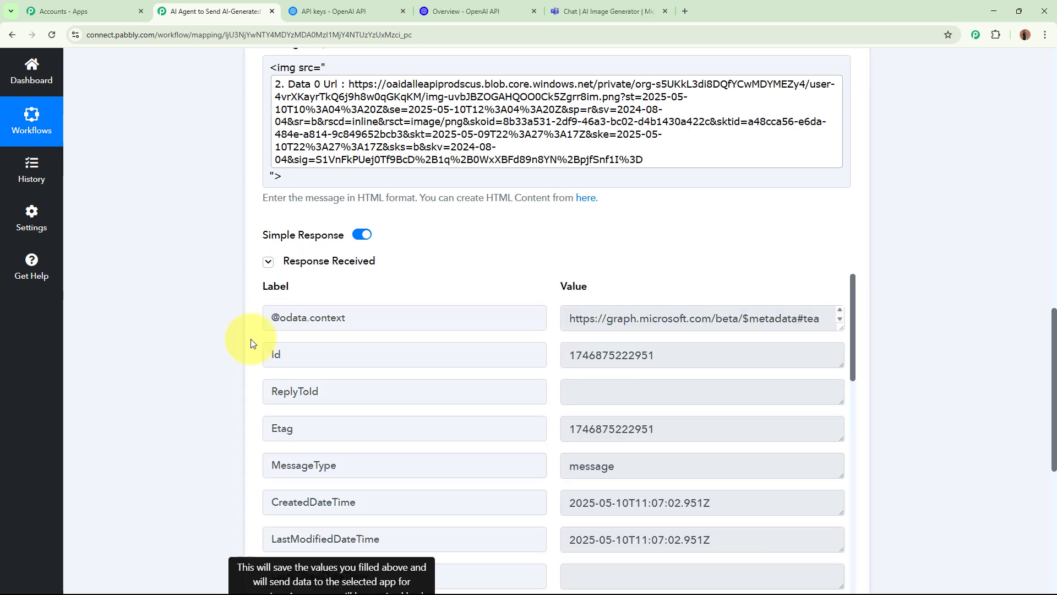
scroll(180, 339, "down", 1)
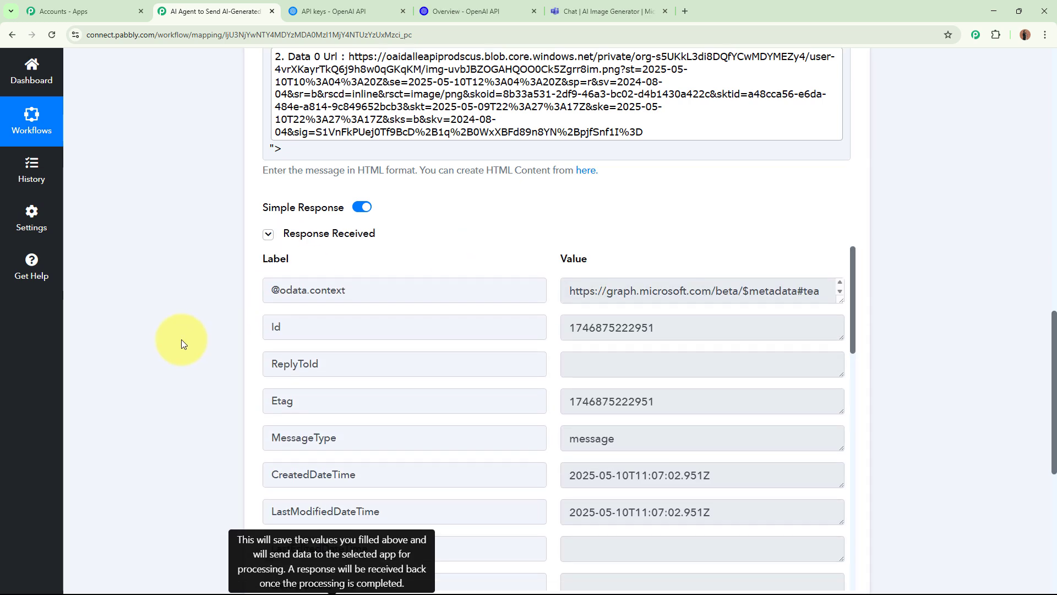
scroll(180, 339, "down", 3)
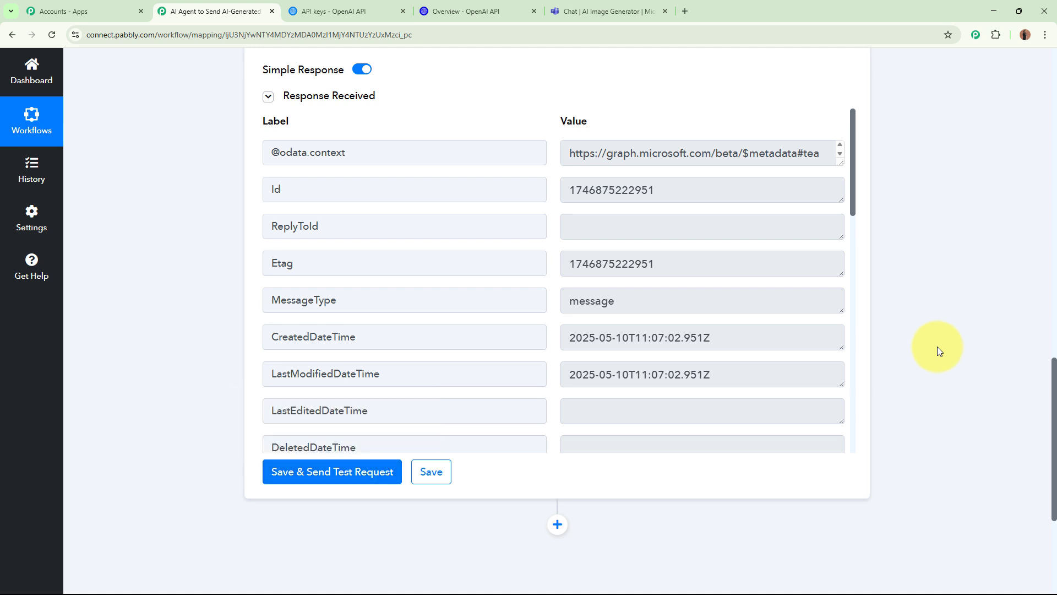
Switch to Microsoft Teams, view the newly posted image enlarged in the AI Image Generator channel, and close the preview
left_click(604, 7)
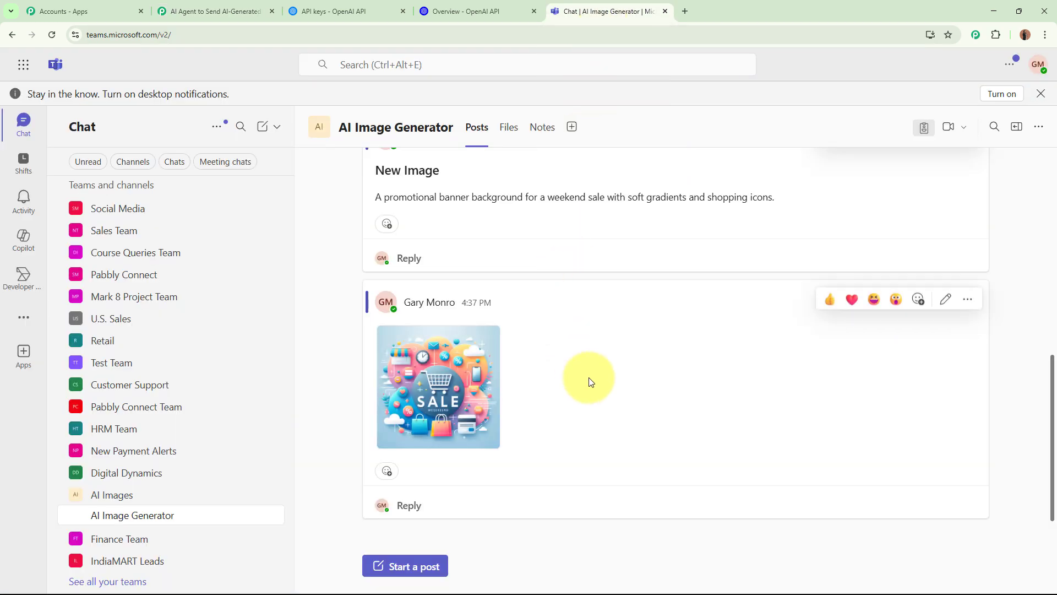
left_click(452, 374)
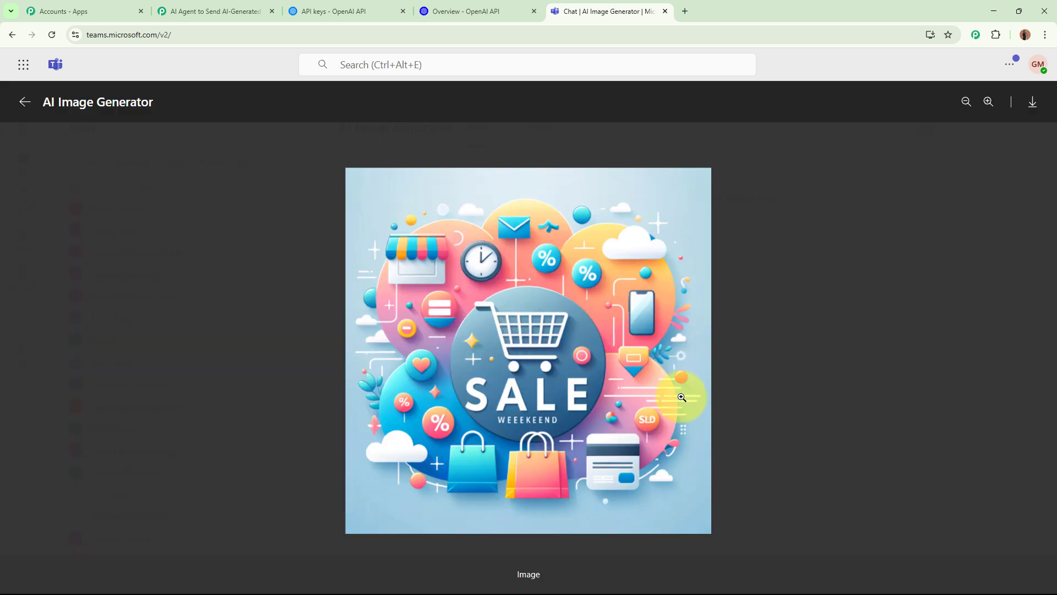
left_click(25, 102)
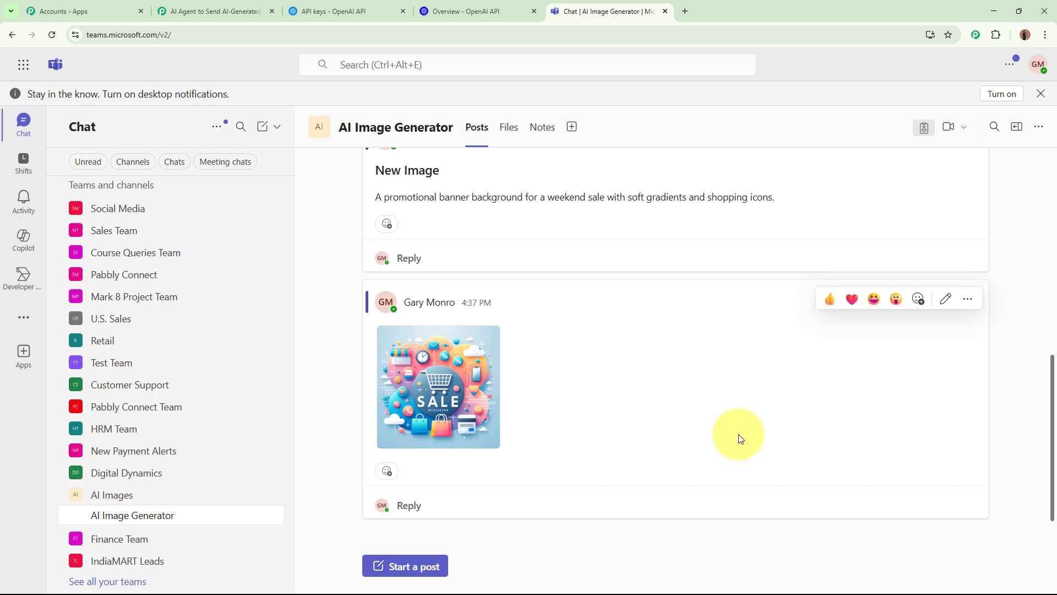
Return to Pabbly Connect and collapse the Send Message in a Channel action
left_click(274, 13)
scroll(222, 355, "up", 13)
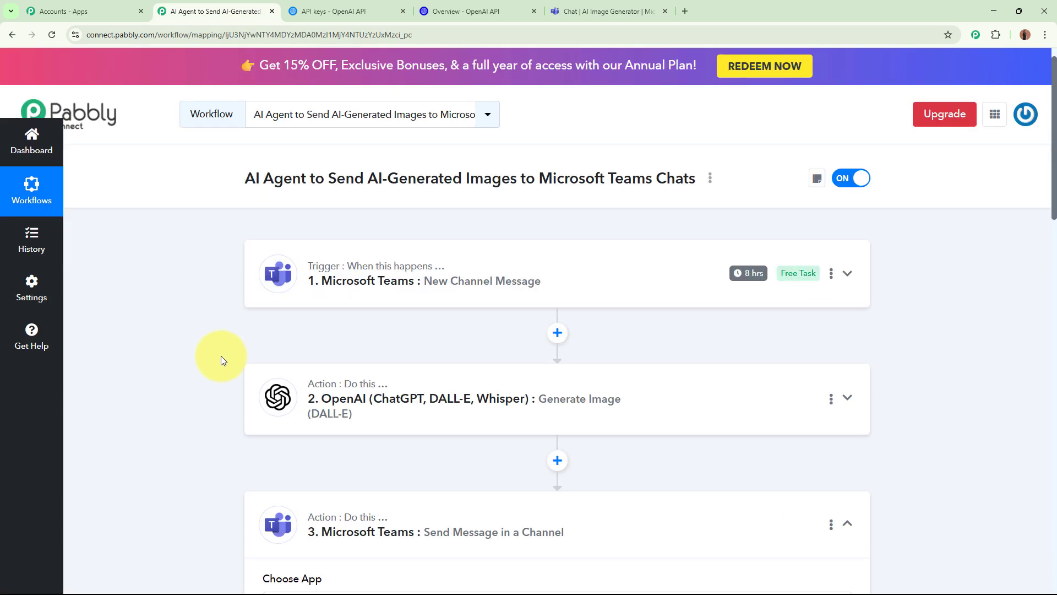
left_click(719, 527)
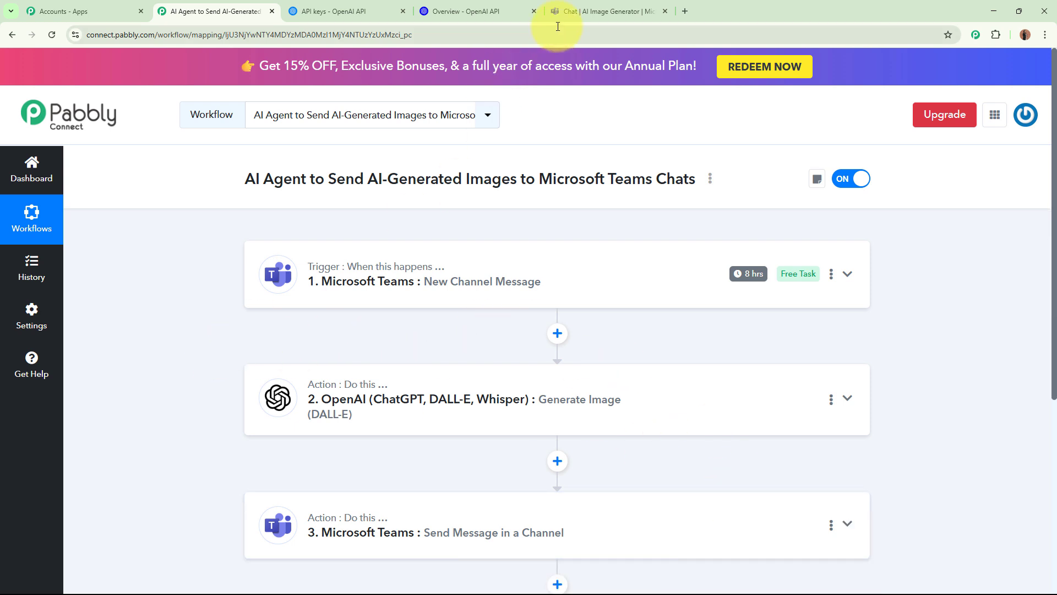
Review the New Image post's prompt text in Microsoft Teams once more and return to Pabbly Connect
left_click(603, 12)
left_click_drag(375, 193, 772, 194)
left_click(772, 194)
left_click(220, 11)
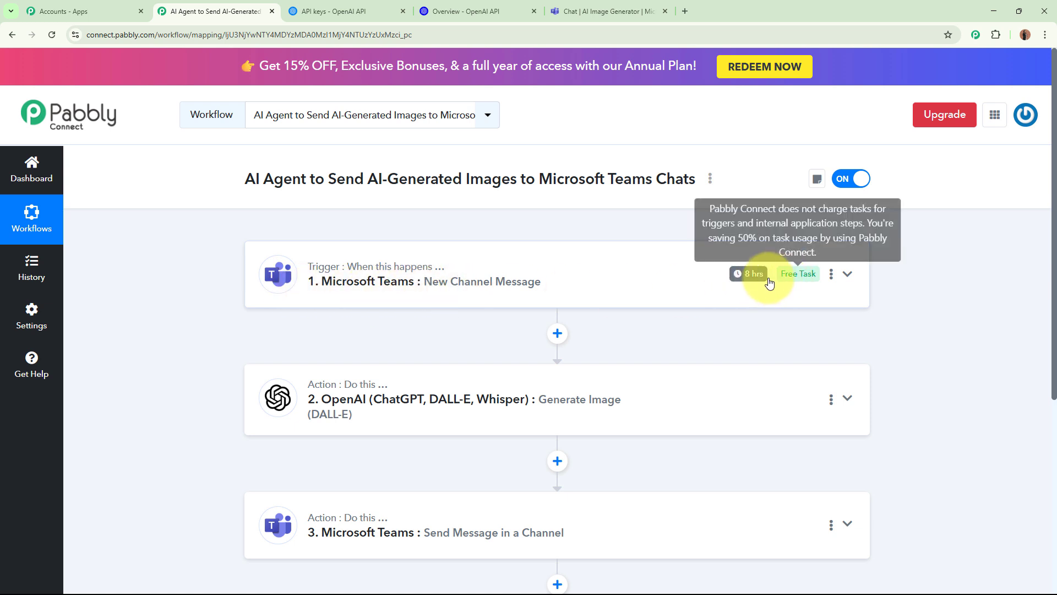
Set the trigger time of the New Channel Message trigger to Check every 90 minutes and save it
mouse_move(762, 281)
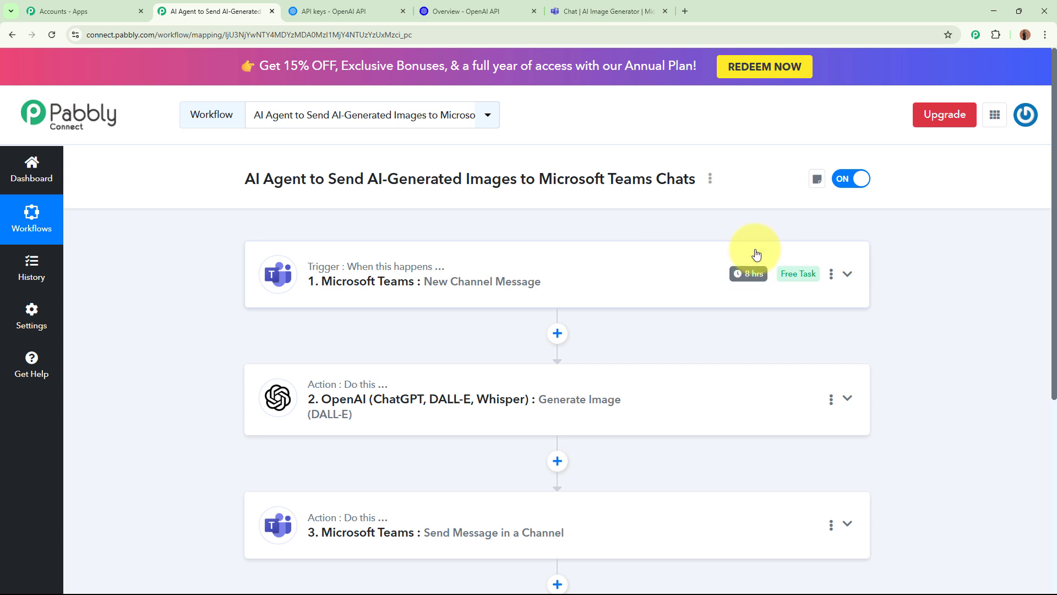
left_click(831, 275)
left_click(799, 338)
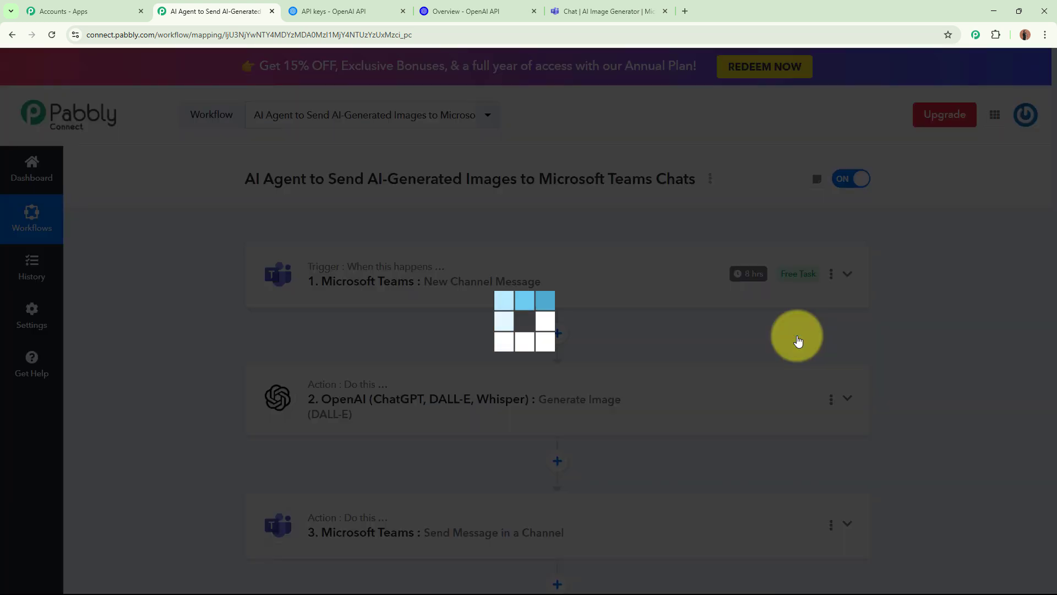
left_click(547, 325)
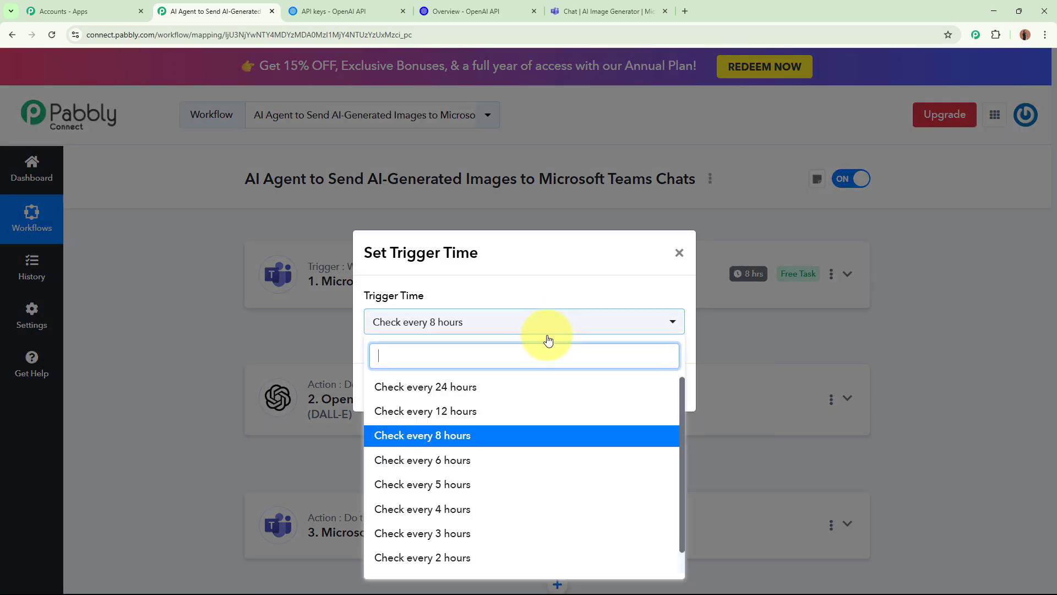
scroll(503, 548, "down", 1)
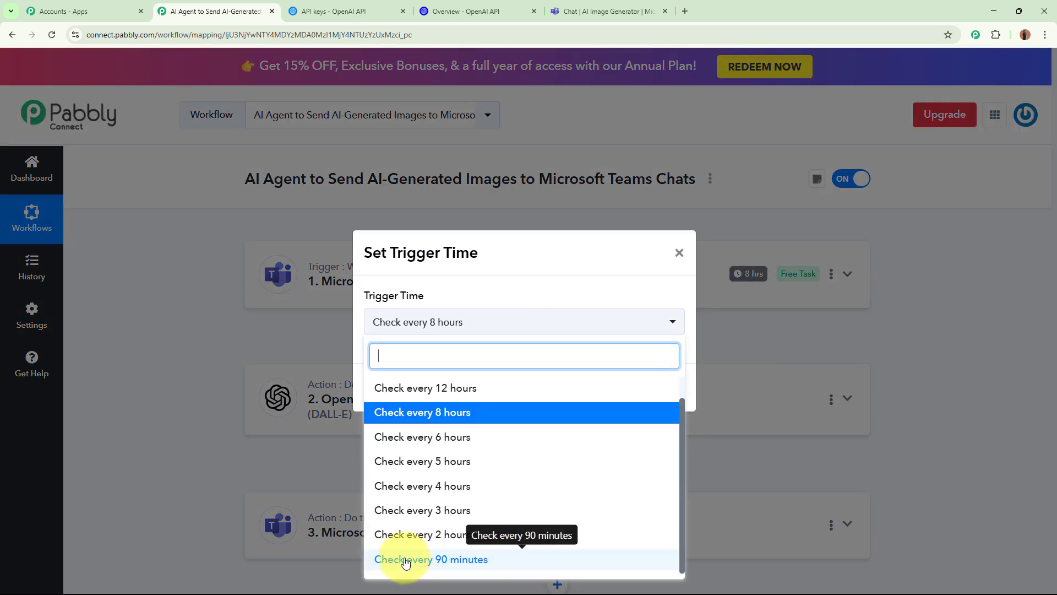
left_click(494, 560)
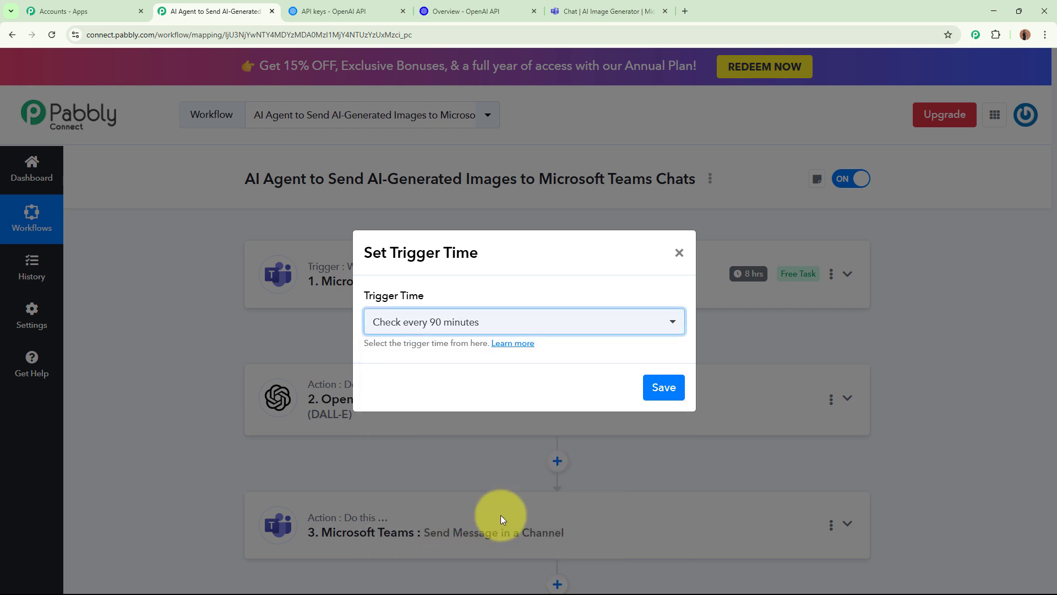
left_click(557, 321)
scroll(438, 414, "up", 1)
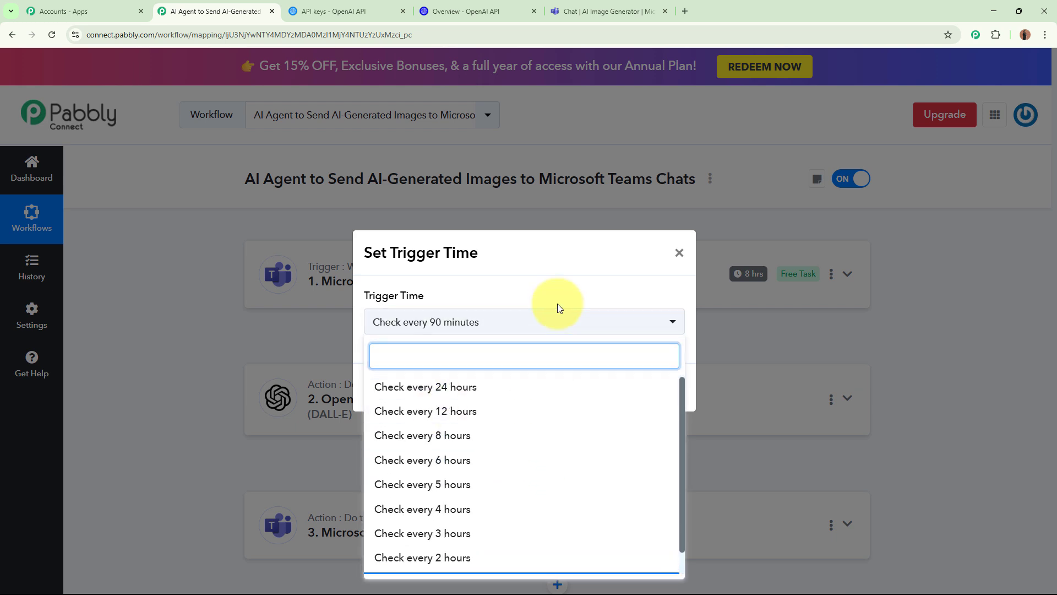
left_click(472, 321)
left_click(668, 388)
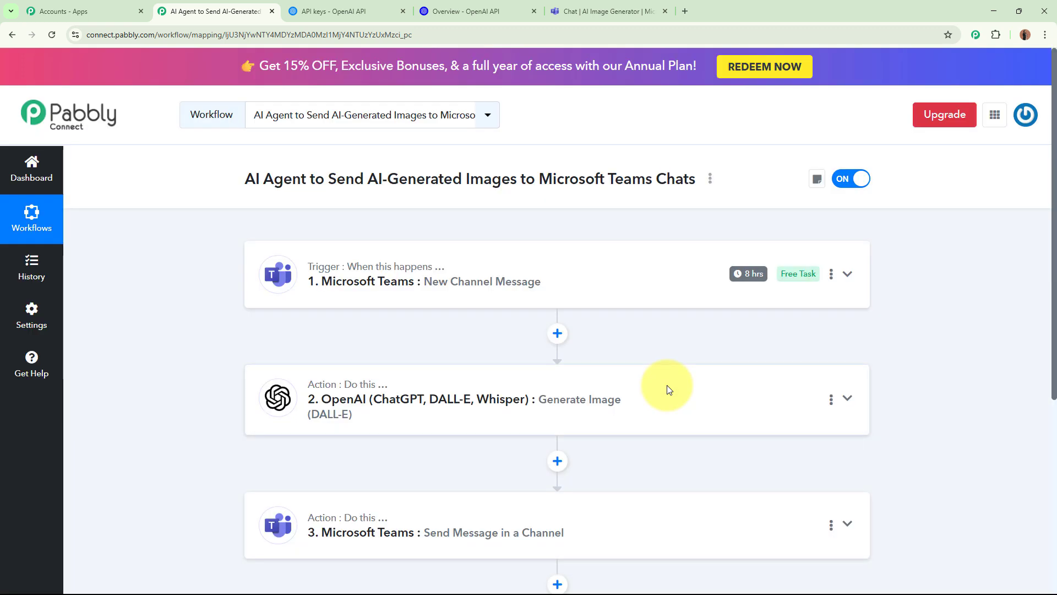